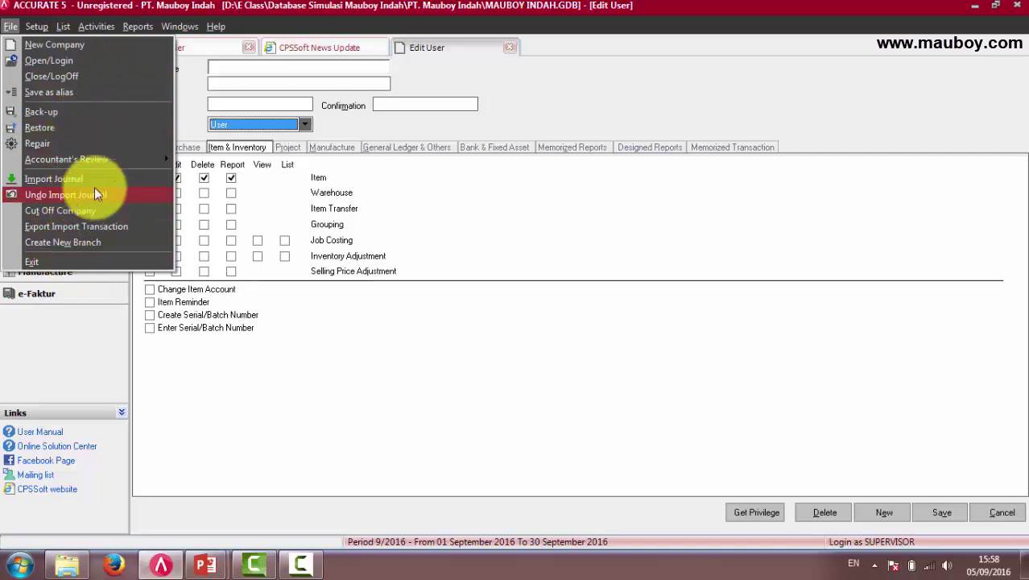
Review the File menu commands available to the supervisor in ACCURATE 5.
mouse_move(95, 165)
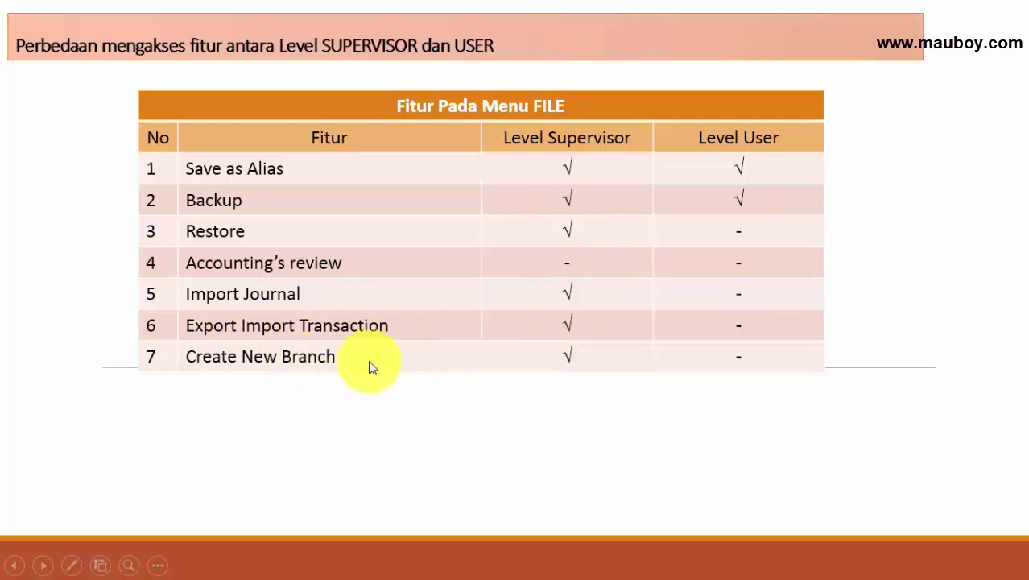
Advance the slideshow to the Menu PREFERENCE comparison slide.
left_click(707, 326)
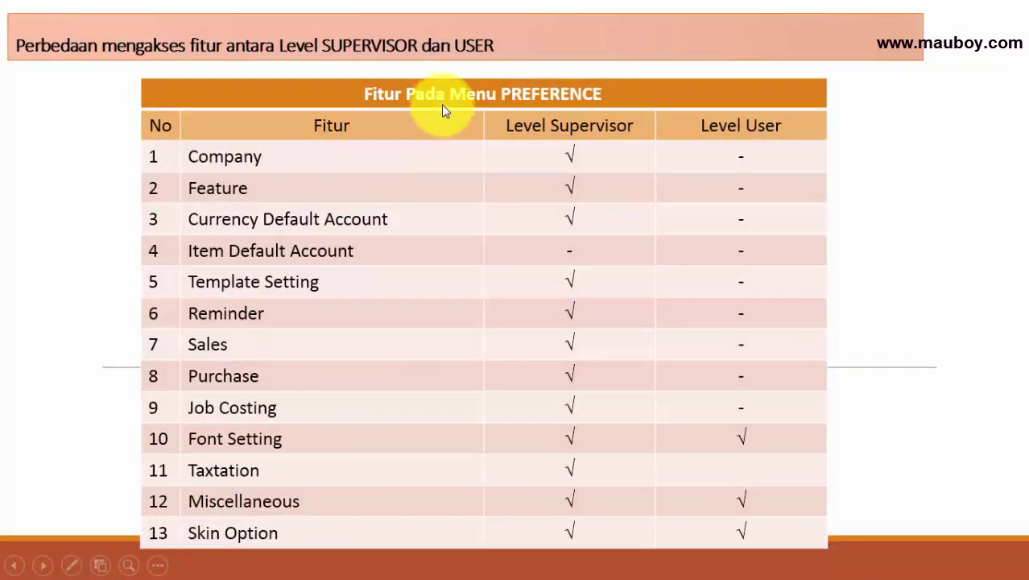
Browse the Feature, Item Default Account, Template Setting, Sales and Cost & Profit Center preference pages.
key("alt+Tab")
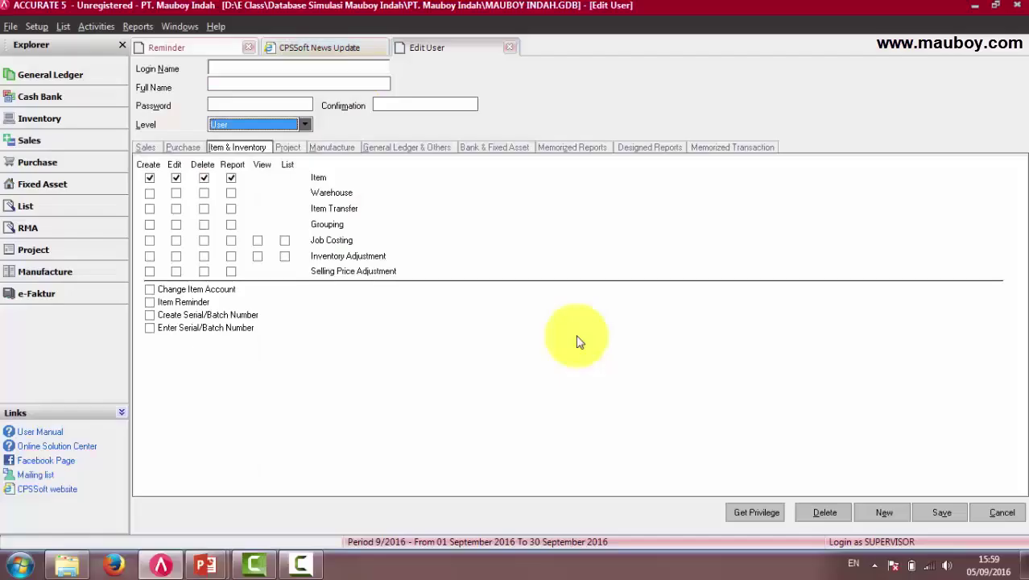
left_click(11, 26)
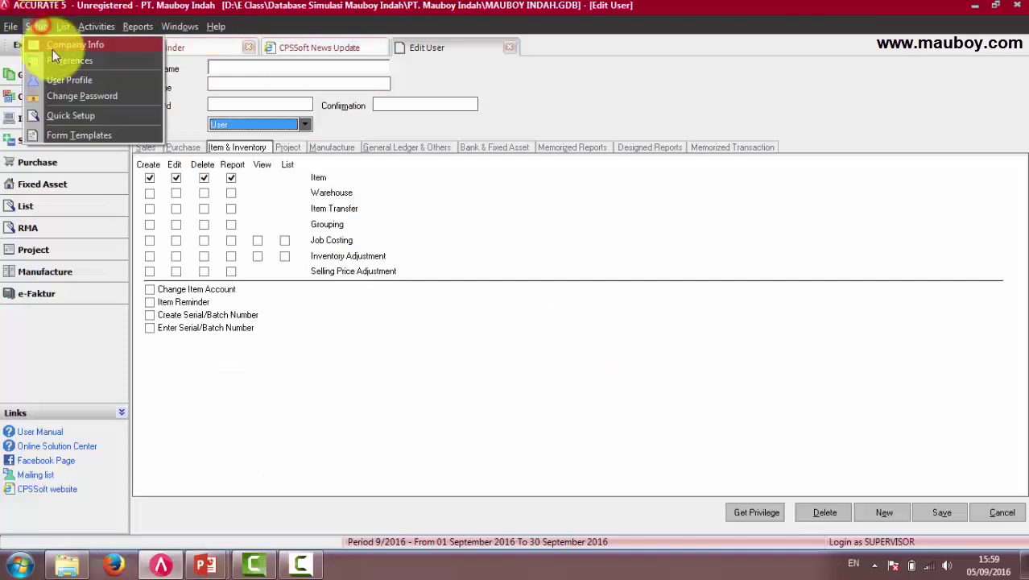
left_click(55, 62)
left_click(162, 80)
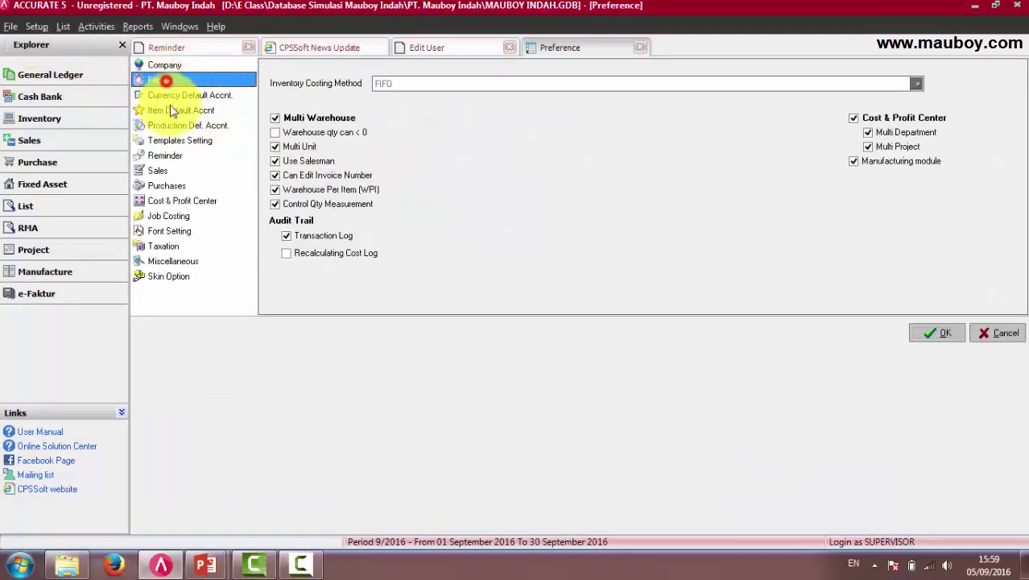
left_click(169, 110)
left_click(176, 140)
left_click(160, 170)
left_click(182, 200)
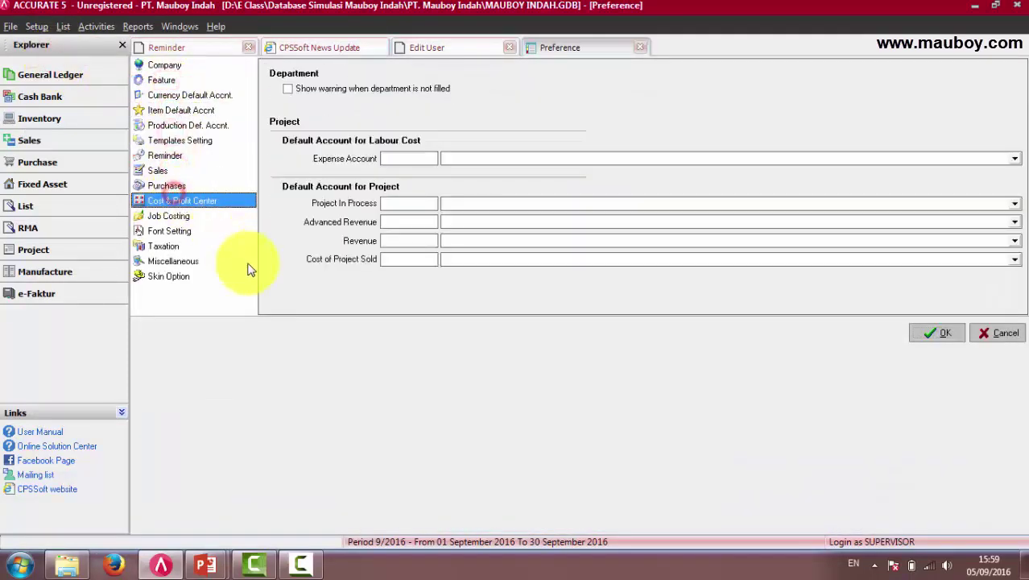
key("alt+Tab")
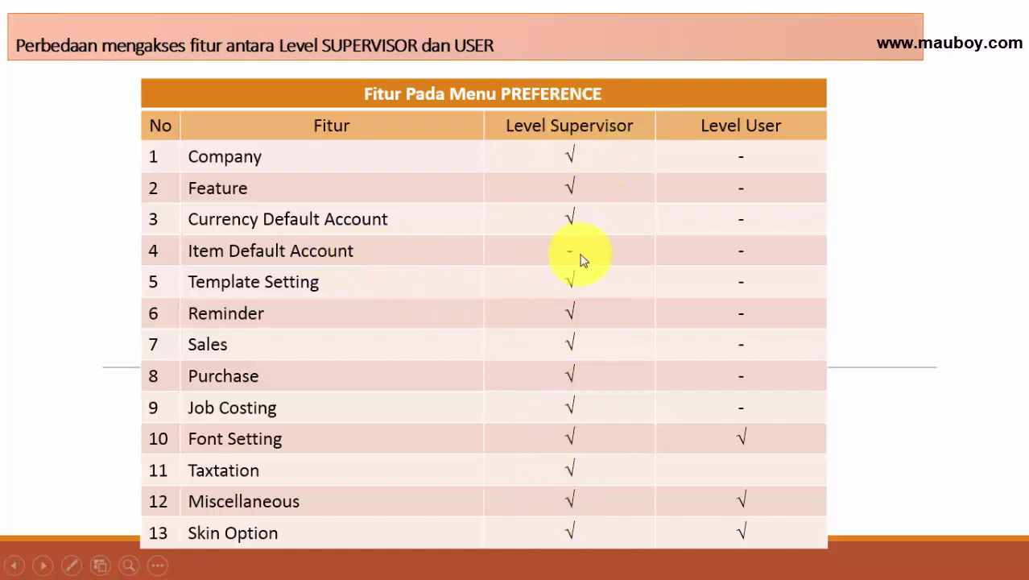
Switch from the slideshow back to ACCURATE 5's Edit User window.
key("alt+Tab")
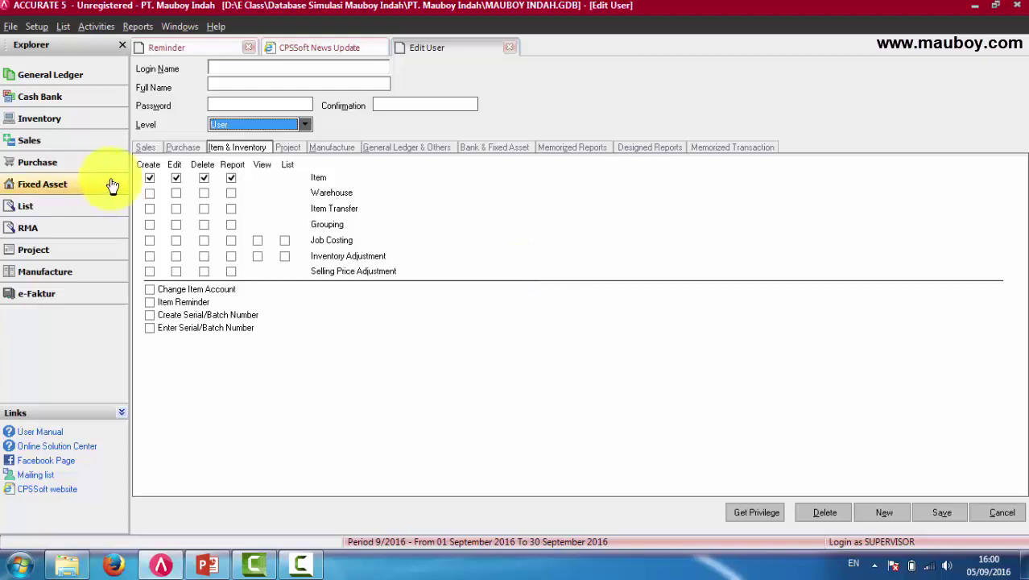
Uncheck the Create, Edit, Delete and Report permissions for Item.
left_click(149, 177)
left_click(176, 177)
left_click(204, 178)
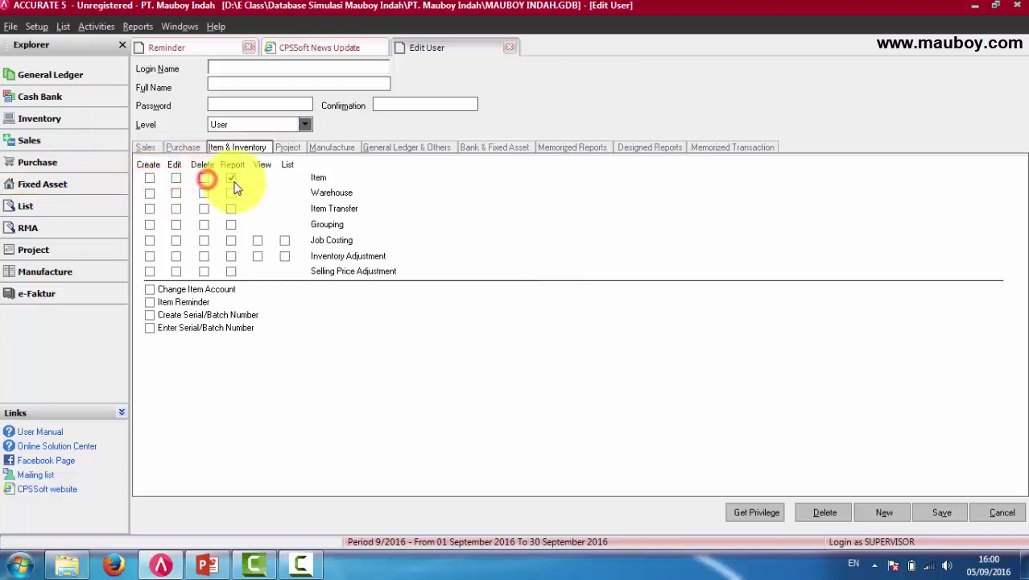
left_click(231, 178)
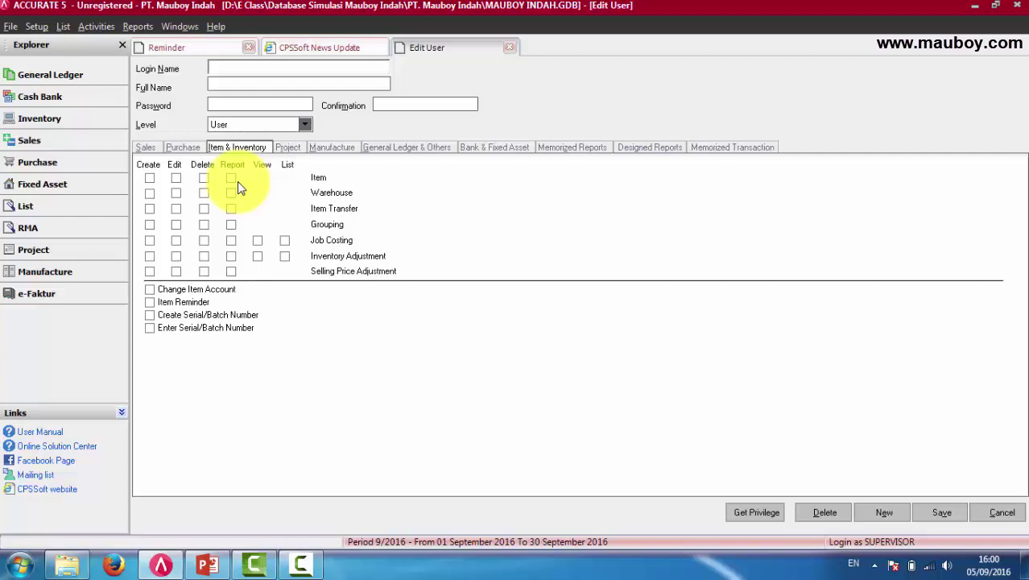
Check the Sales and Manufacture permissions, then enter the PURCHASE 1 login name.
left_click(146, 148)
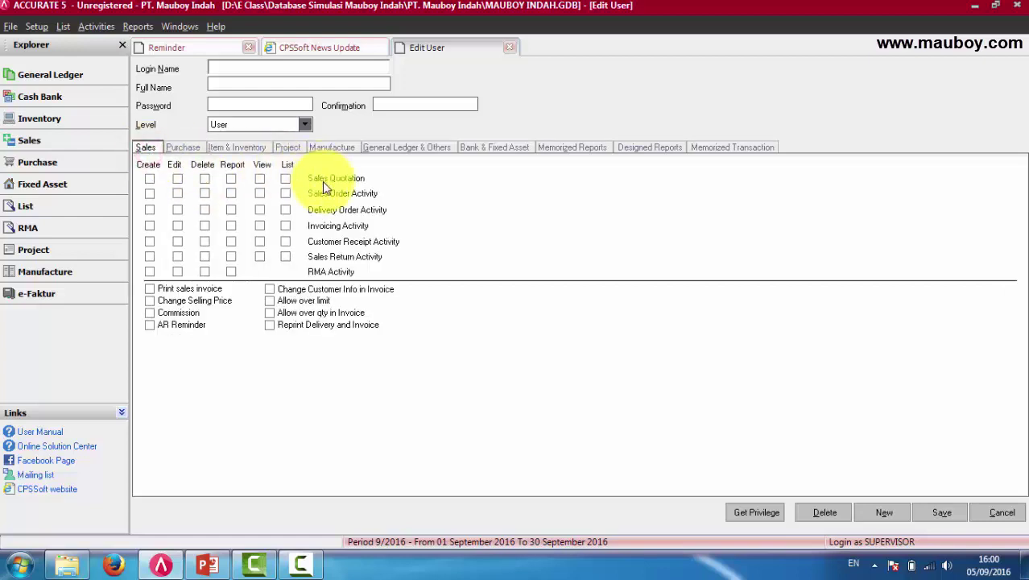
left_click(331, 148)
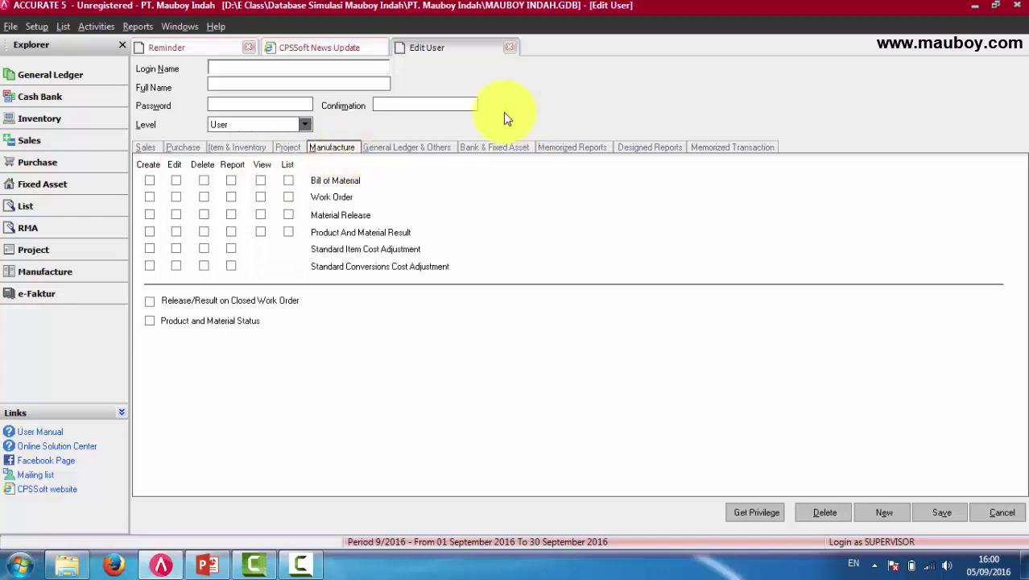
left_click(278, 68)
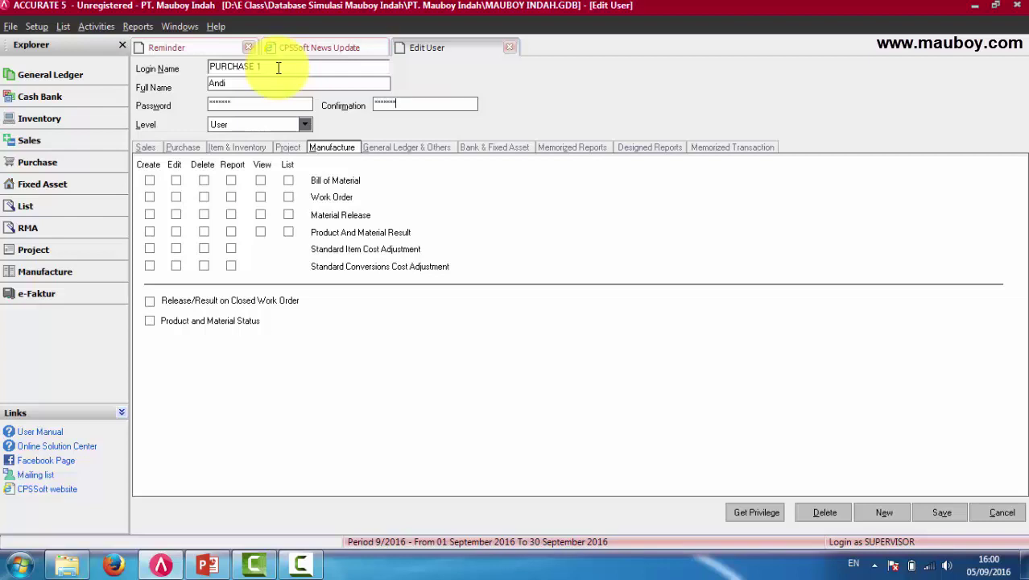
Clear the mismatch warning, retype the password and confirmation, and keep Level as User.
left_click(226, 103)
left_click(514, 319)
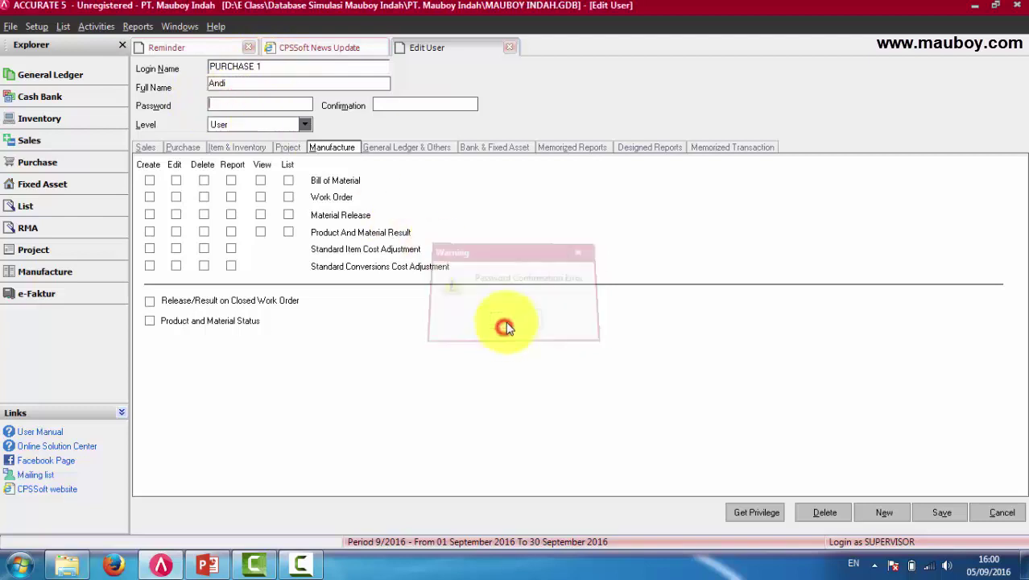
left_click(279, 105)
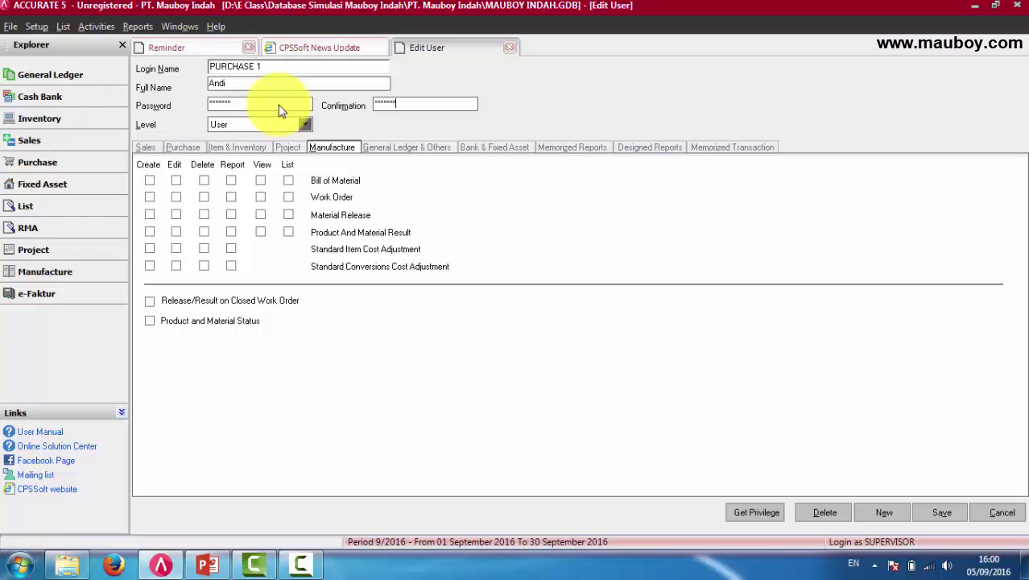
left_click(250, 128)
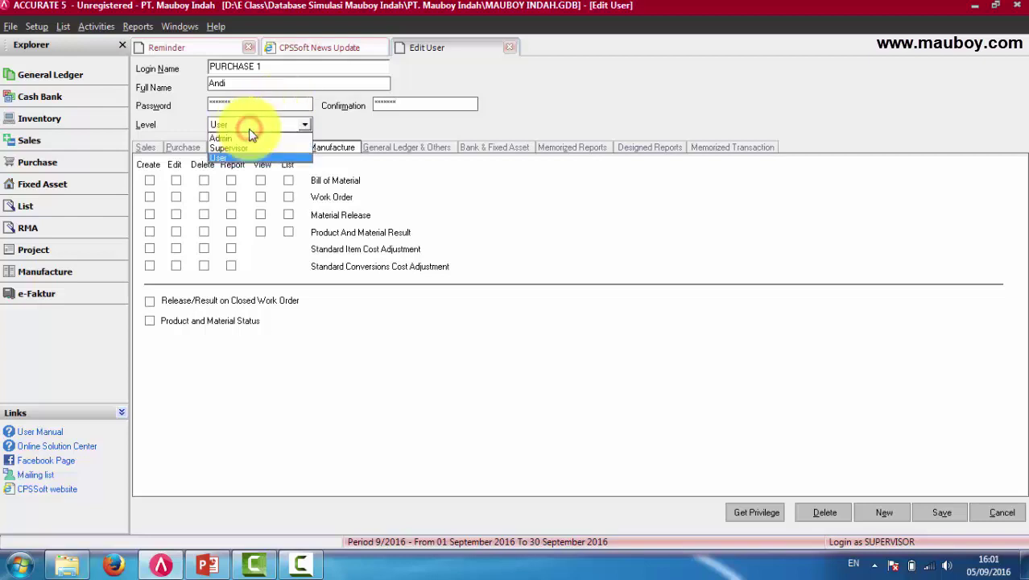
left_click(253, 126)
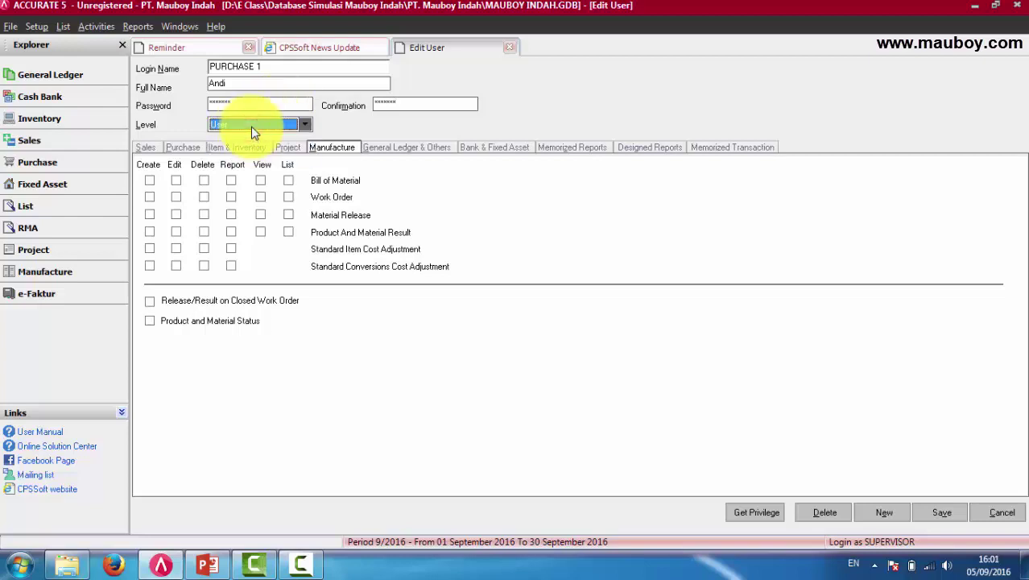
left_click(145, 149)
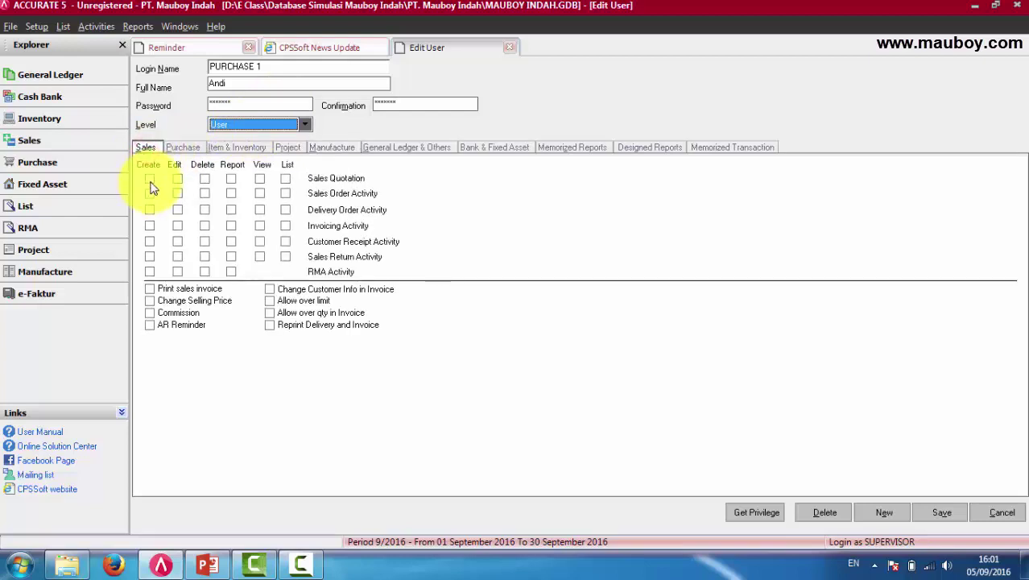
left_click(149, 179)
Tick Create for Purchase Requisition, Purchase Order, Receive Item, Purchasing and Purchase Return activities.
left_click(176, 147)
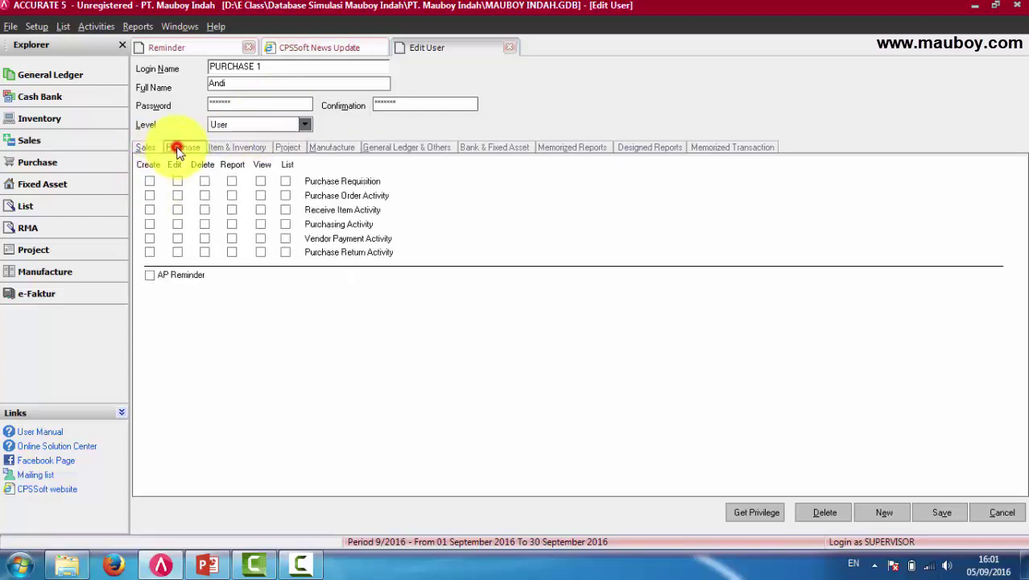
left_click(150, 181)
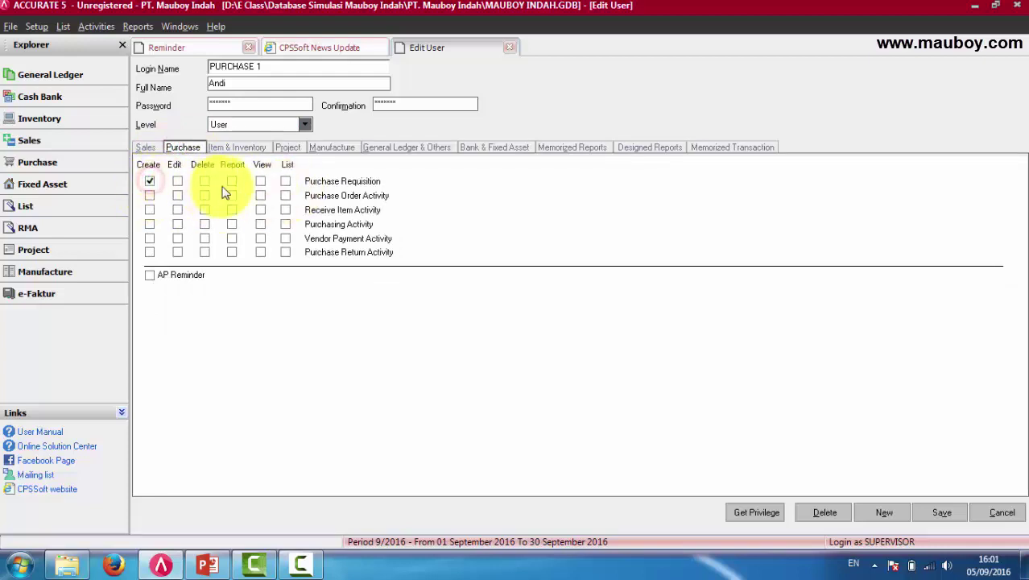
left_click(148, 208)
left_click(150, 209)
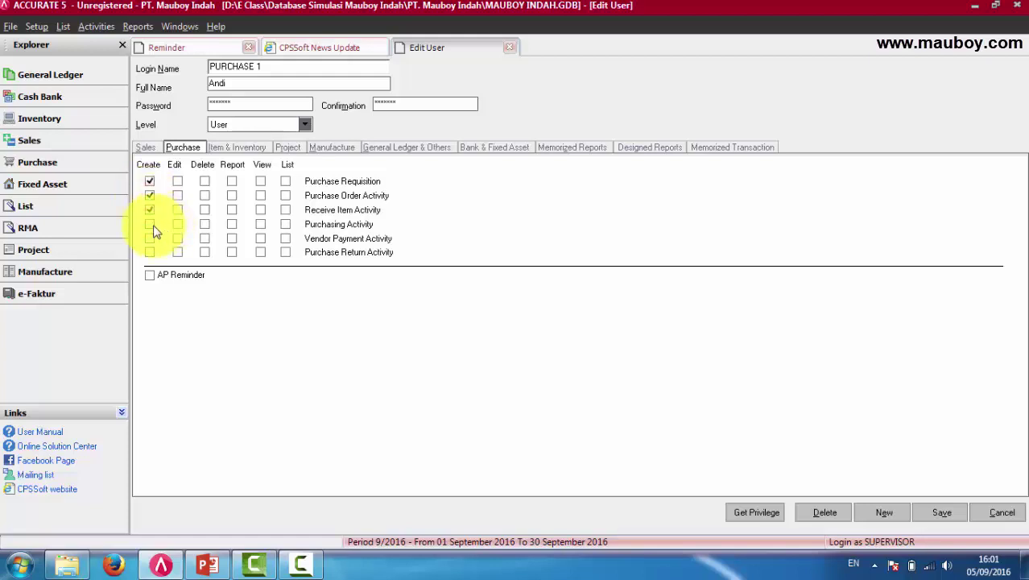
left_click(150, 224)
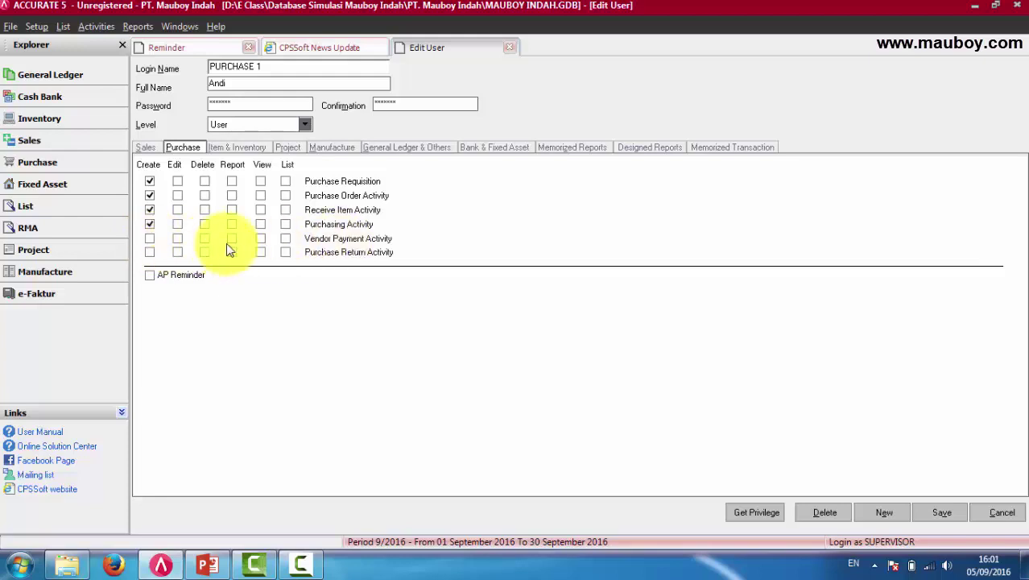
left_click(149, 252)
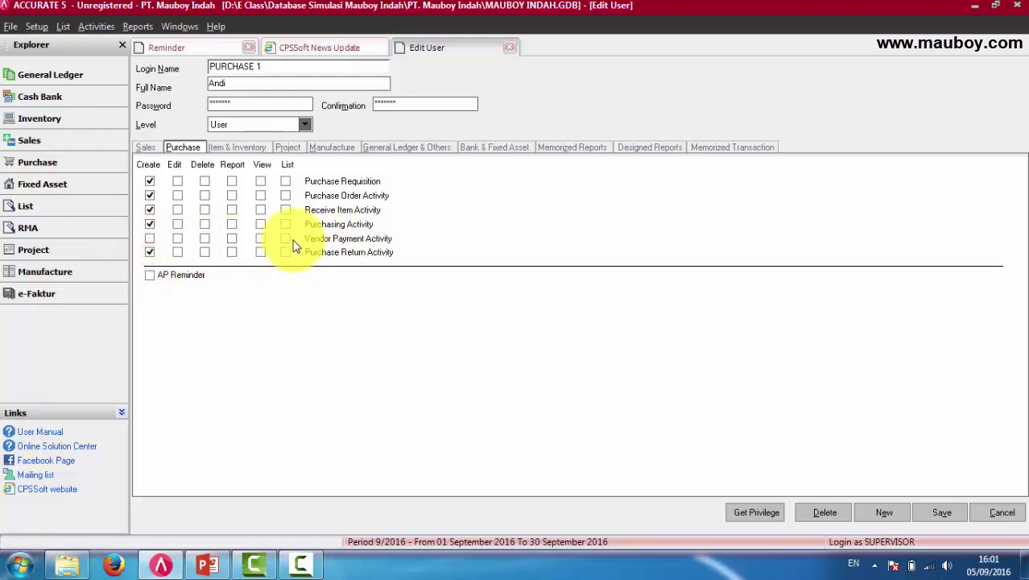
left_click(350, 239)
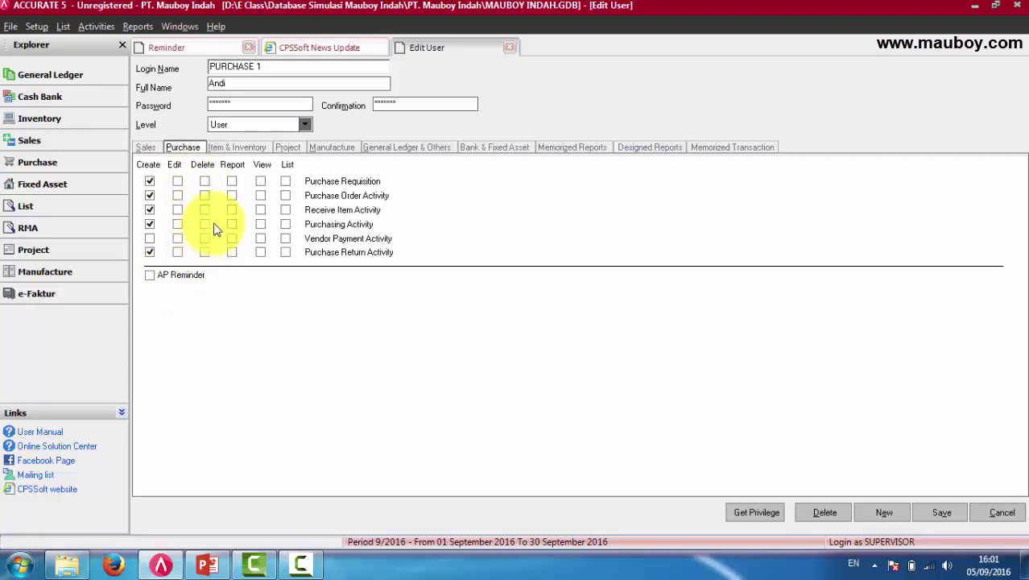
Grant Report, View and List on Purchase Requisition, Purchase Order and Receive Item activities.
left_click(232, 181)
left_click(260, 181)
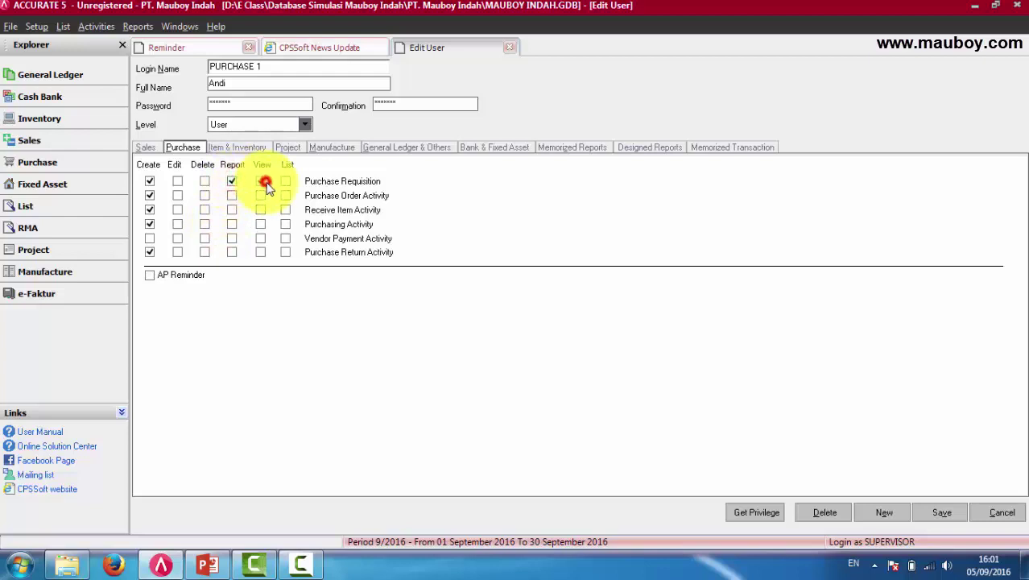
left_click(285, 181)
left_click(285, 196)
left_click(260, 195)
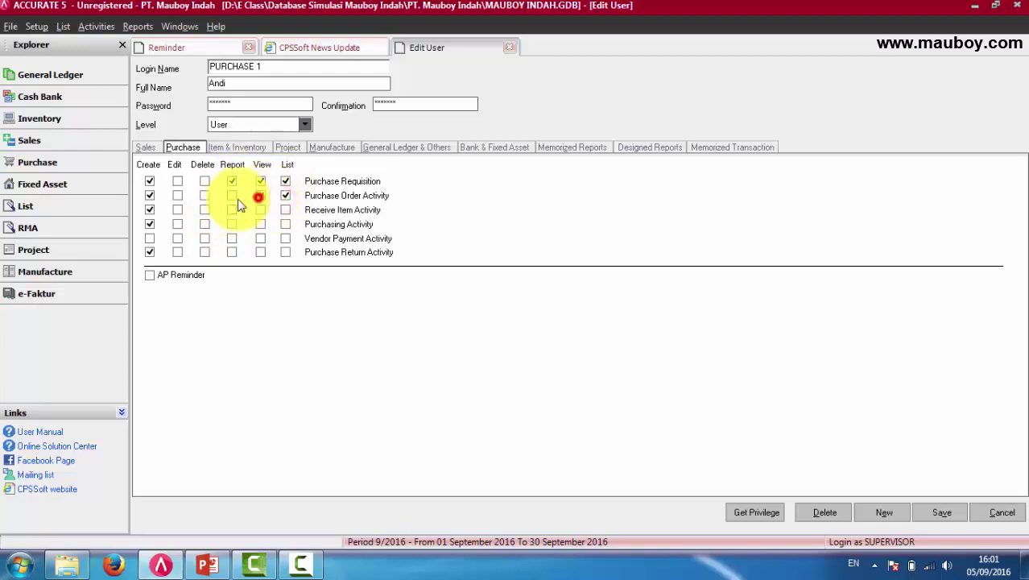
left_click(232, 196)
left_click(232, 209)
left_click(260, 209)
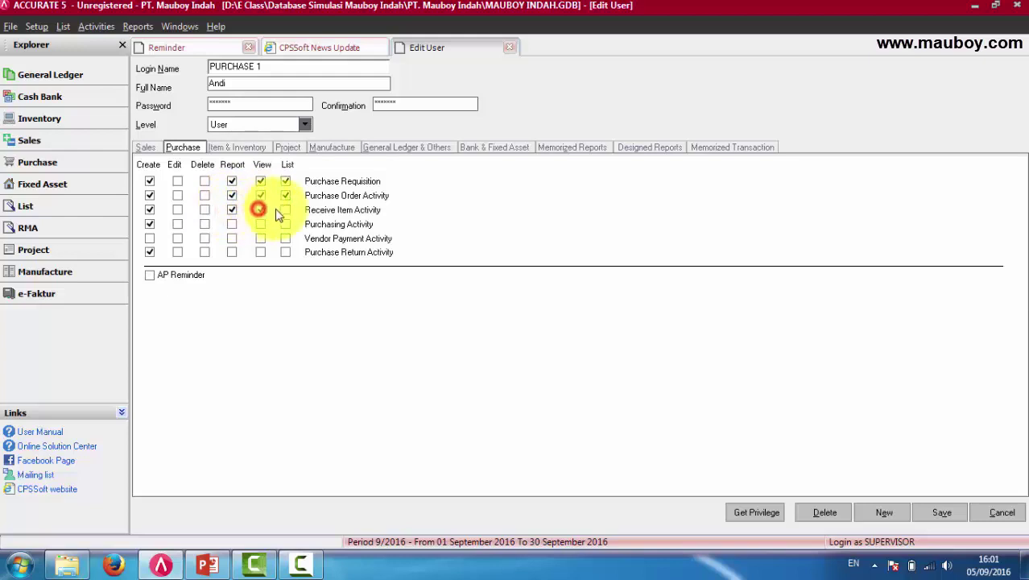
left_click(285, 209)
Grant Report, View, List on Purchasing, Report and List on Purchase Return, and enable AP Reminder.
left_click(285, 223)
left_click(261, 224)
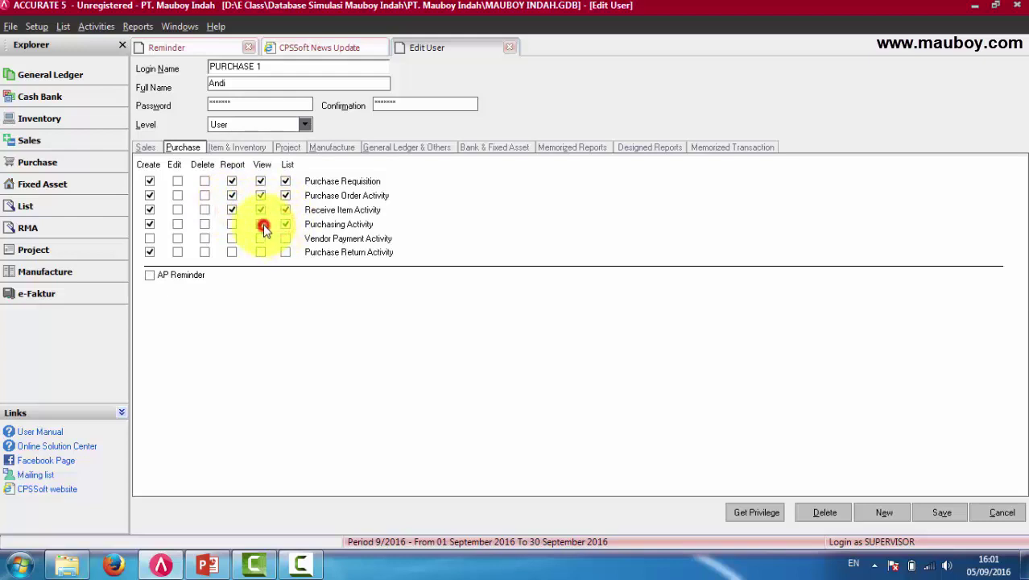
left_click(232, 224)
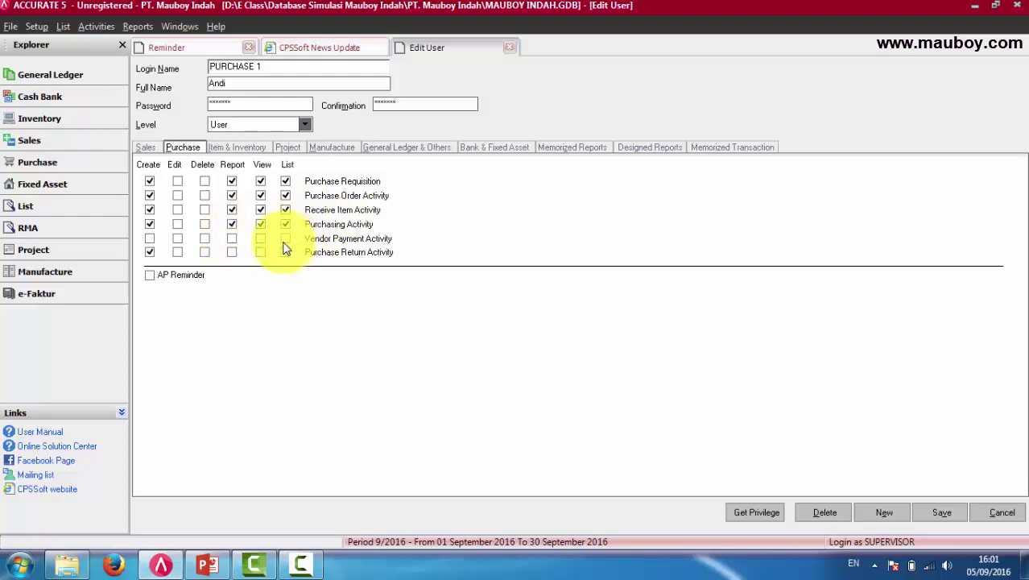
left_click(232, 253)
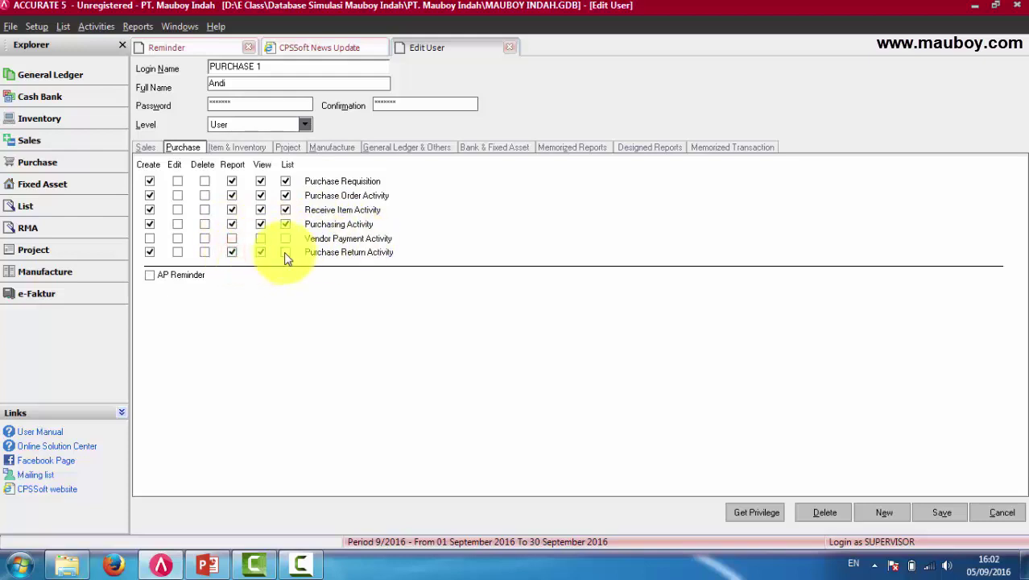
left_click(285, 253)
left_click(150, 274)
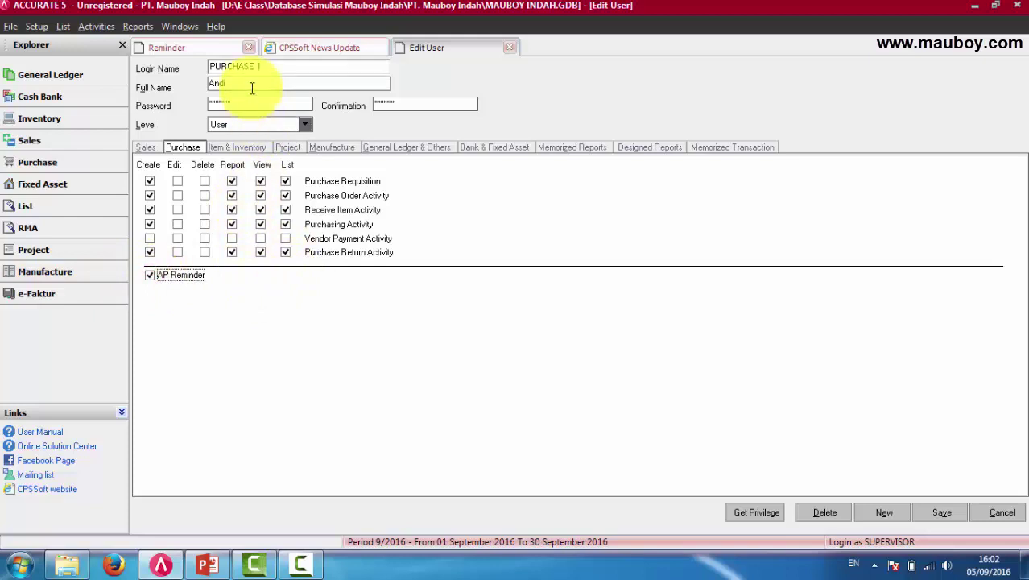
Replace the PURCHASE 1 password and confirmation while looking over the other privilege tabs.
left_click_drag(268, 67, 173, 64)
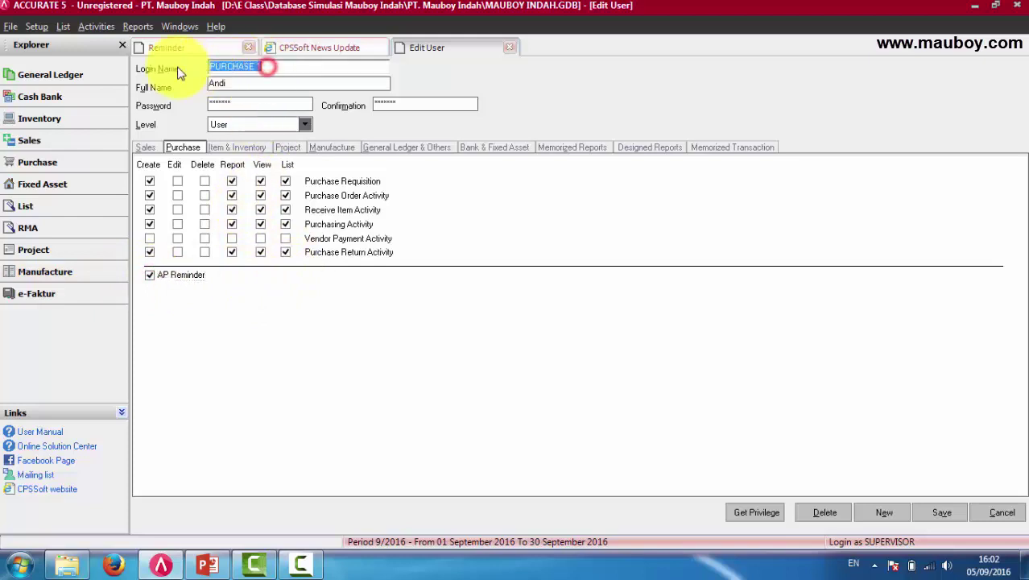
double_click(266, 102)
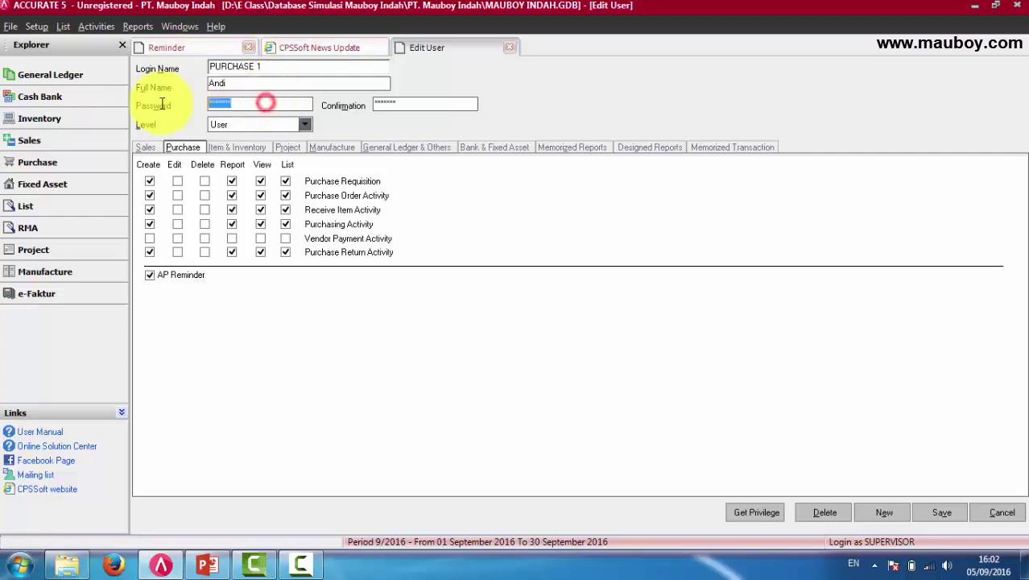
left_click(236, 148)
left_click(288, 148)
left_click(326, 148)
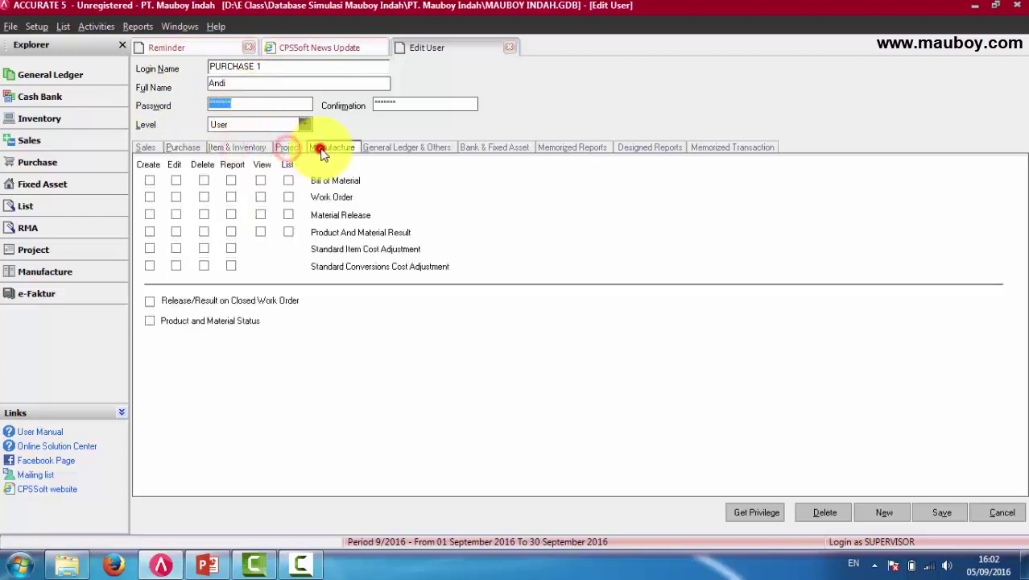
left_click(512, 149)
left_click(552, 148)
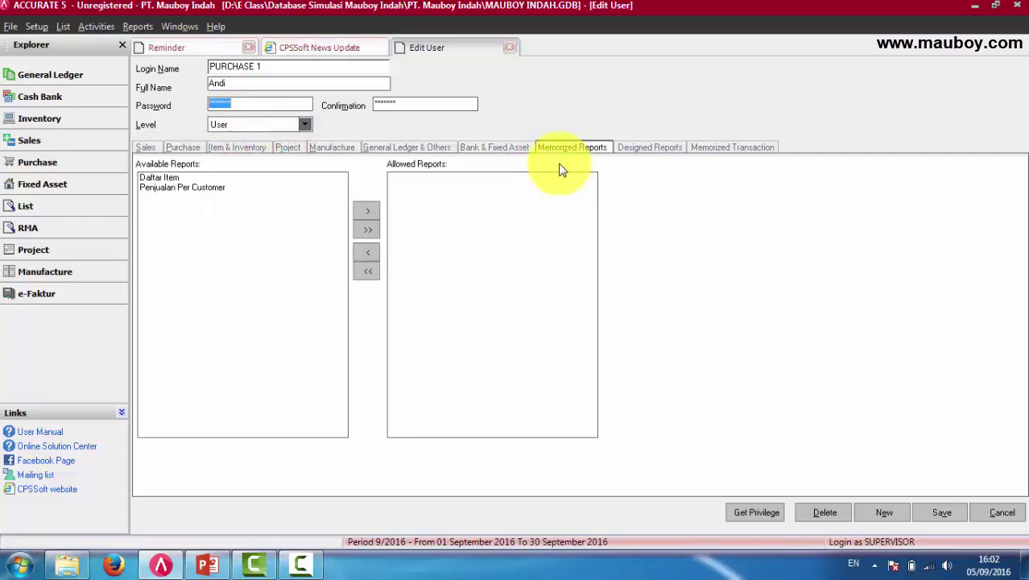
key("Tab")
Move the Daftar Item memorized report into PURCHASE 1's allowed list.
left_click(160, 176)
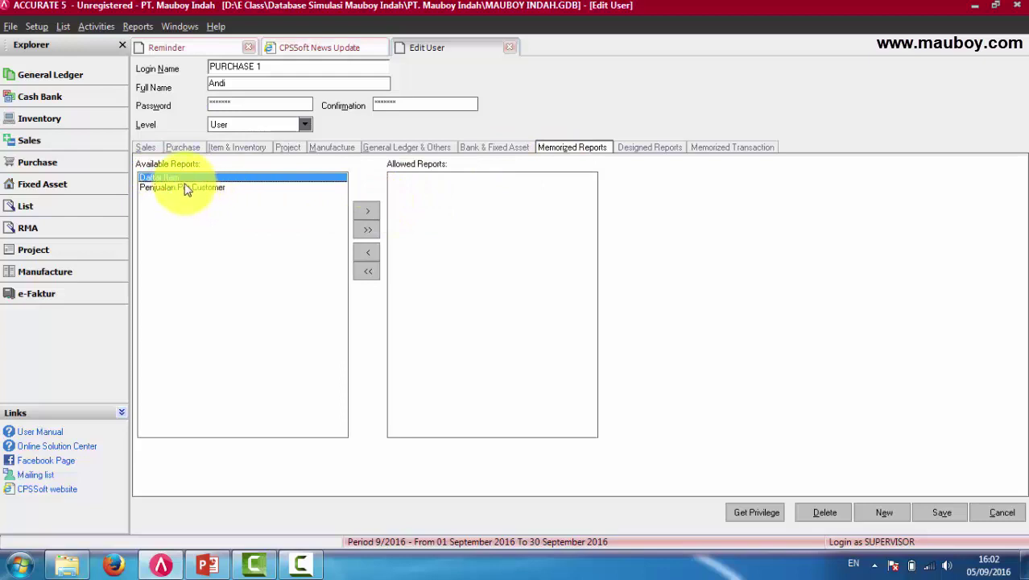
left_click(183, 186)
left_click(153, 176)
left_click(567, 148)
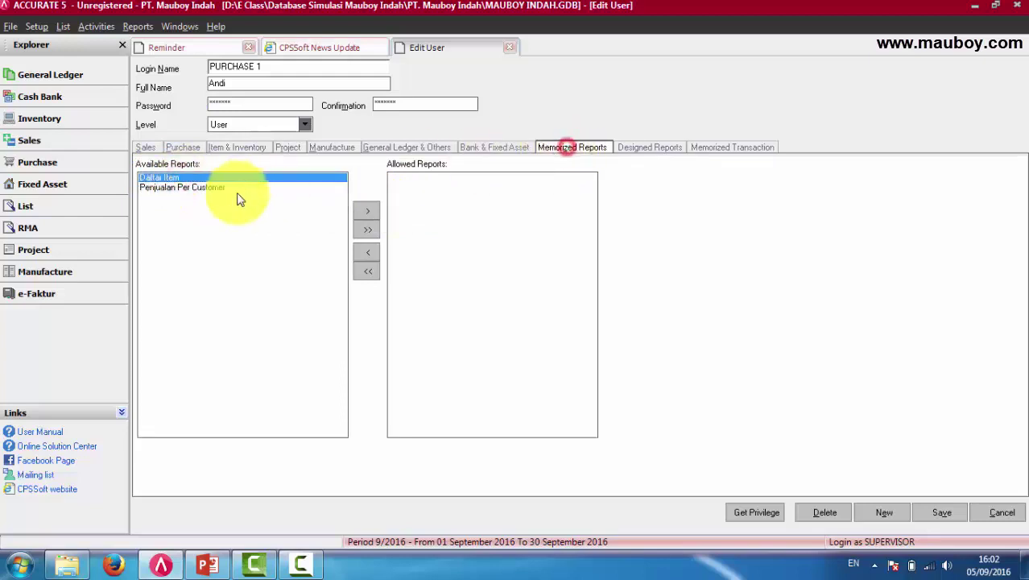
left_click(186, 186)
left_click(171, 177)
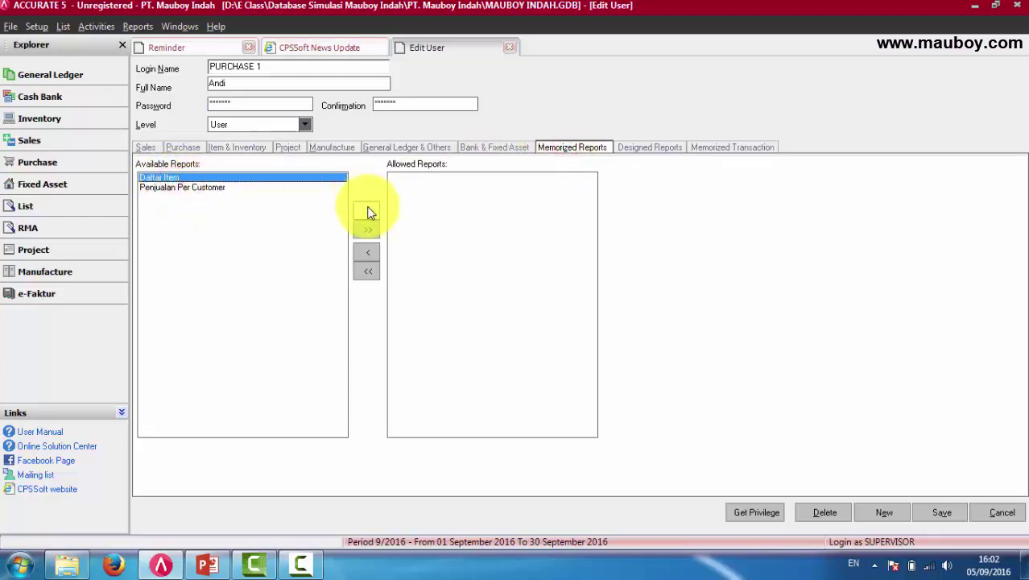
left_click(367, 209)
left_click(182, 180)
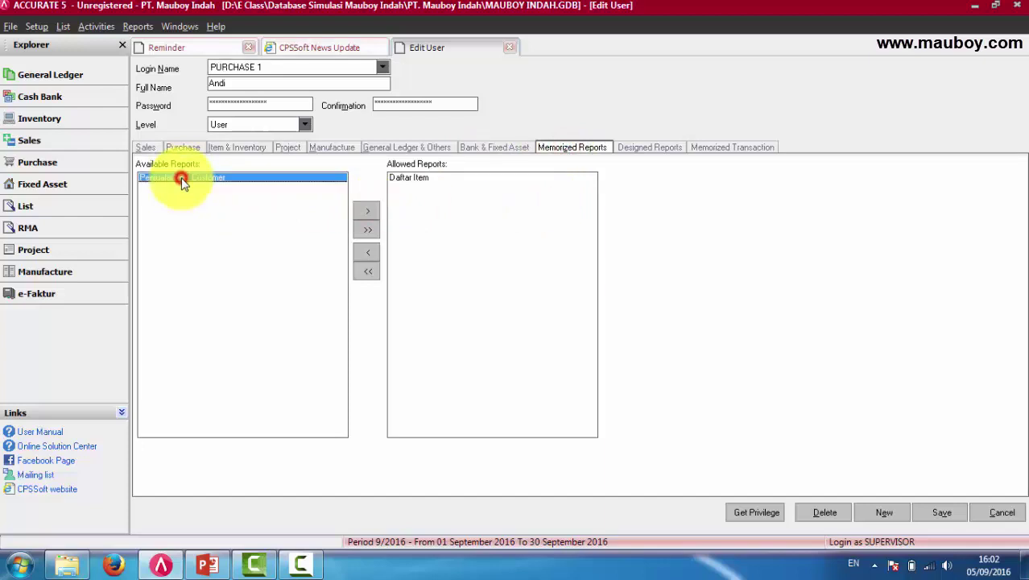
left_click(146, 150)
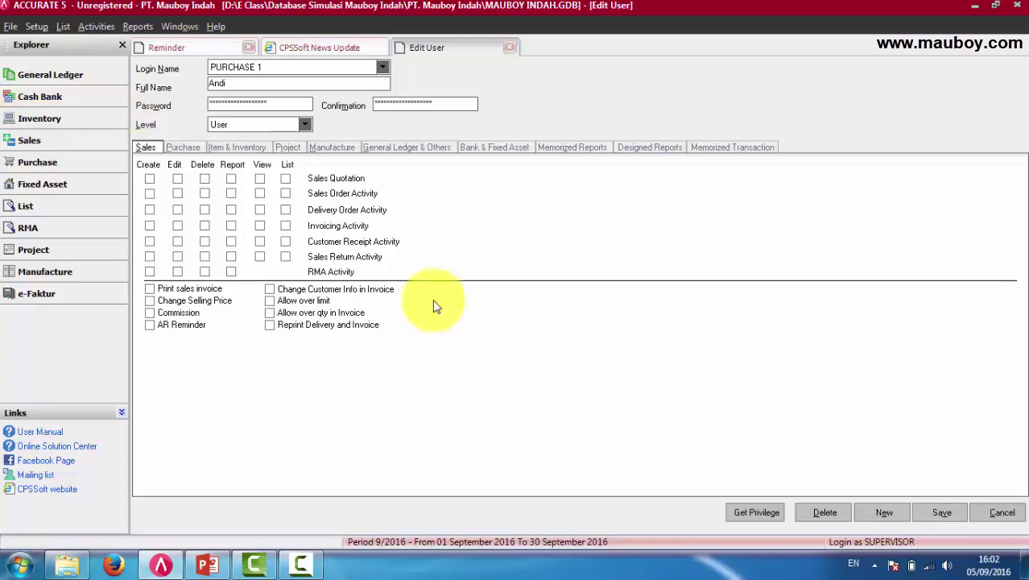
Save PURCHASE 1, reload it from the Login Name list, then clear the form with New.
left_click(942, 519)
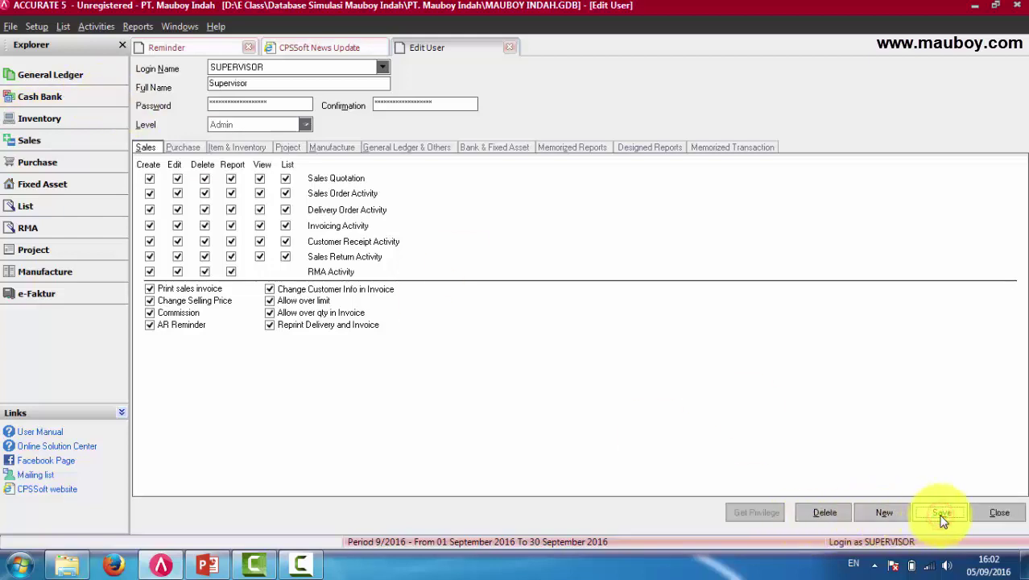
left_click(382, 67)
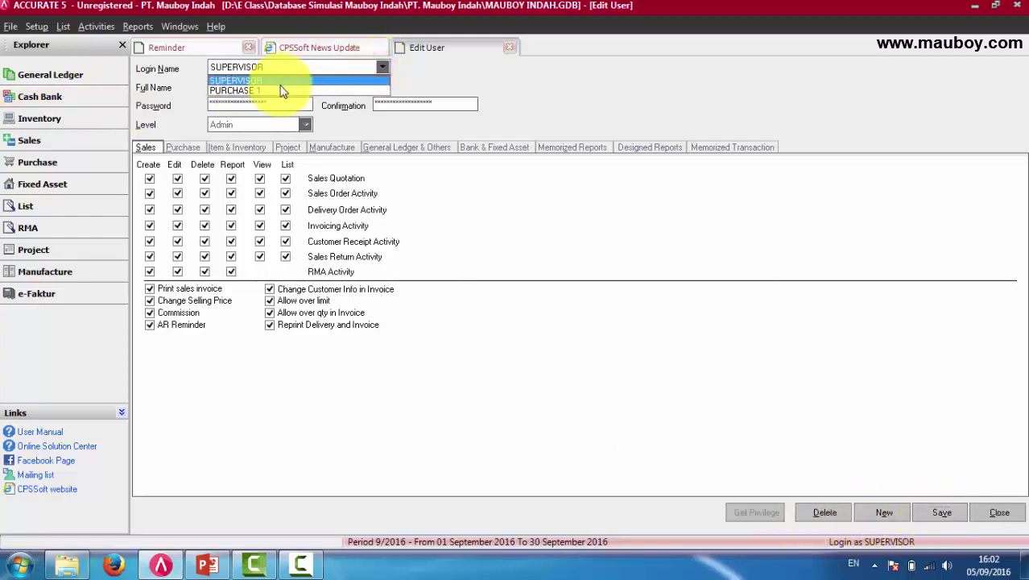
left_click(275, 91)
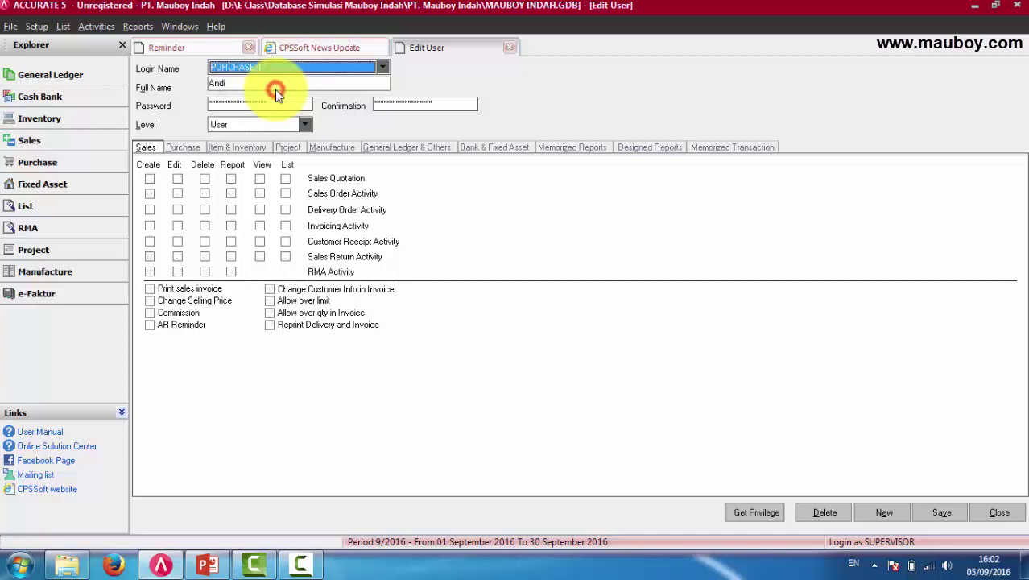
left_click(384, 68)
left_click(384, 67)
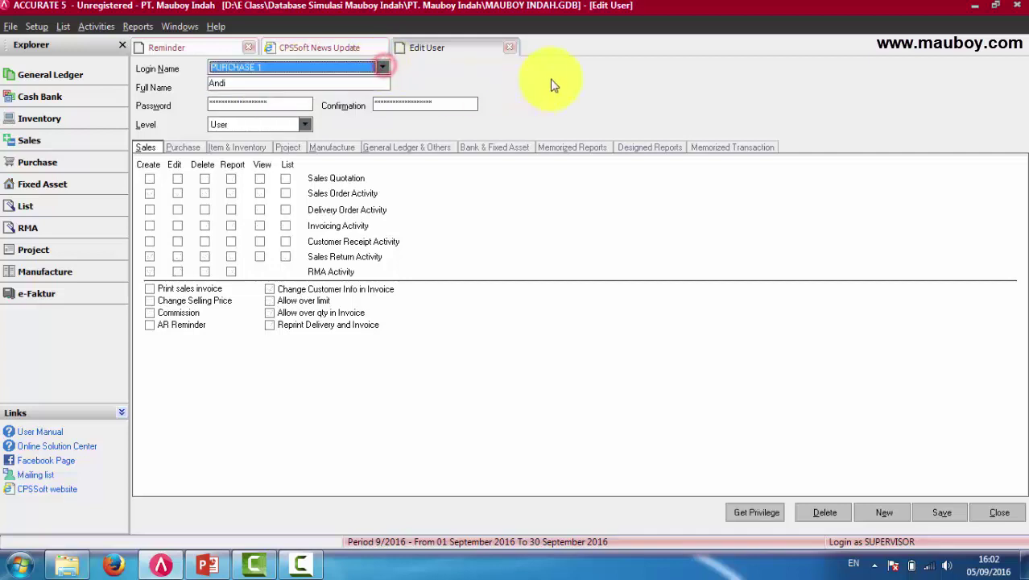
left_click(885, 514)
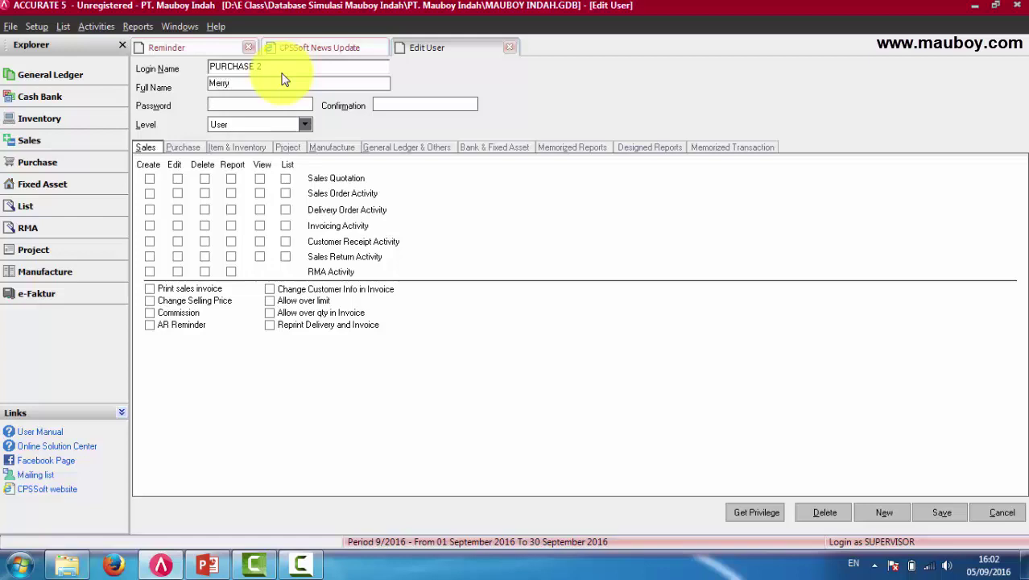
Type the PURCHASE 2 password, then open the dialog for copying another user's privileges.
type("12356")
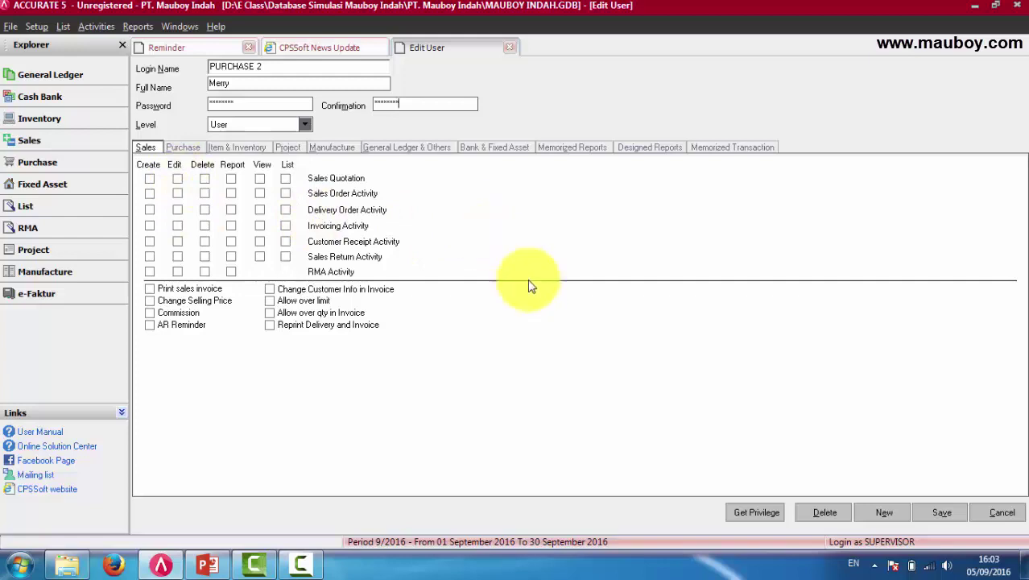
left_click(757, 512)
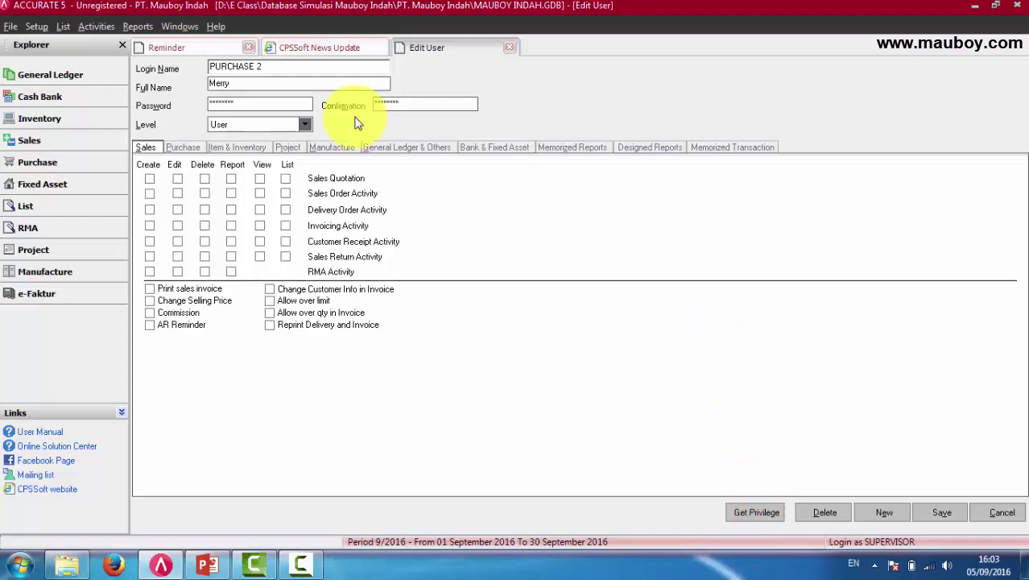
left_click(761, 513)
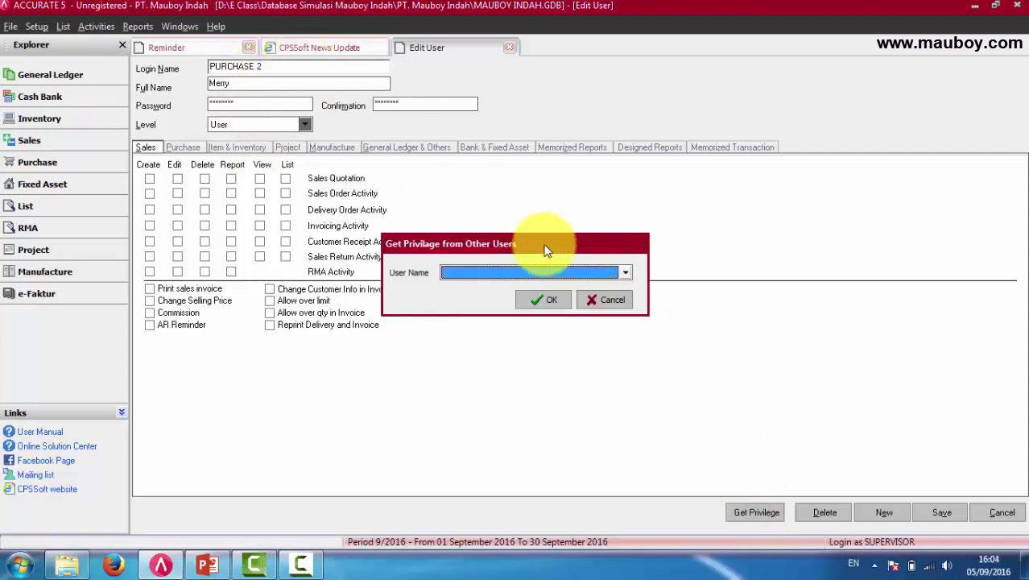
Use Get Privilege to copy PURCHASE 1's privileges onto PURCHASE 2, accepting the overwrite.
left_click(604, 270)
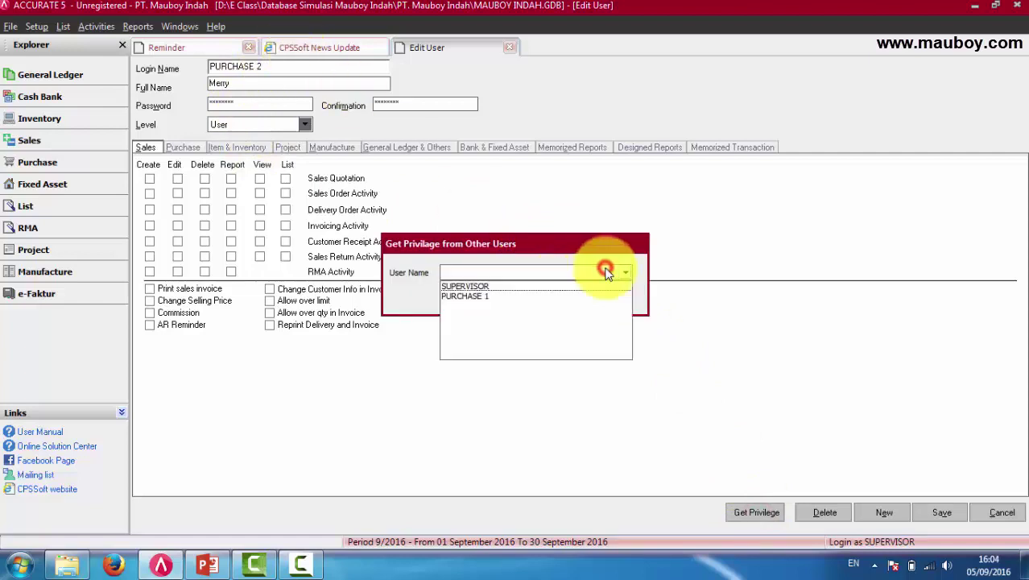
left_click(489, 298)
left_click(549, 301)
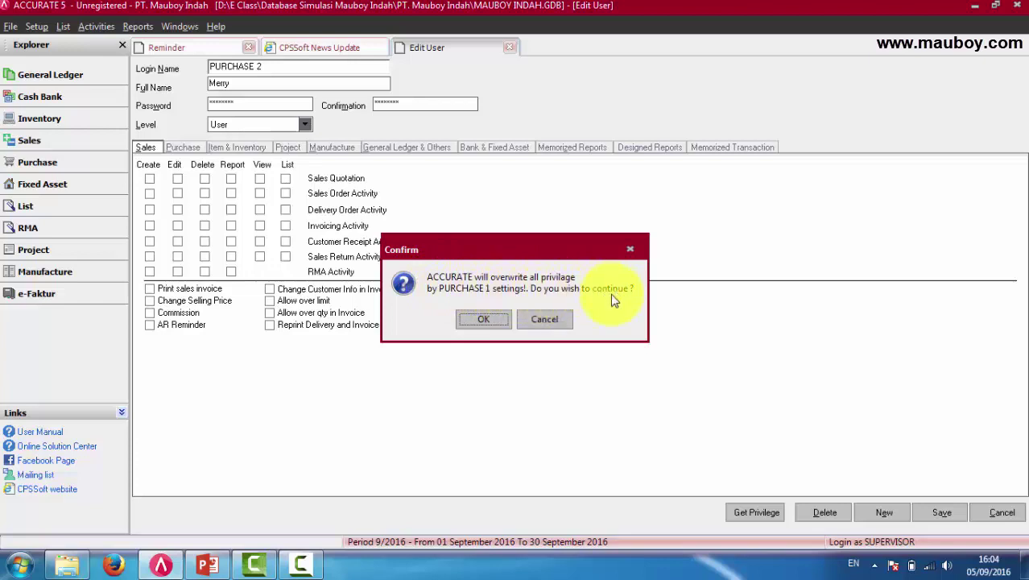
left_click(481, 320)
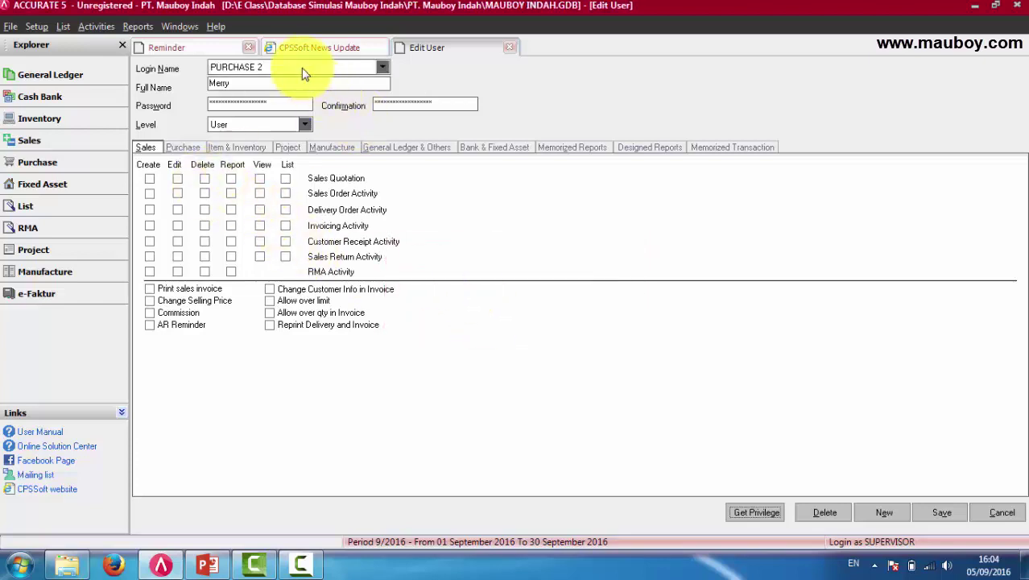
Compare the copied Purchase privileges against the Sales privileges for PURCHASE 2.
left_click(191, 148)
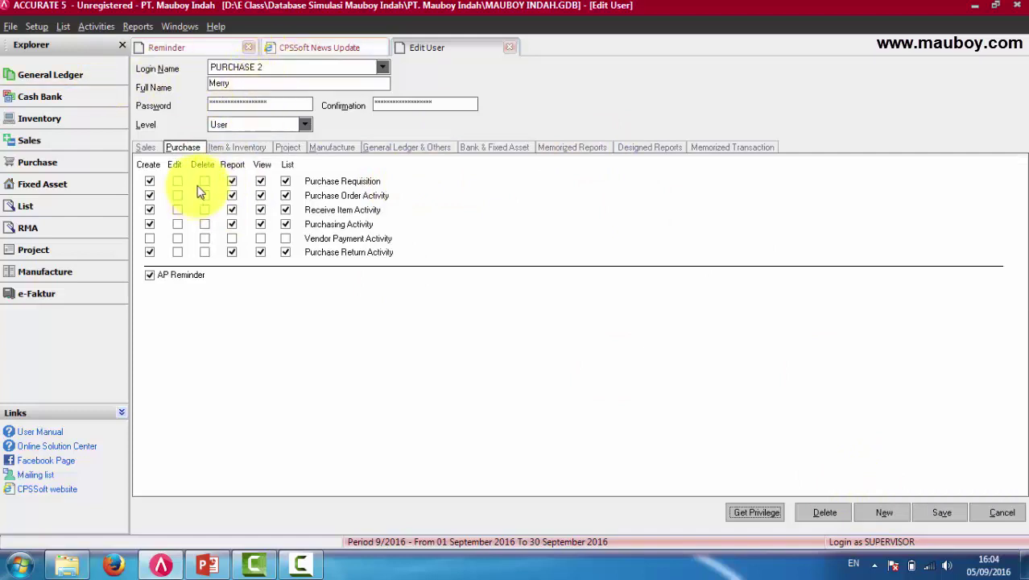
left_click(144, 148)
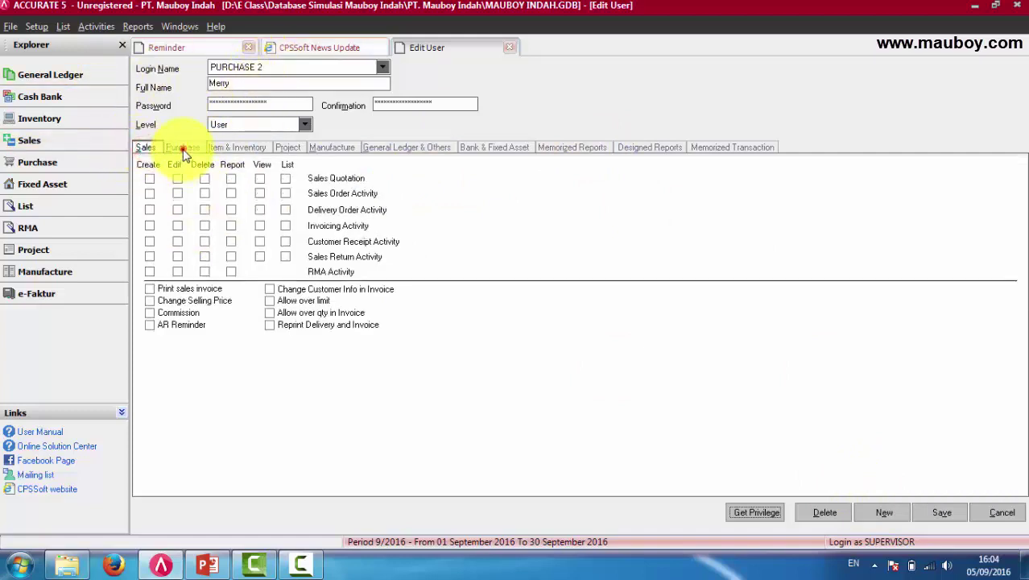
left_click(183, 148)
left_click(145, 148)
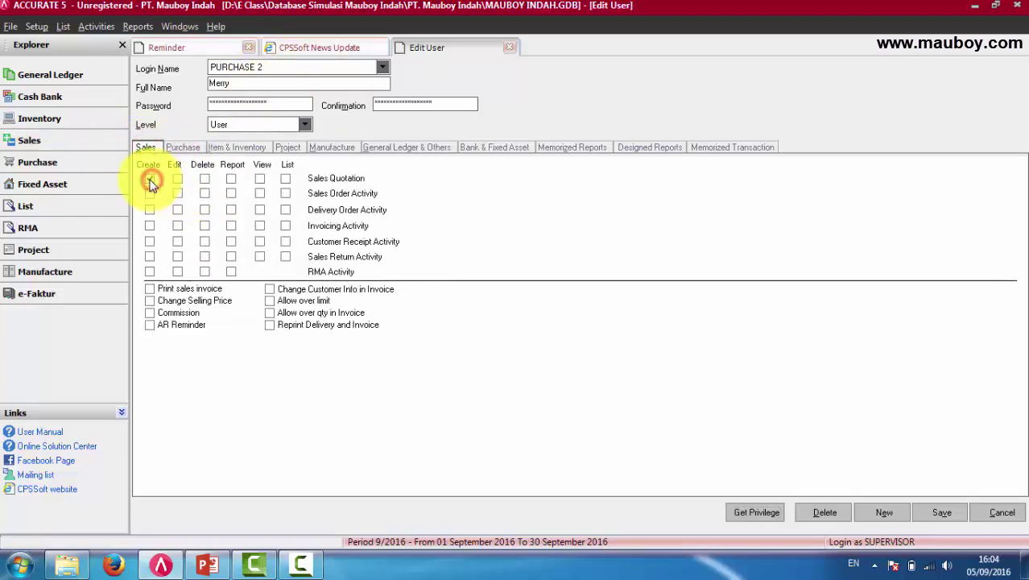
left_click(181, 147)
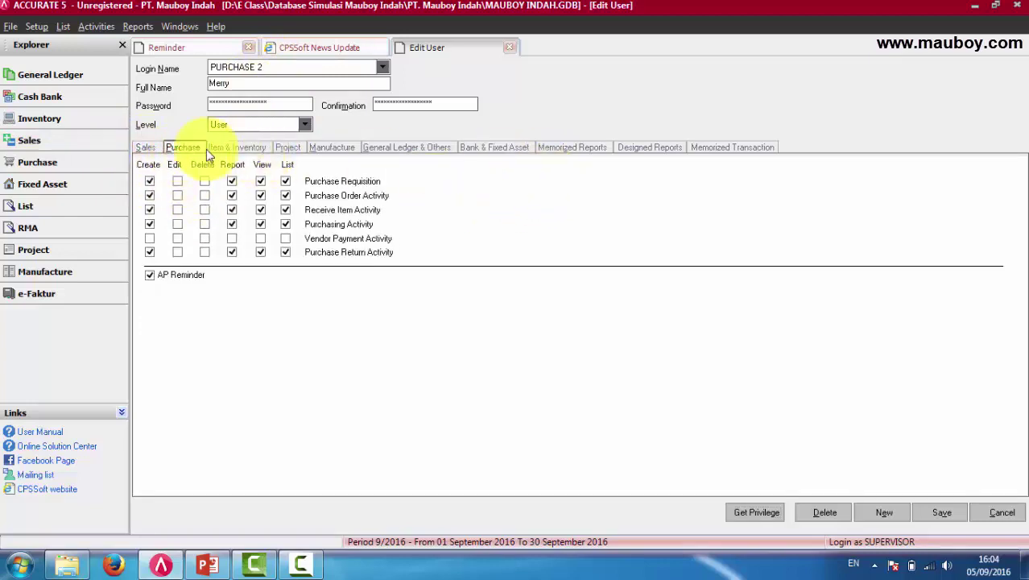
left_click(147, 149)
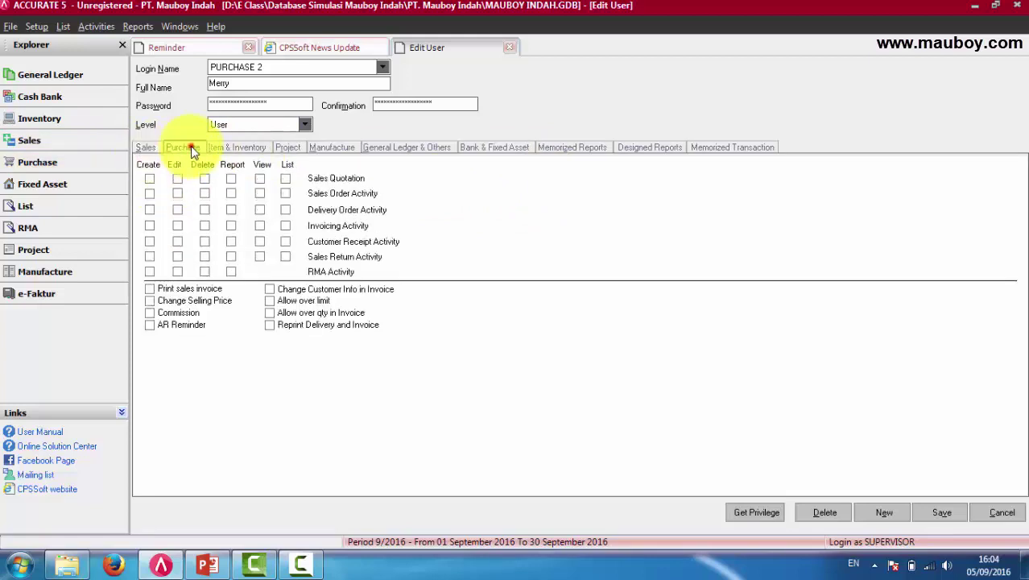
left_click(190, 148)
left_click(145, 147)
Grant Create, Report and View on Sales Quotation, Sales Order and Delivery Order activities.
left_click(150, 178)
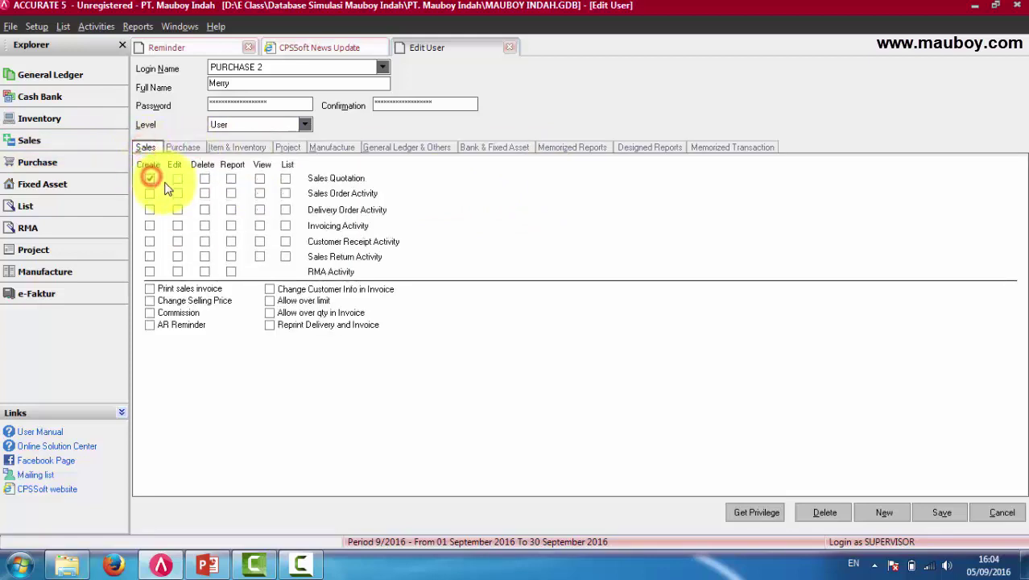
left_click(151, 194)
left_click(151, 209)
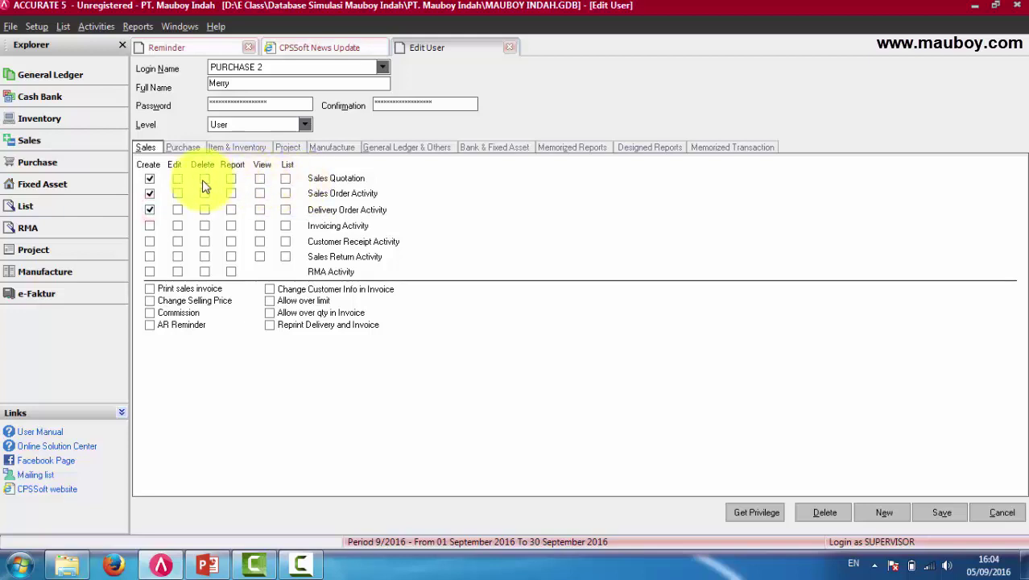
left_click(231, 177)
left_click(231, 193)
left_click(232, 209)
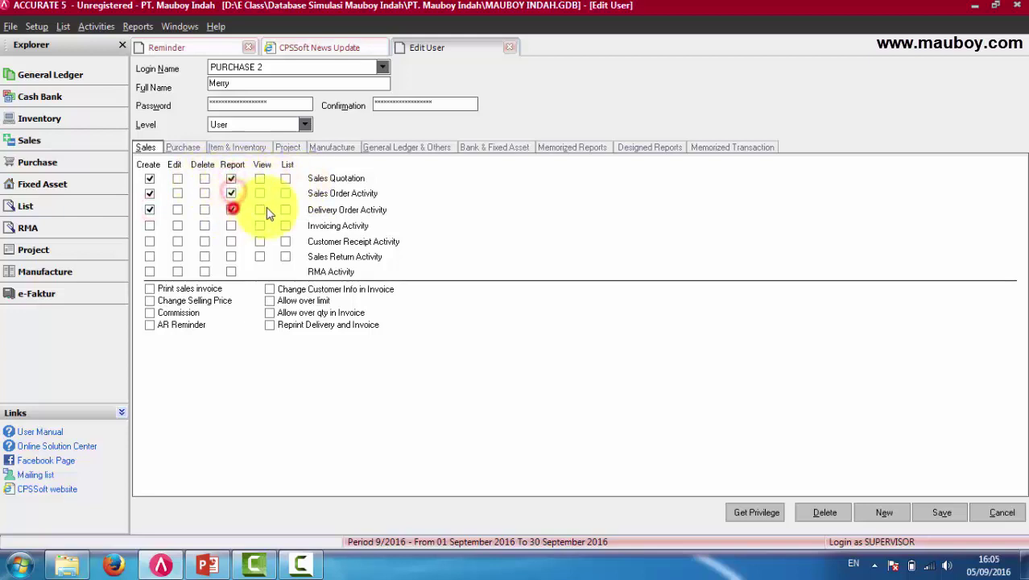
left_click(260, 209)
left_click(261, 193)
left_click(260, 177)
Grant List on those three activities, plus Create, Report, View and List on Invoicing Activity.
left_click(286, 178)
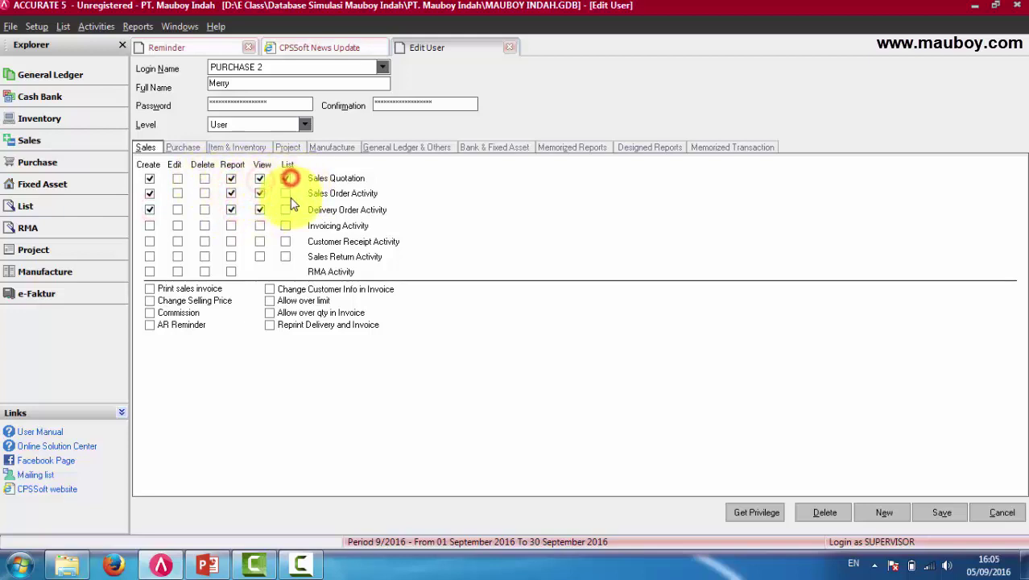
left_click(287, 193)
left_click(286, 210)
left_click(286, 225)
left_click(260, 226)
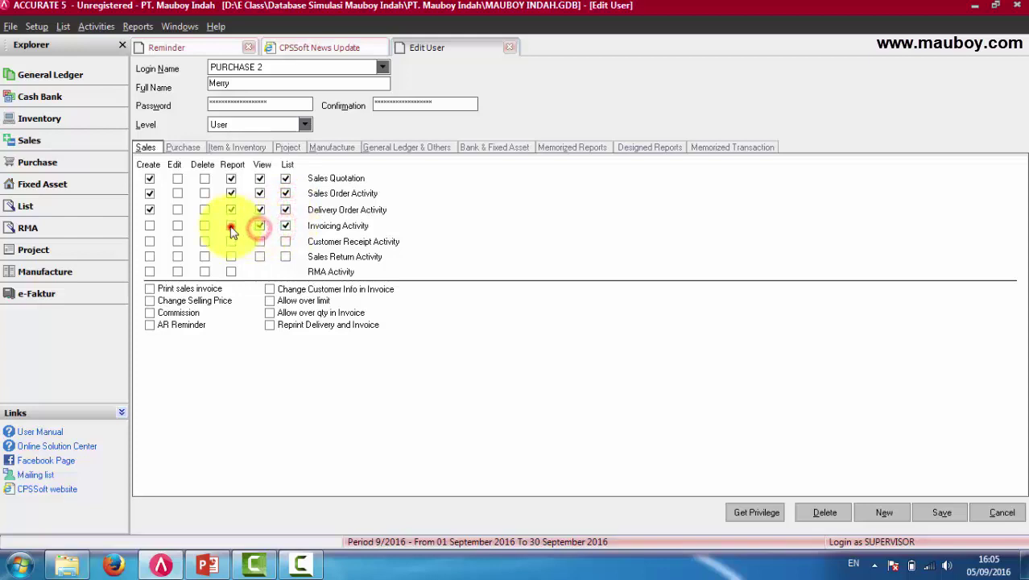
left_click(231, 226)
left_click(150, 226)
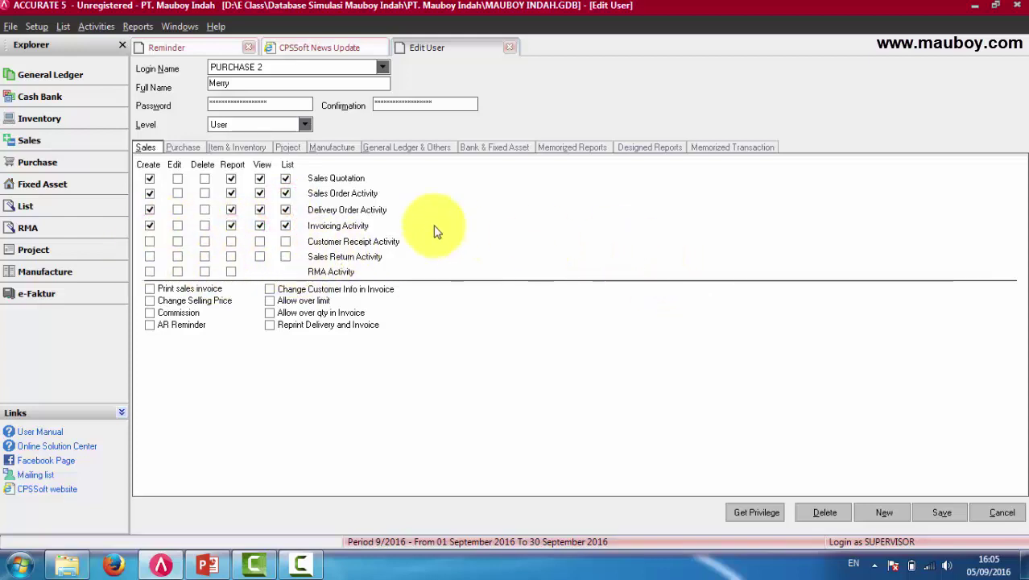
Select the current password for replacement and keep PURCHASE 2 as the Login Name.
double_click(281, 105)
left_click(281, 87)
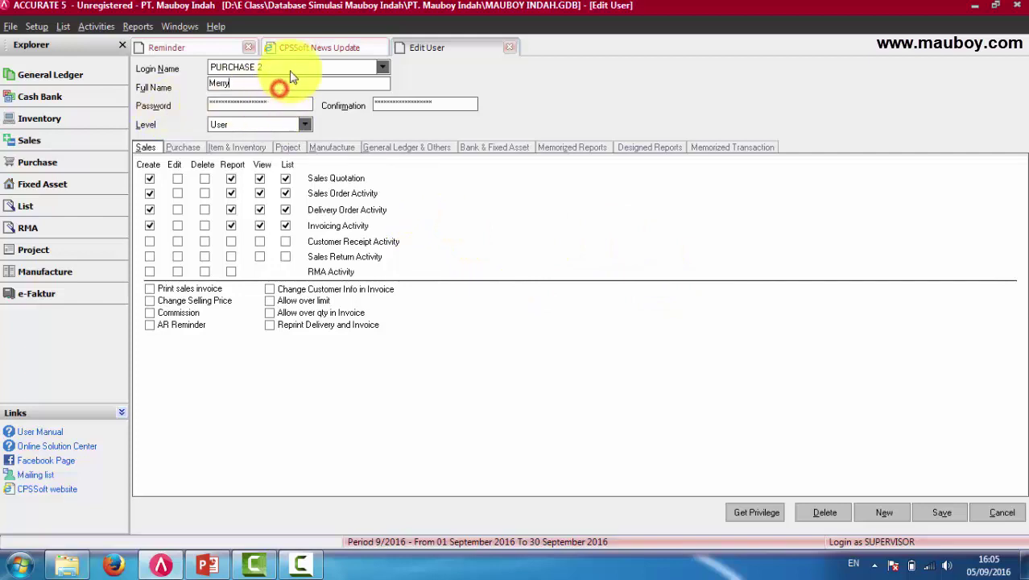
left_click(289, 65)
left_click(289, 65)
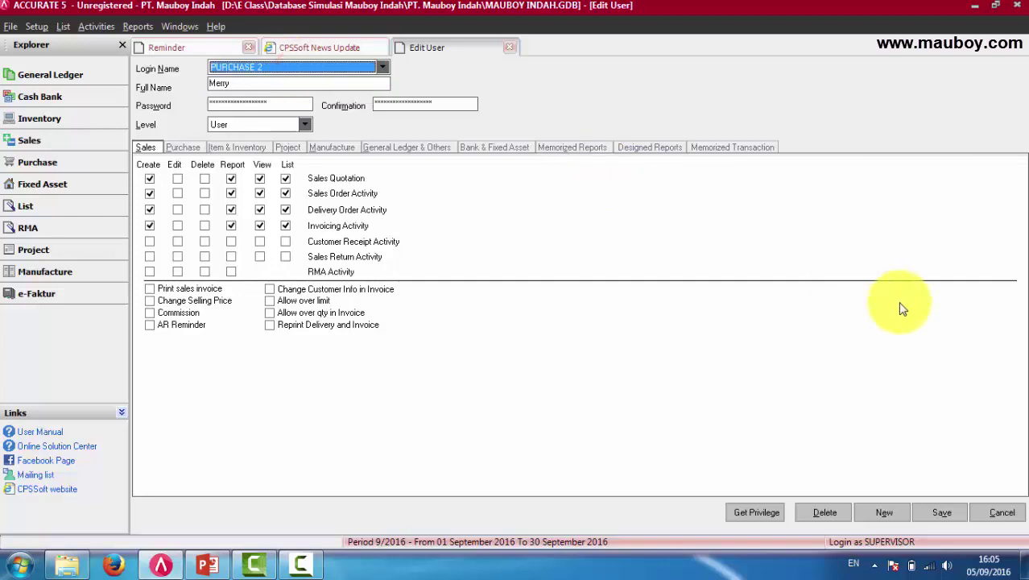
Save PURCHASE 2's changes, switch to and save the SUPERVISOR record, and close the editor.
left_click(936, 515)
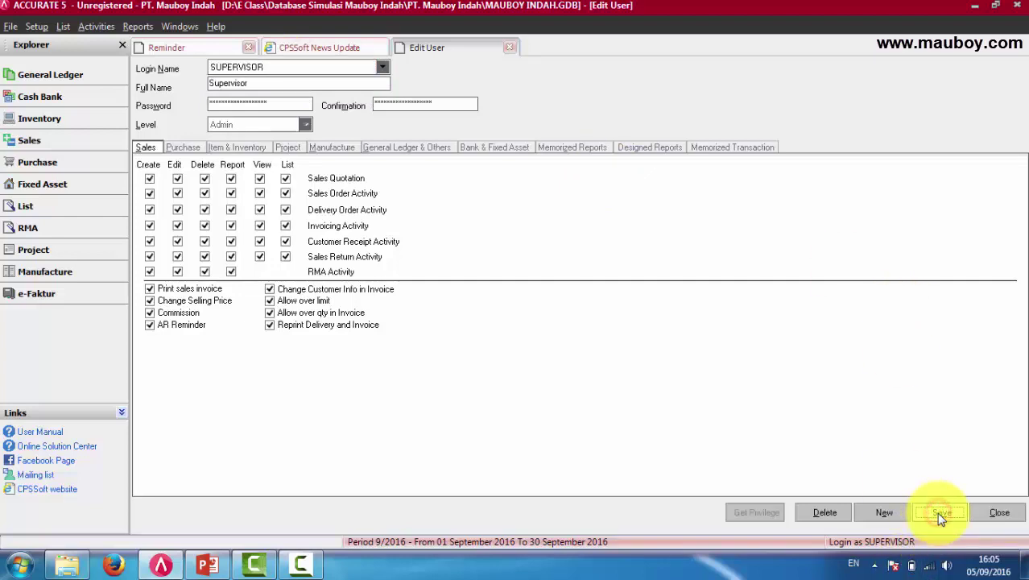
left_click(382, 67)
left_click(612, 128)
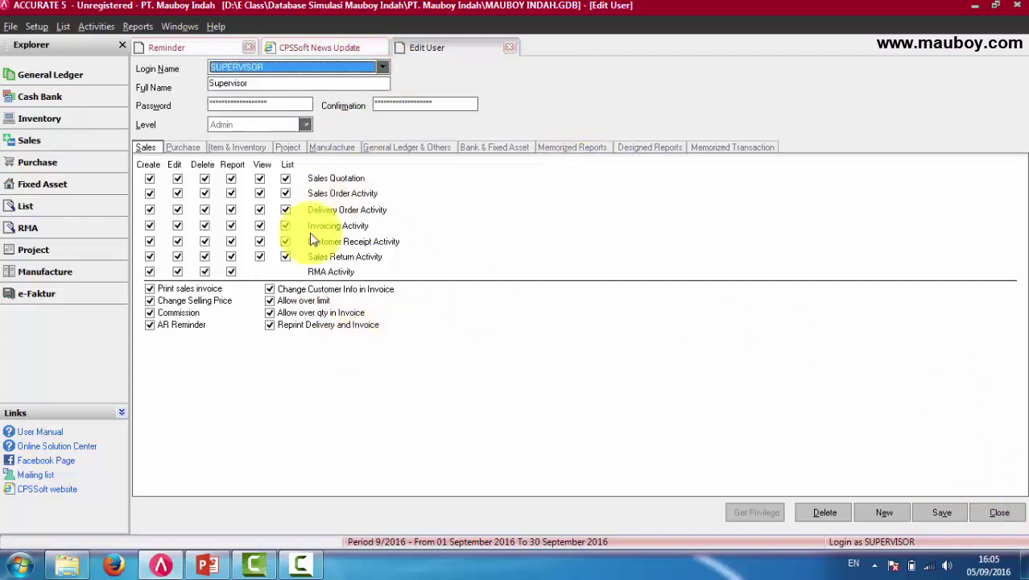
left_click(950, 514)
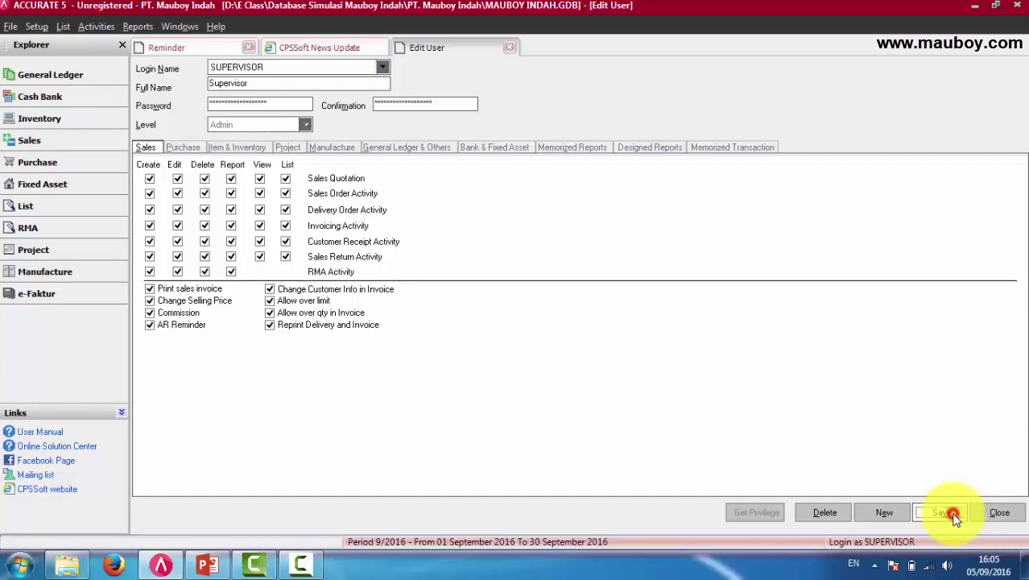
left_click(995, 512)
Relaunch ACCURATE 5 and open MAUBOY INDAH.GDB from E Class > Database Simulasi Mauboy Indah > PT. Mauboy Indah.
right_click(161, 564)
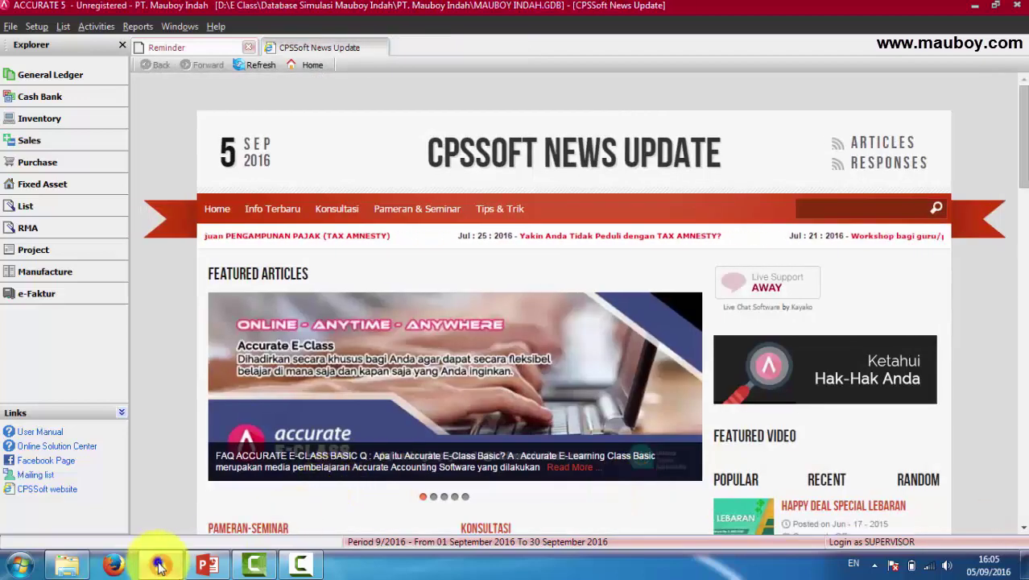
left_click(149, 489)
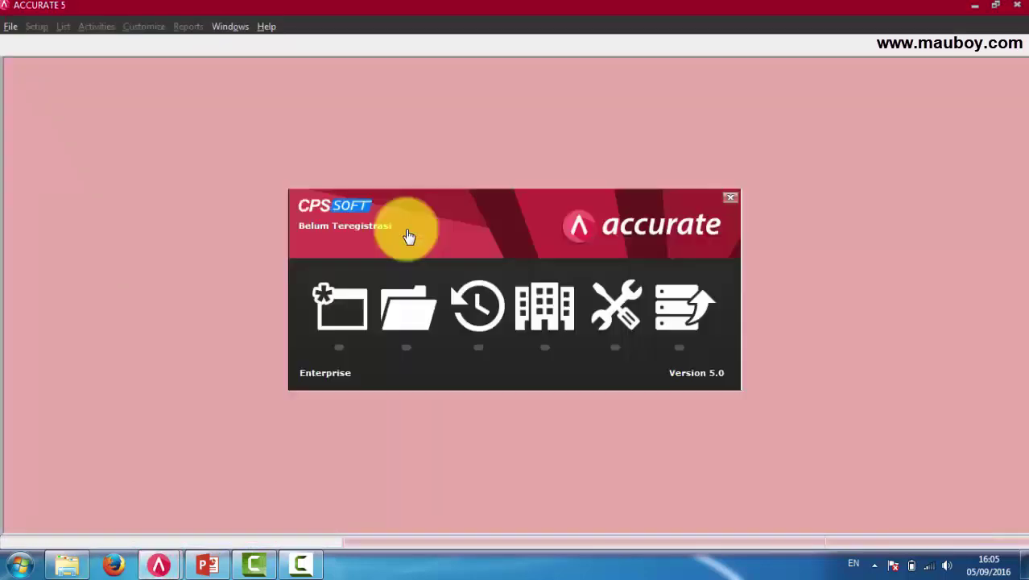
left_click(415, 326)
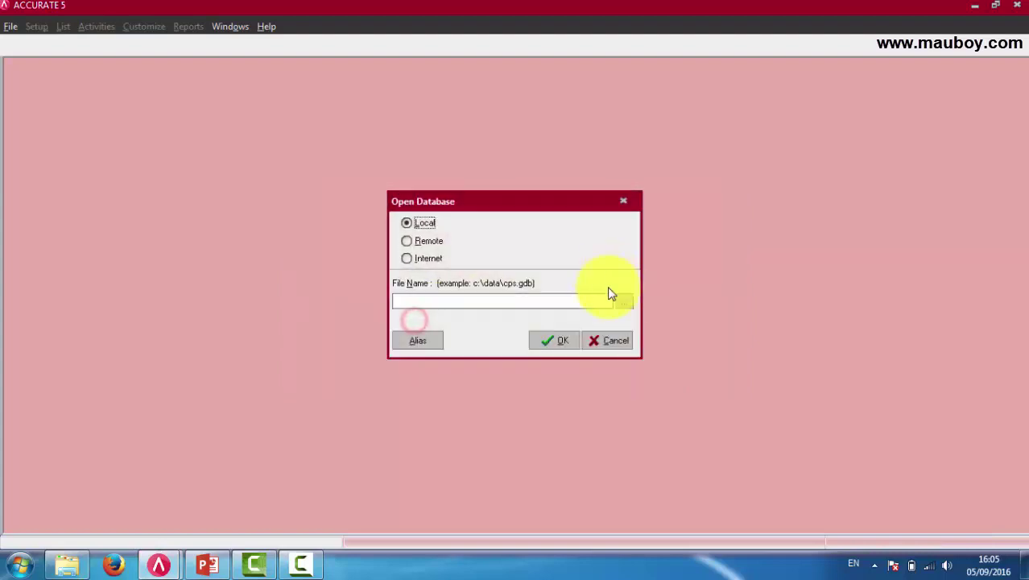
left_click(626, 303)
left_click(341, 196)
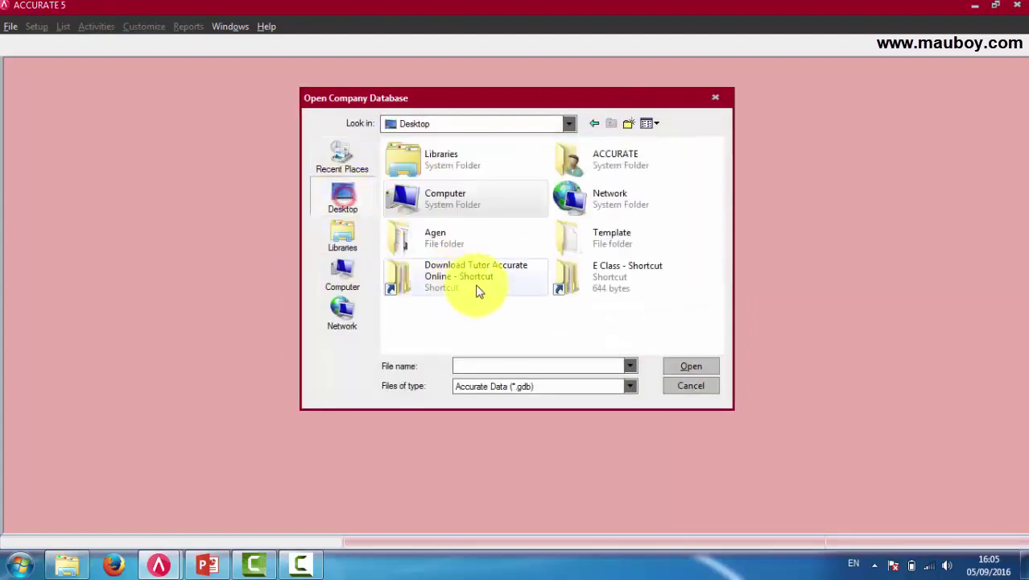
double_click(449, 242)
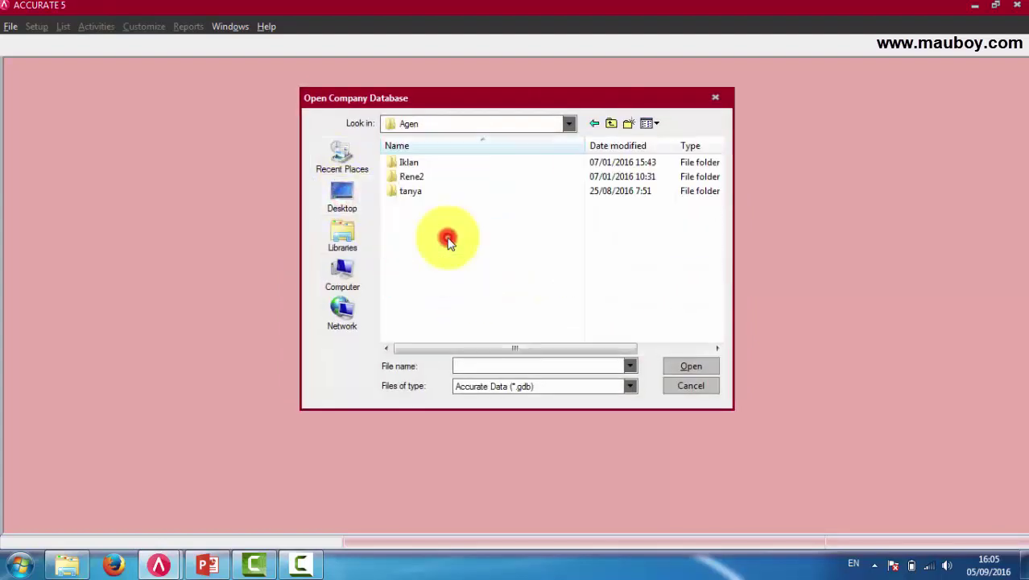
left_click(597, 125)
double_click(627, 265)
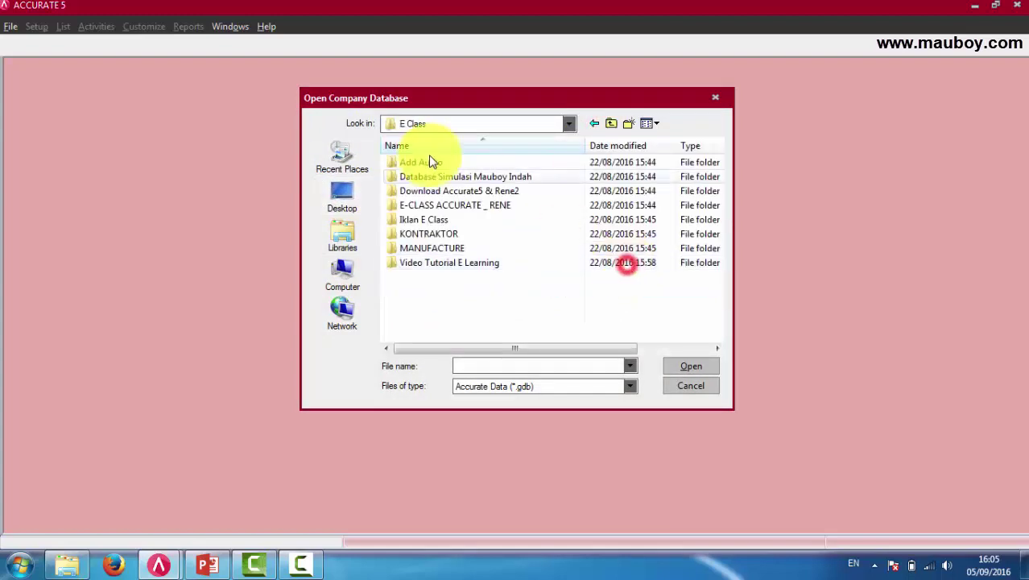
double_click(432, 175)
double_click(425, 161)
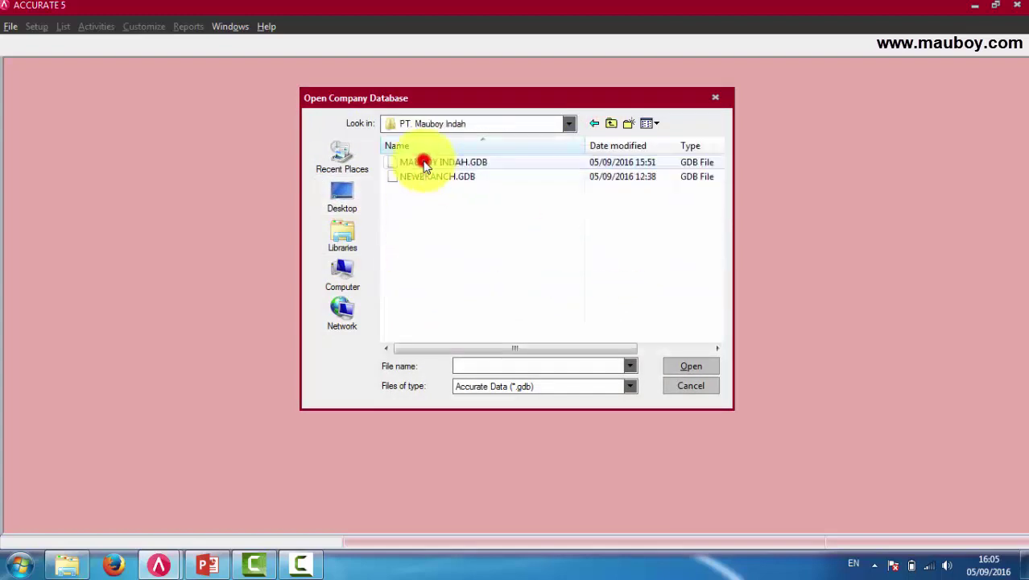
double_click(424, 162)
left_click(543, 342)
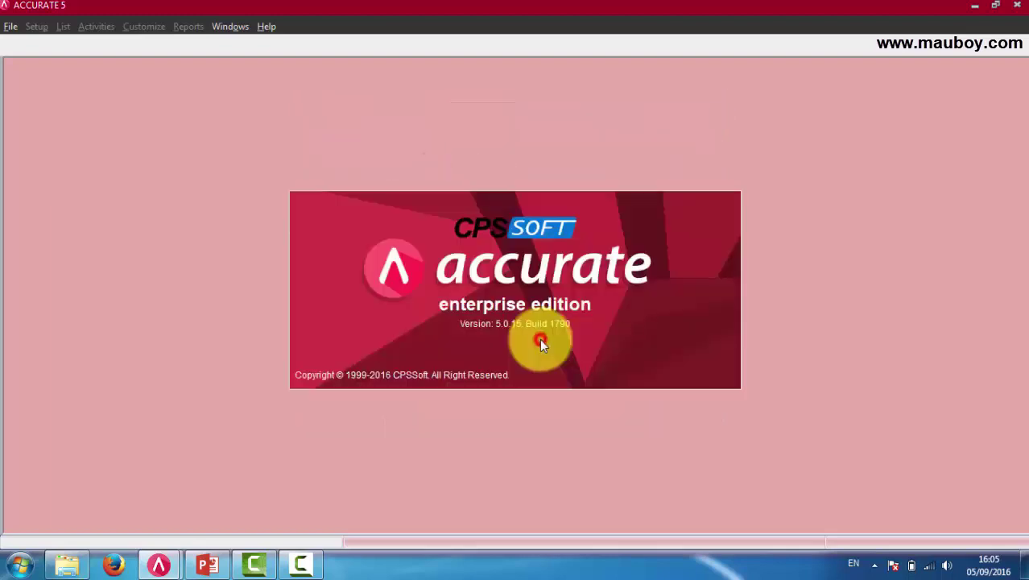
Replace the User ID with PURCHASE 1 and log in, retrying after the first attempt fails.
left_click(539, 265)
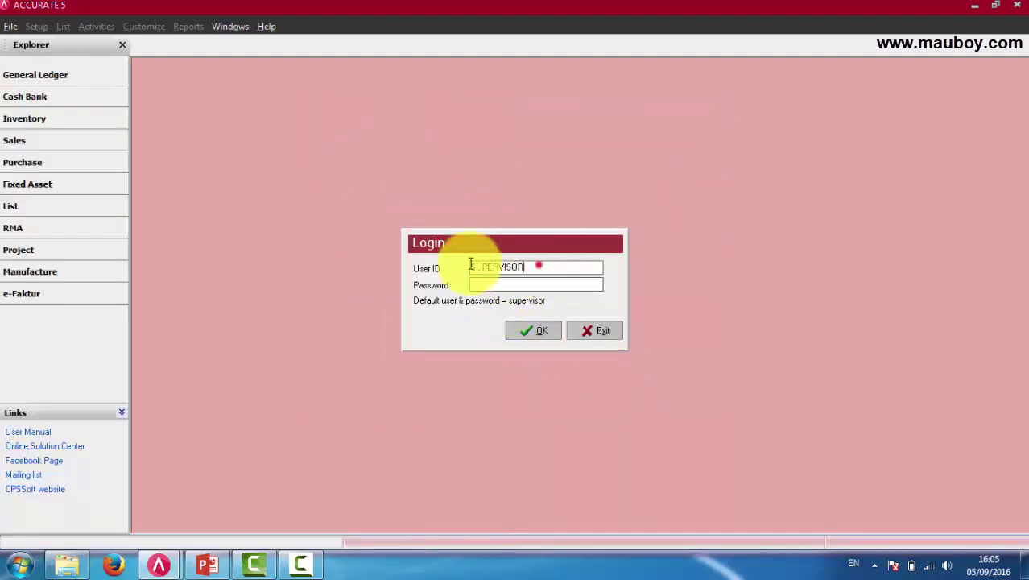
left_click_drag(471, 265, 370, 262)
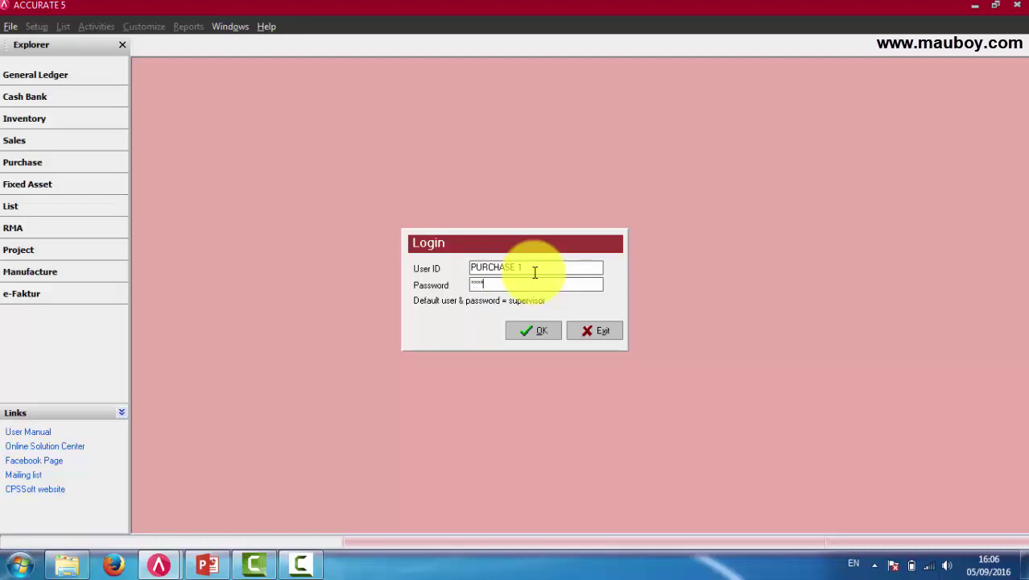
key("Return")
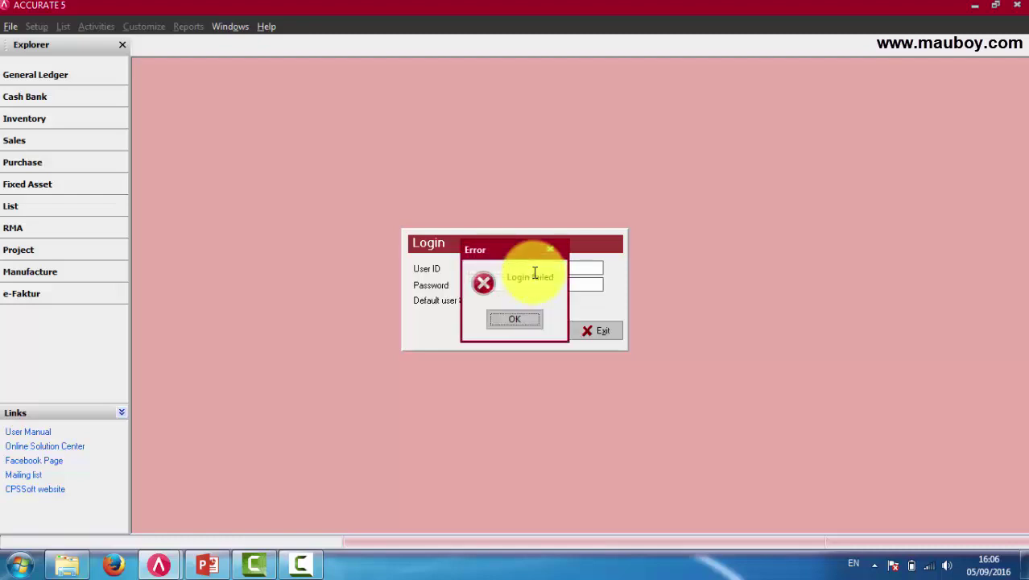
key("Return")
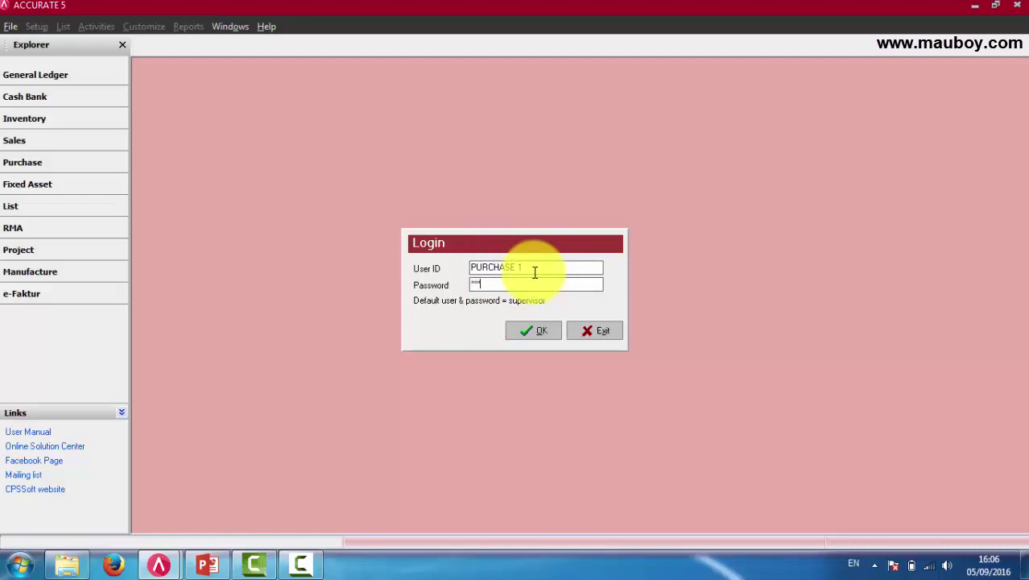
key("Return")
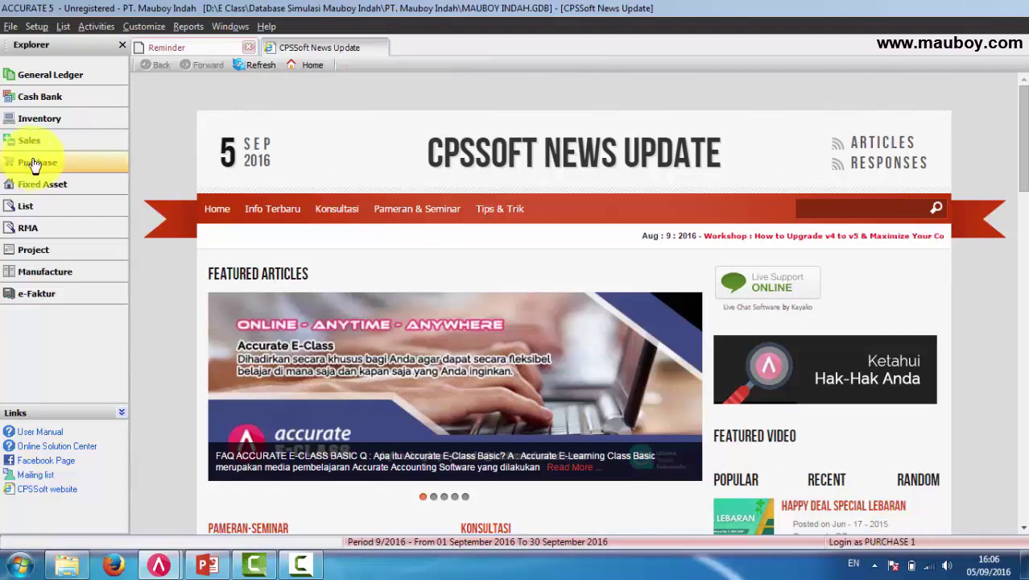
Check PURCHASE 1's access to the Sales, Inventory, Cash Bank and General Ledger overviews.
left_click(31, 143)
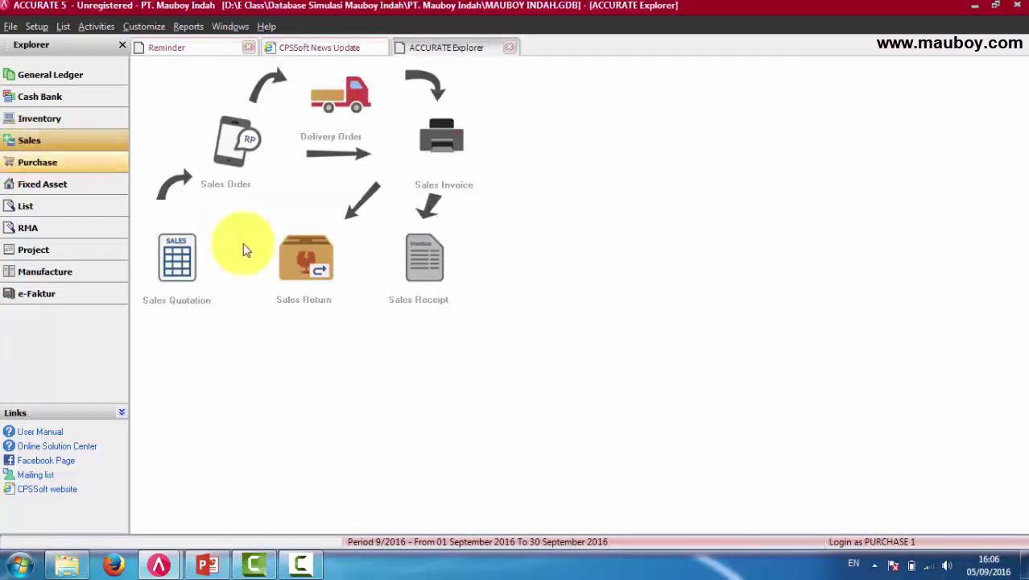
left_click(419, 153)
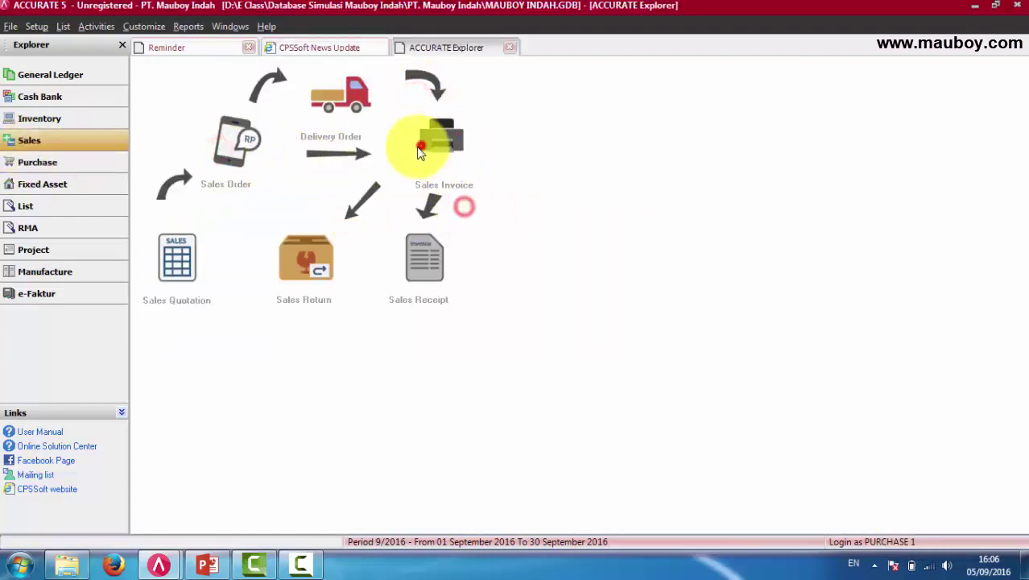
left_click(50, 117)
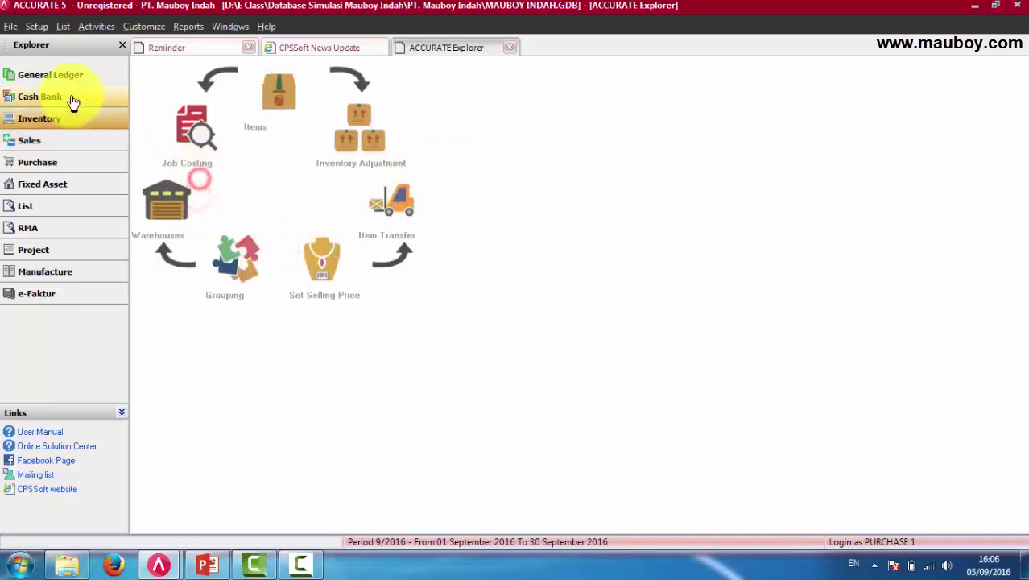
left_click(71, 98)
left_click(54, 72)
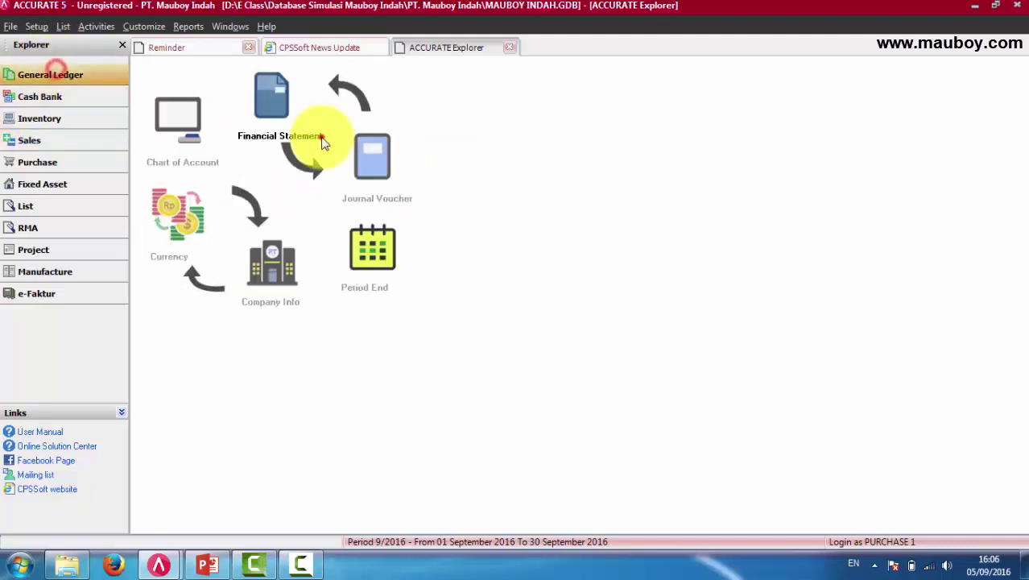
Confirm the Balance Sheet (Standard) report is denied, then view the List, Fixed Asset and Purchase overviews.
left_click(322, 142)
double_click(435, 107)
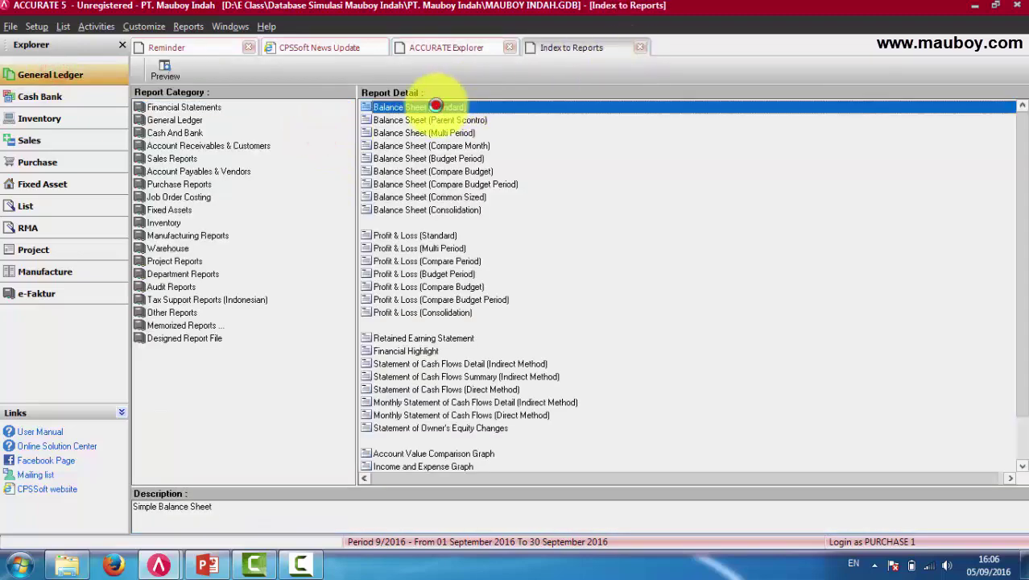
left_click(623, 339)
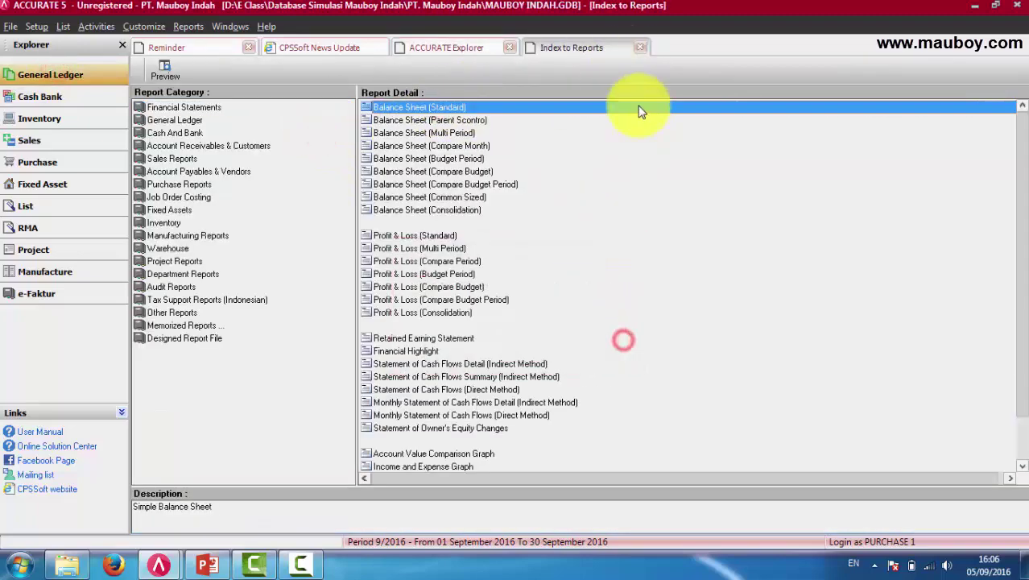
left_click(641, 47)
left_click(46, 208)
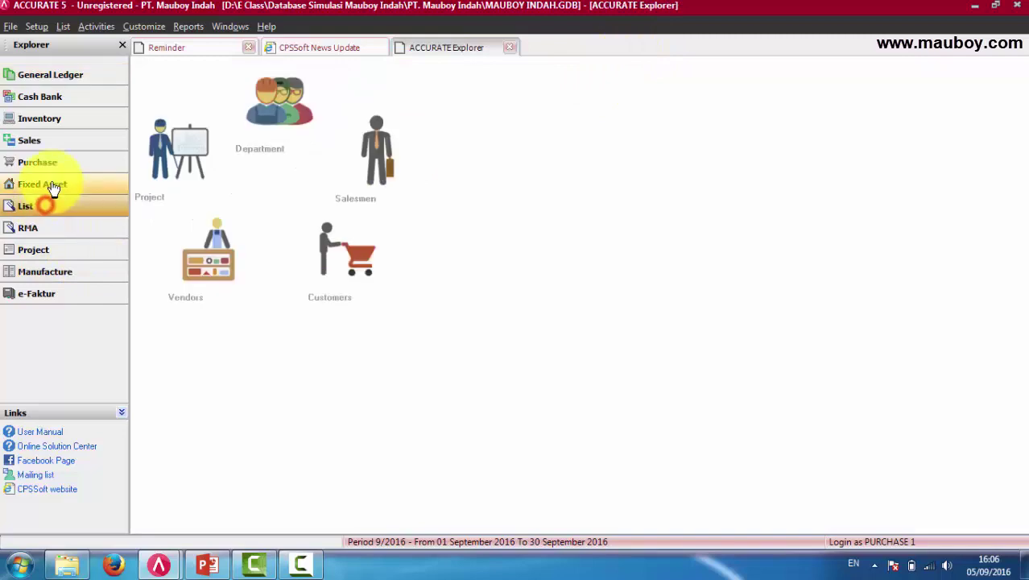
left_click(45, 184)
left_click(36, 162)
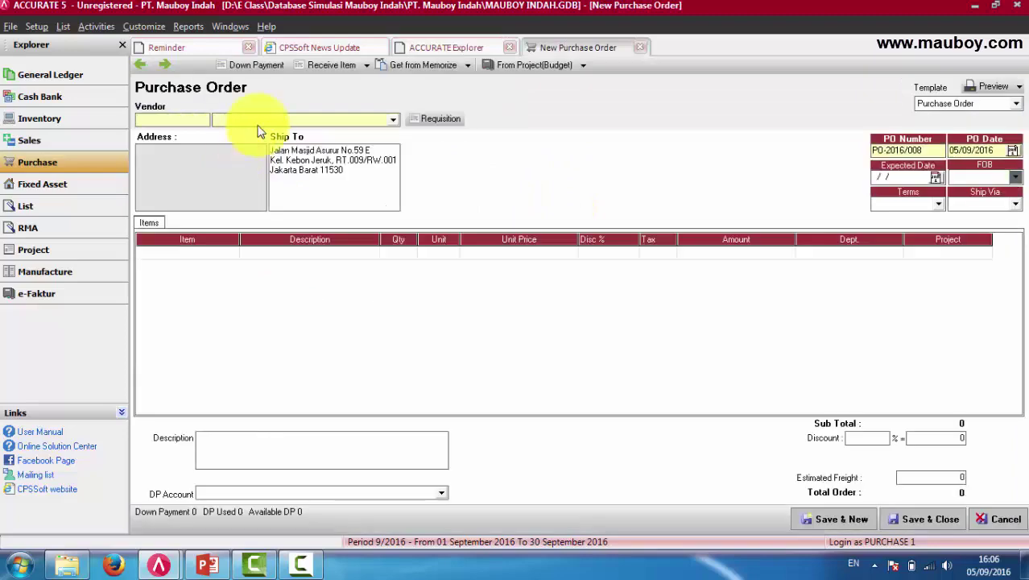
Choose vendor ABADI JAYA, BENGKEL and add the AC-Sharp item to the purchase order.
left_click(258, 120)
left_click(246, 141)
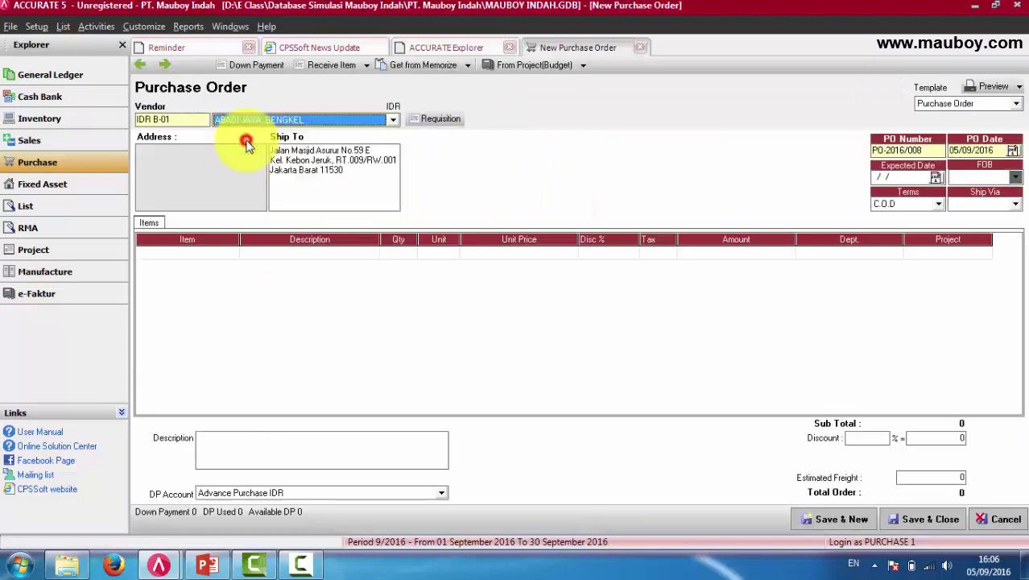
left_click(235, 255)
left_click(475, 268)
double_click(475, 268)
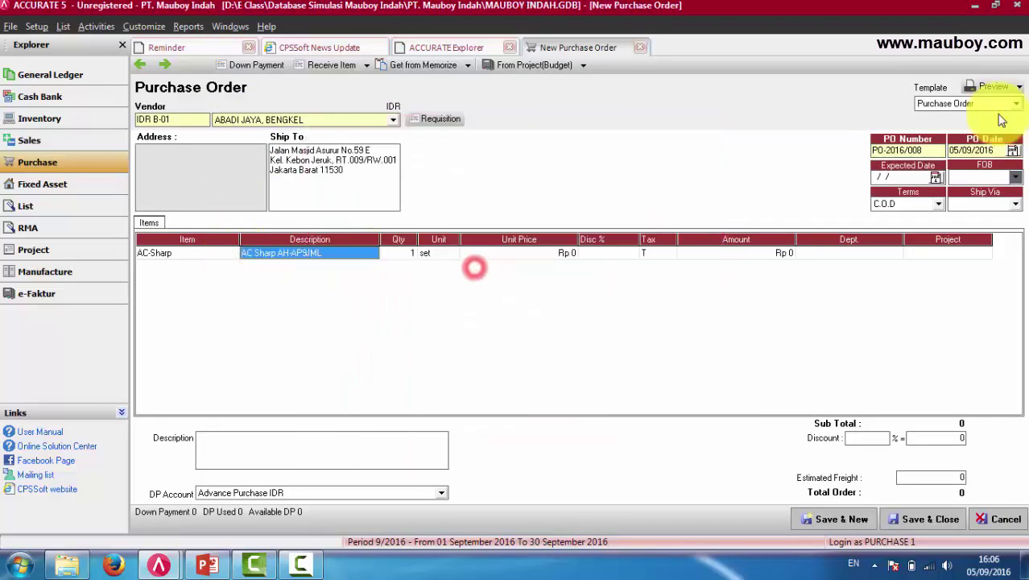
Set the PO date and a 1.000.000 unit price for AC-Sharp, then pick the other ACCURATE session.
left_click(978, 150)
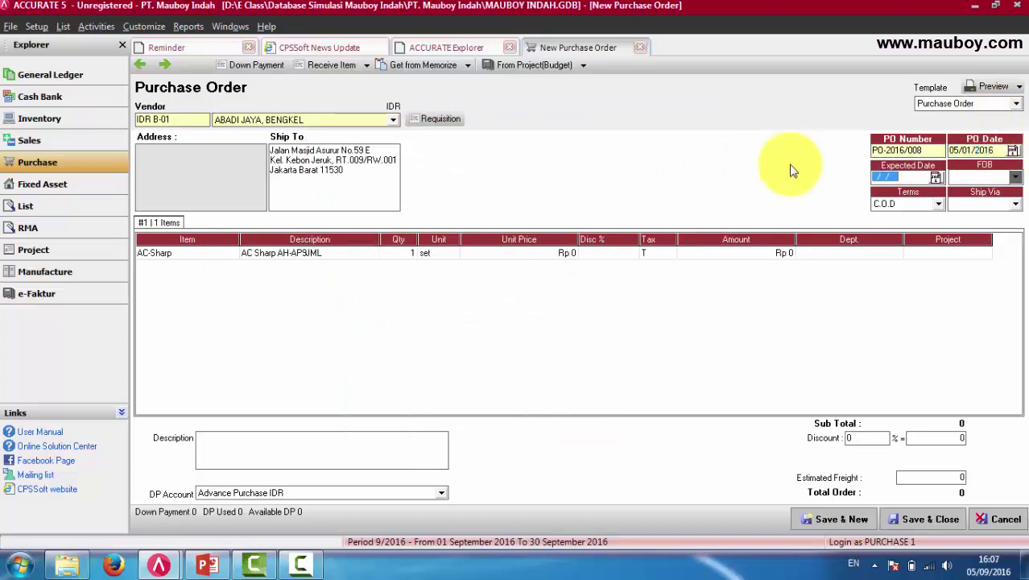
left_click(515, 256)
type("1")
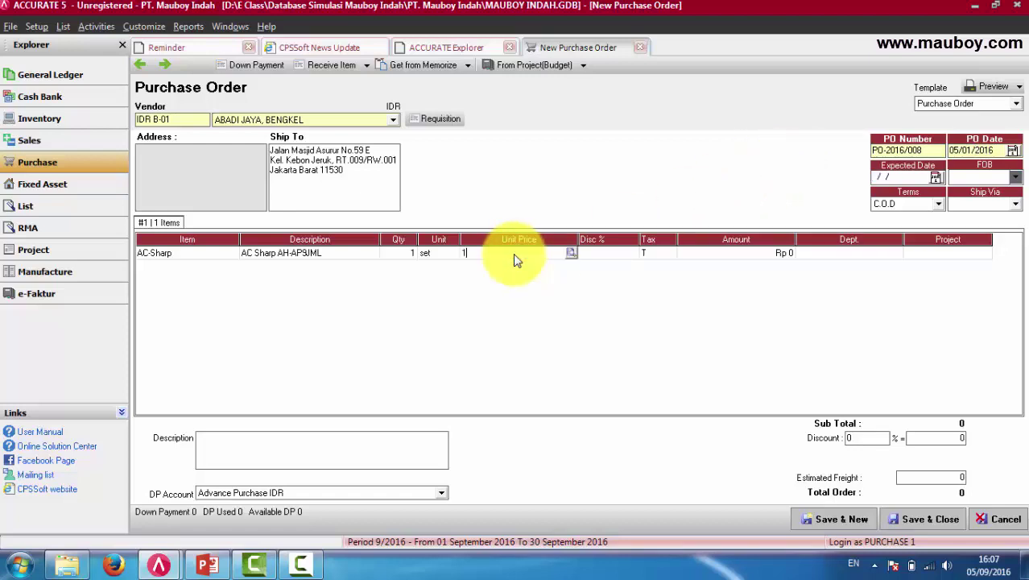
type(".000.000")
key("Tab")
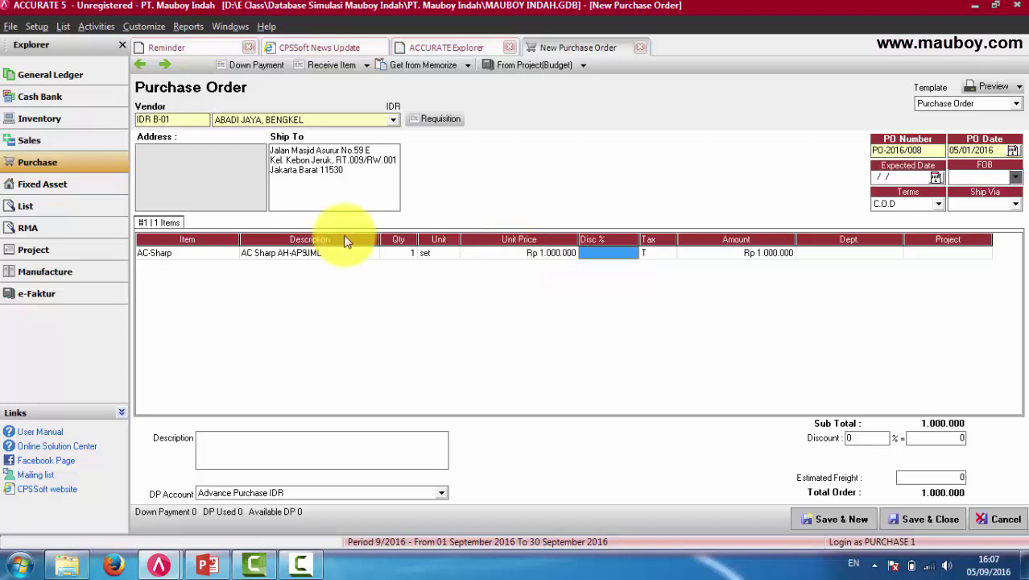
left_click(169, 563)
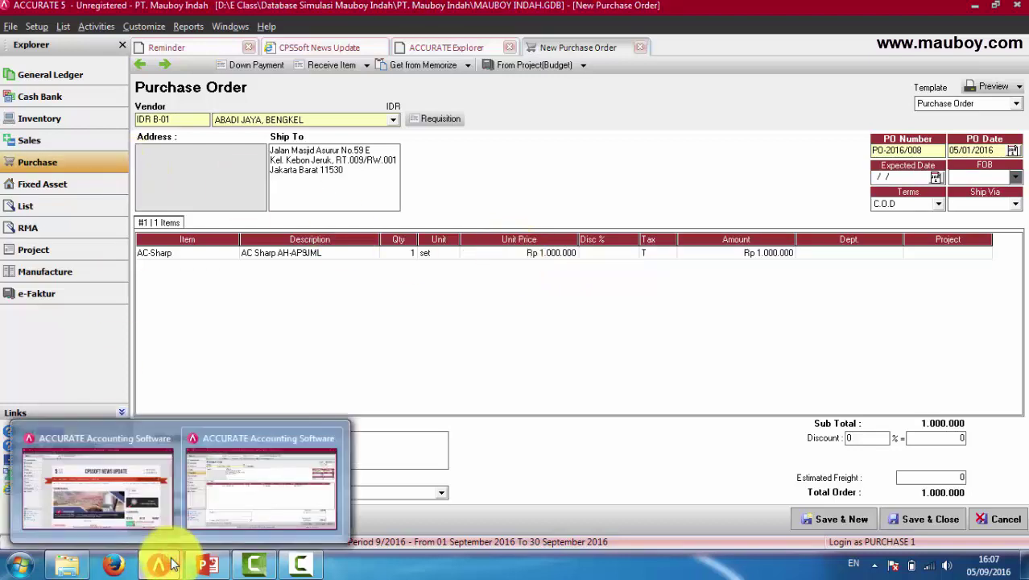
In the supervisor session, review the Purchase privileges in User Profile, then return to PURCHASE 1's order.
left_click(126, 489)
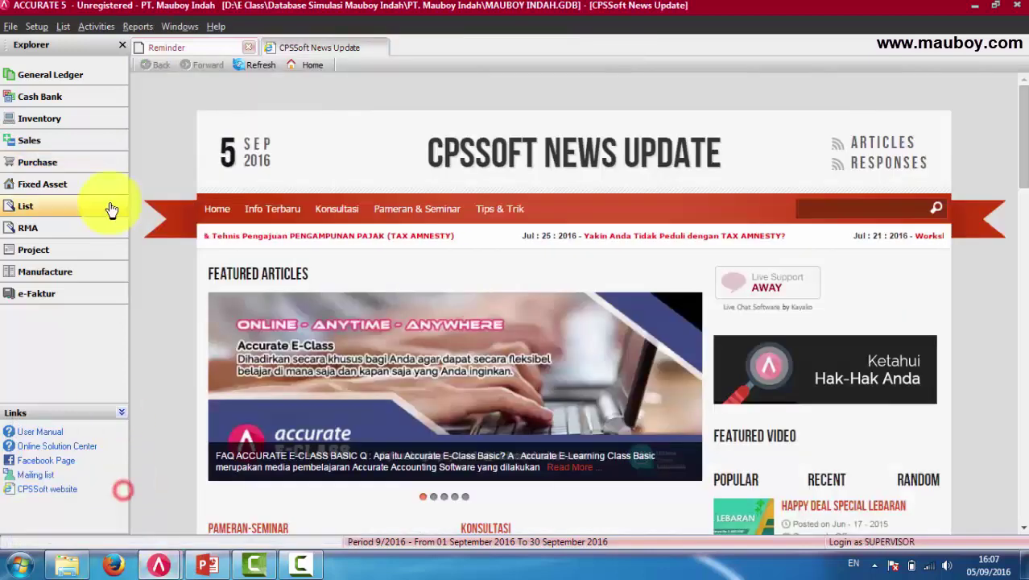
left_click(38, 27)
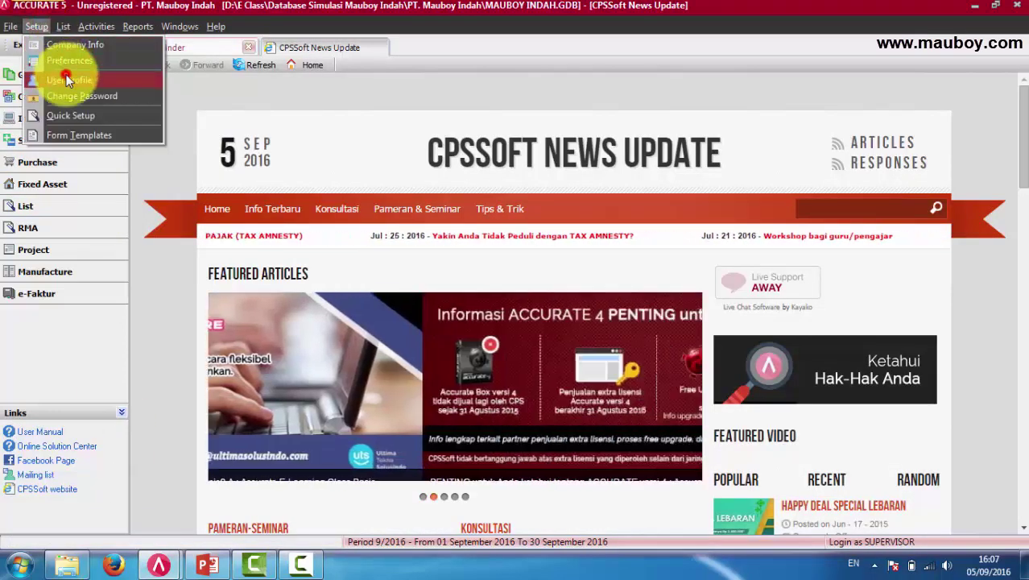
left_click(64, 76)
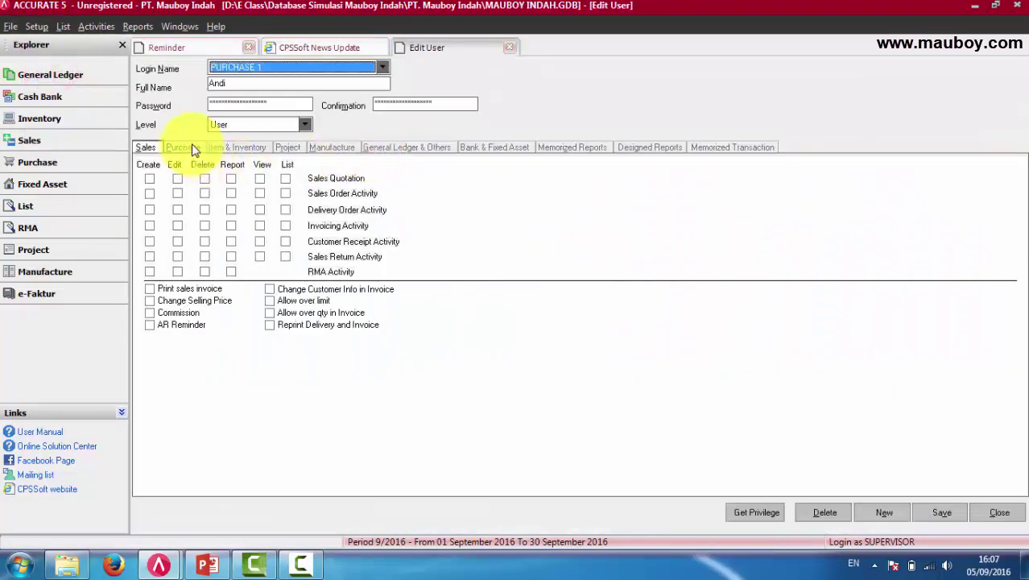
left_click(192, 149)
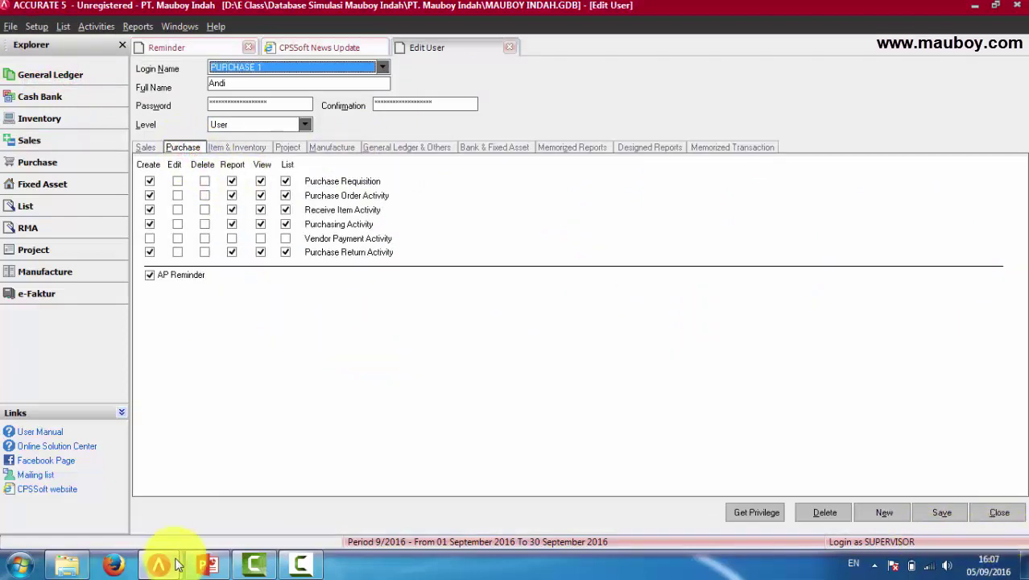
mouse_move(157, 564)
left_click(259, 484)
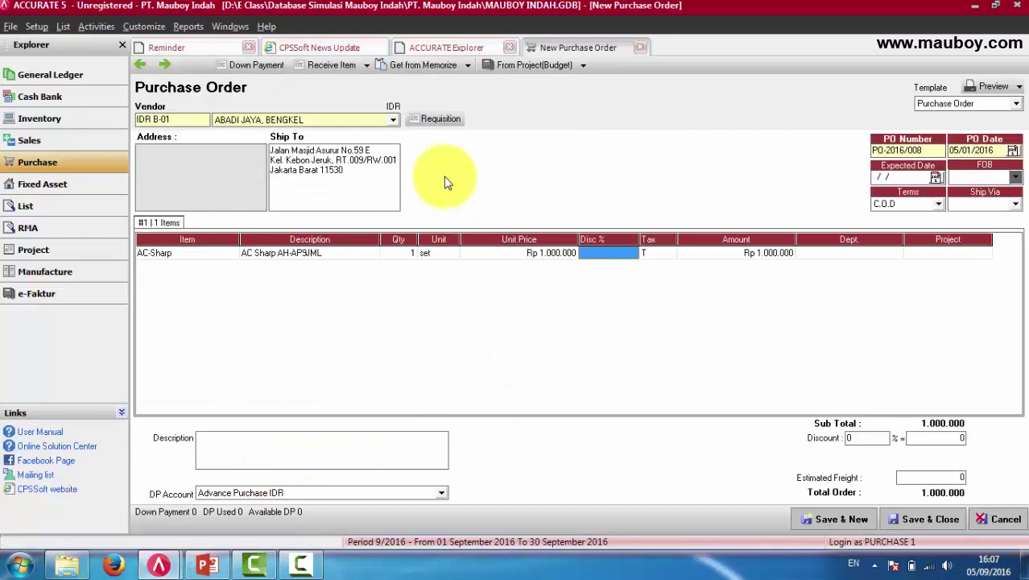
Save and preview purchase order PO-2016/008, then close the preview.
left_click(527, 253)
left_click(321, 254)
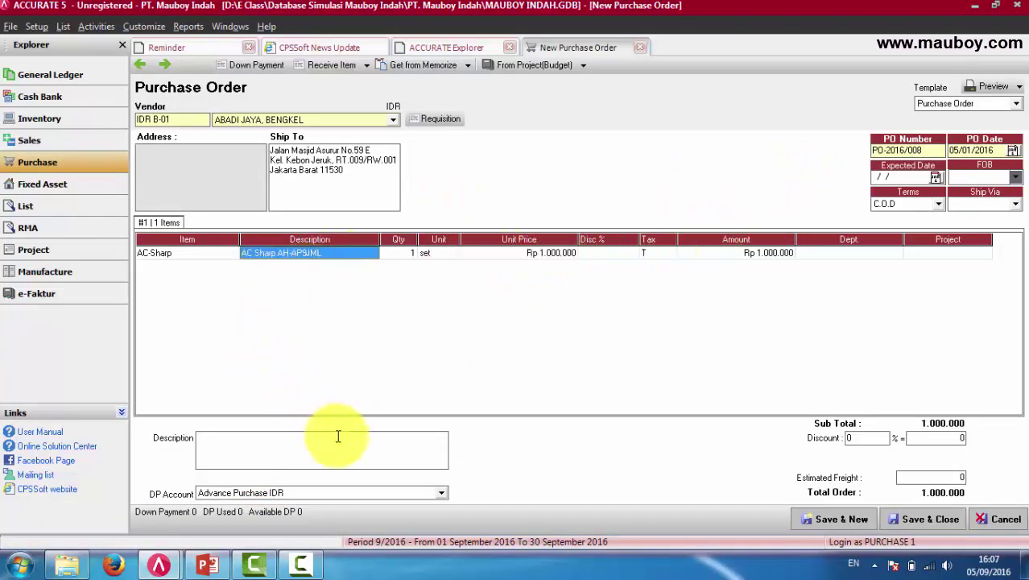
left_click(995, 86)
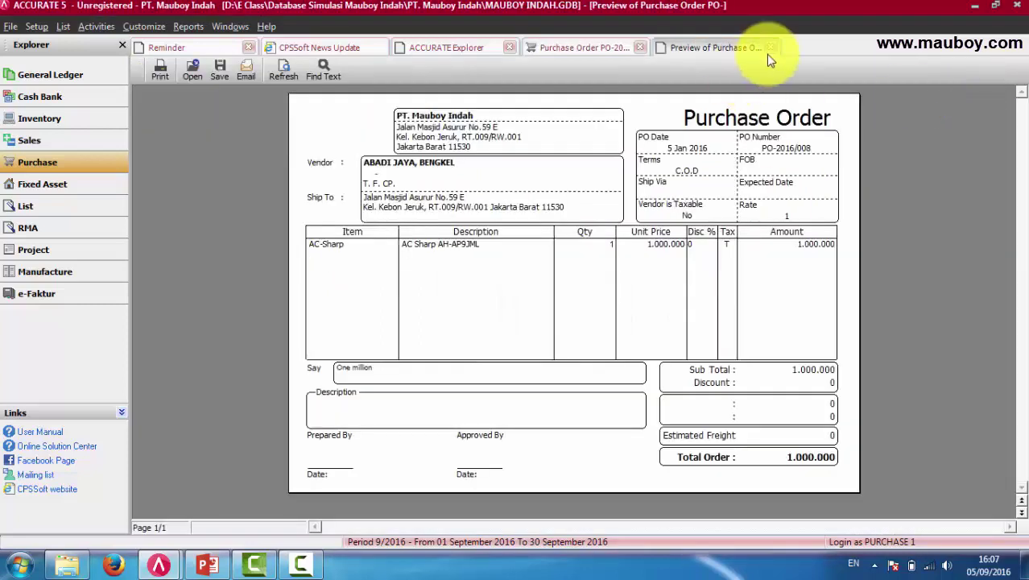
left_click(770, 48)
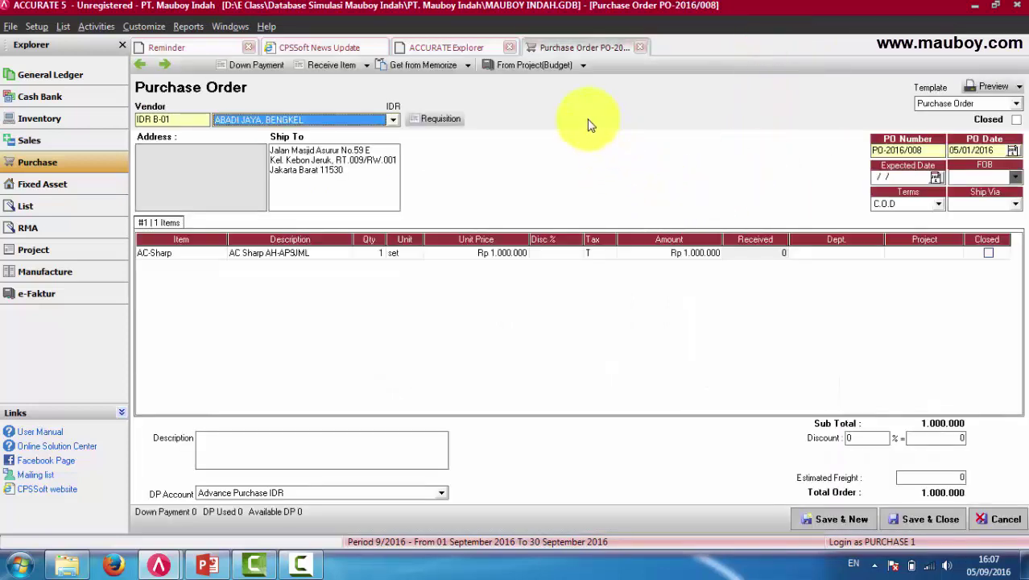
Confirm the AC-Sharp quantity and unit price are refused for editing, then save and close the order.
left_click(380, 255)
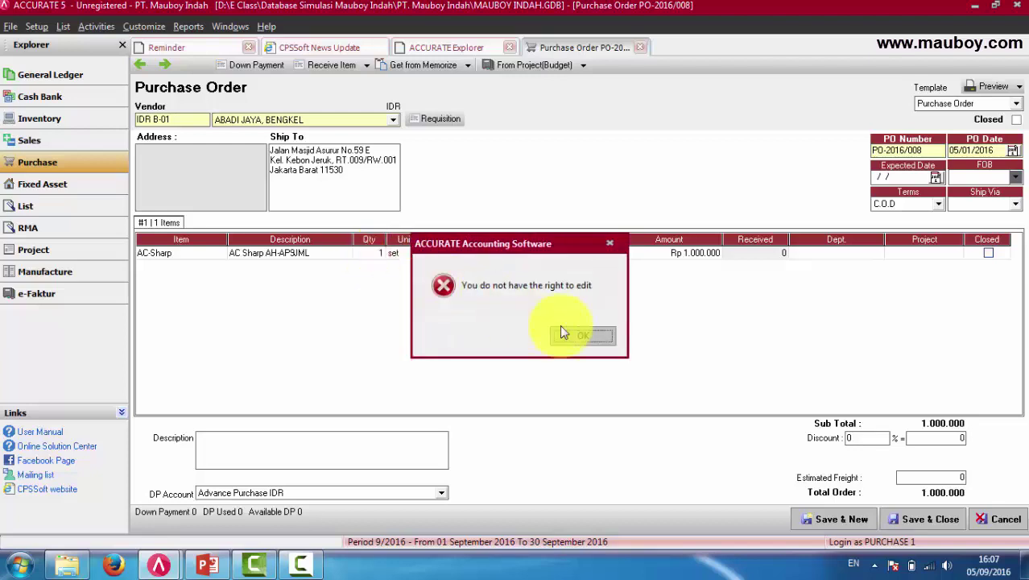
left_click(585, 334)
left_click(376, 253)
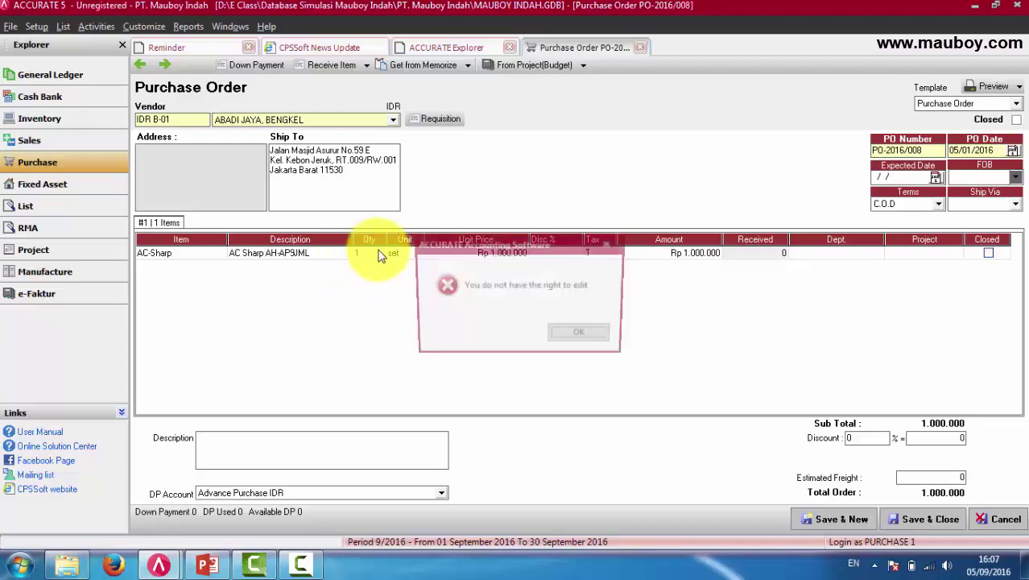
left_click(585, 330)
left_click(517, 258)
left_click(585, 337)
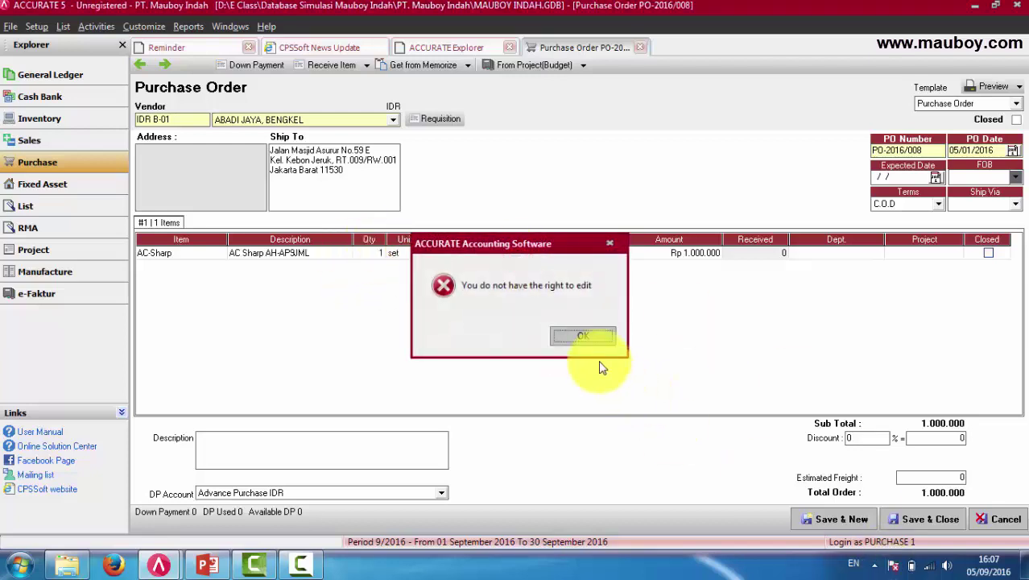
left_click(917, 518)
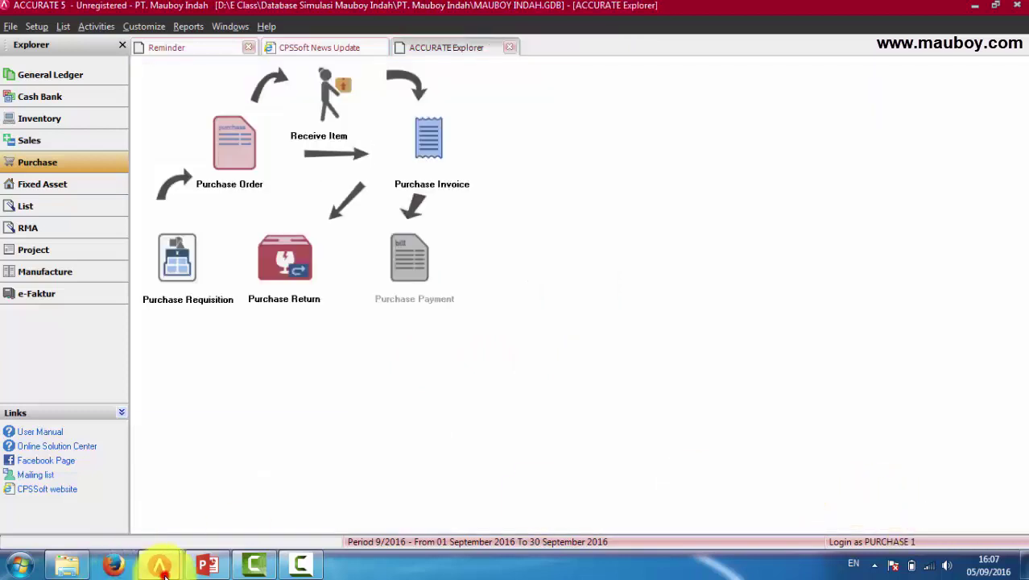
As supervisor, load PO-2016/008, change the AC-Sharp quantity to 2, and close the order.
mouse_move(158, 563)
left_click(115, 515)
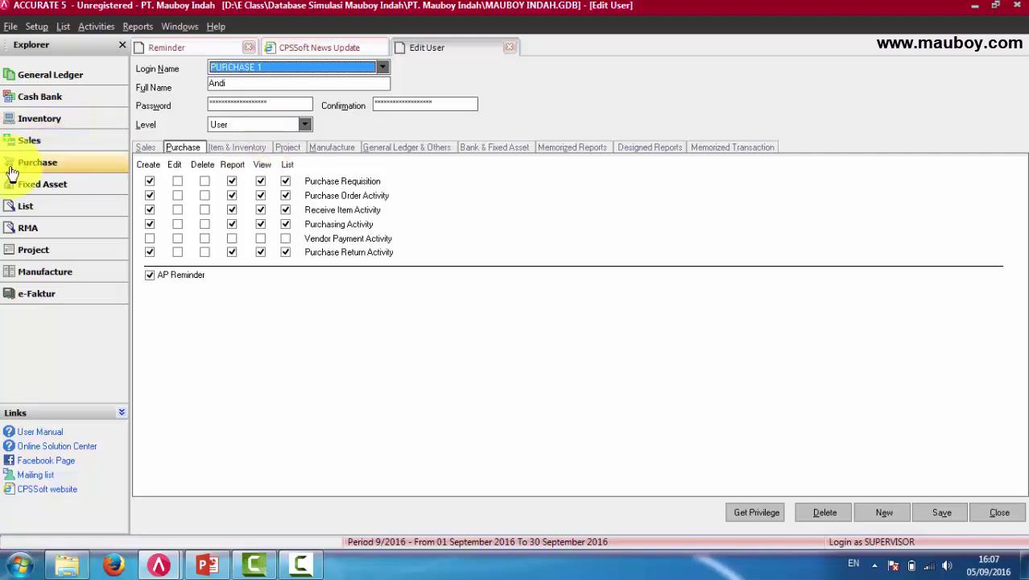
left_click(46, 166)
left_click(227, 155)
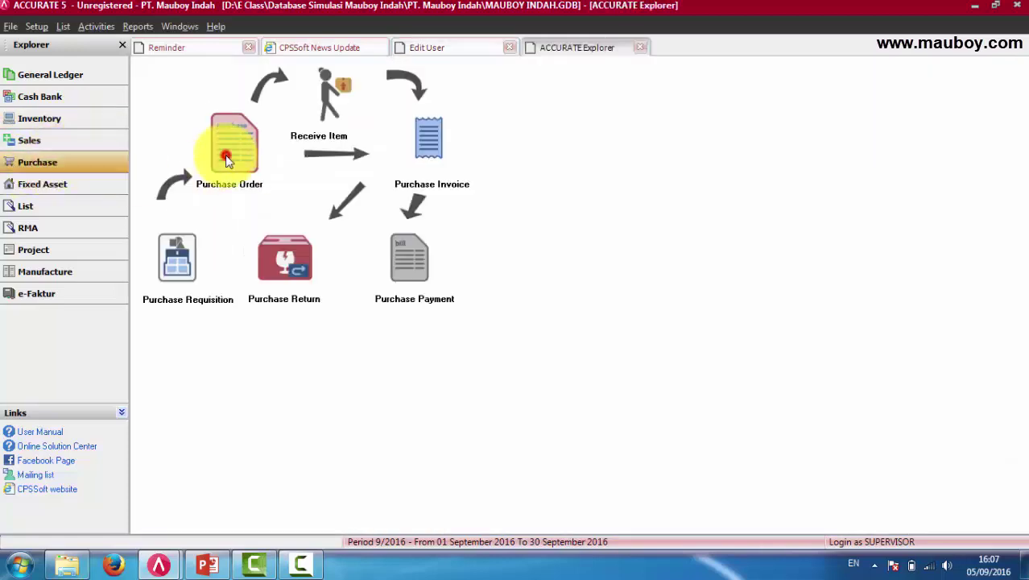
left_click(143, 65)
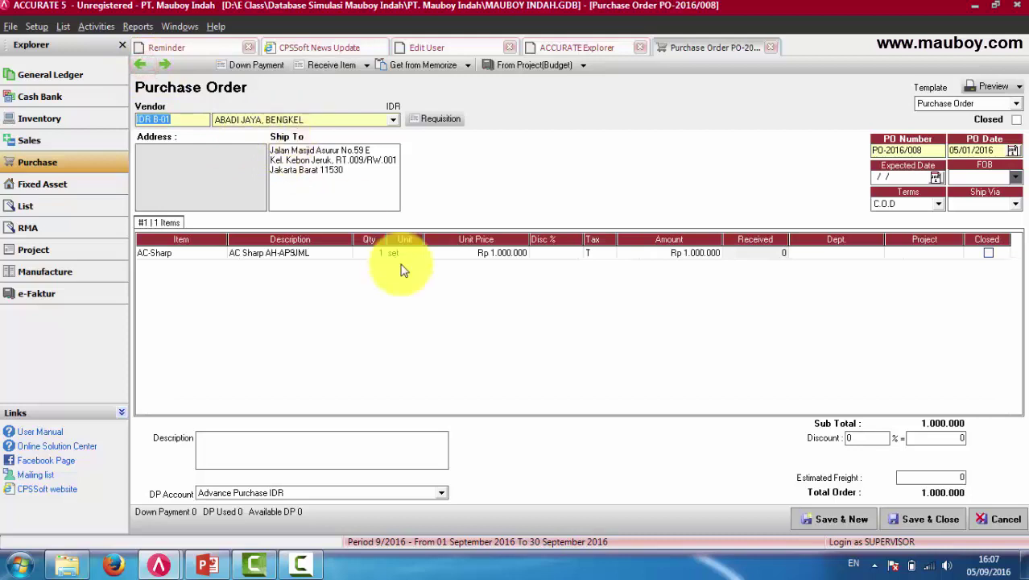
type("2")
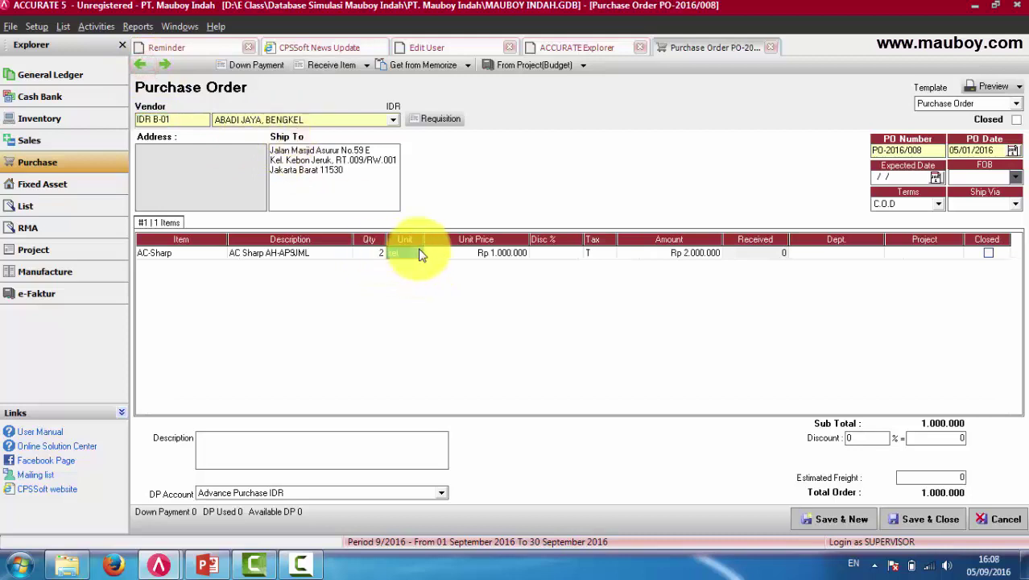
left_click(925, 519)
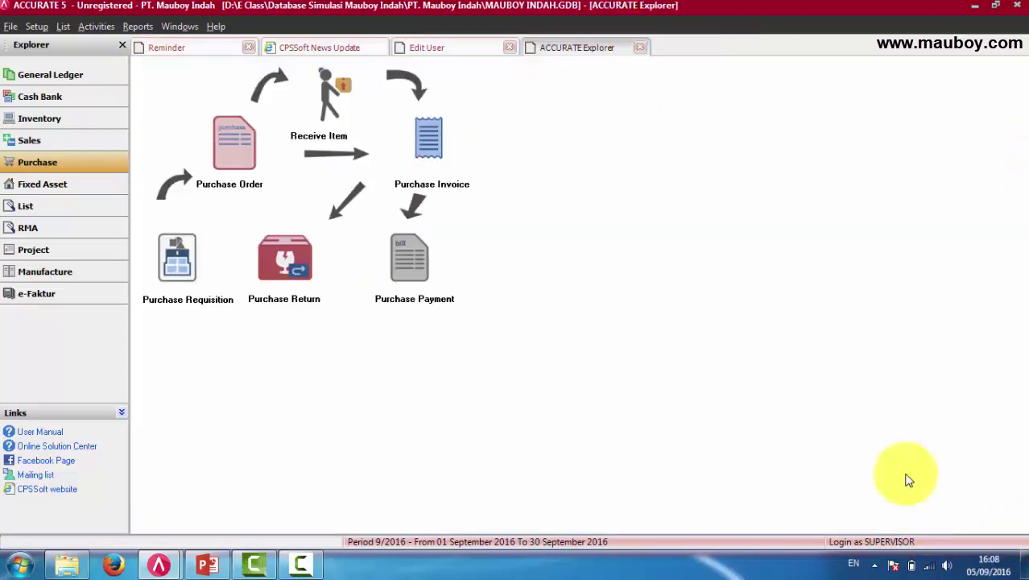
As PURCHASE 1, reload PO-2016/008 showing quantity 2, confirm the quantity edit is refused, and close it.
mouse_move(159, 565)
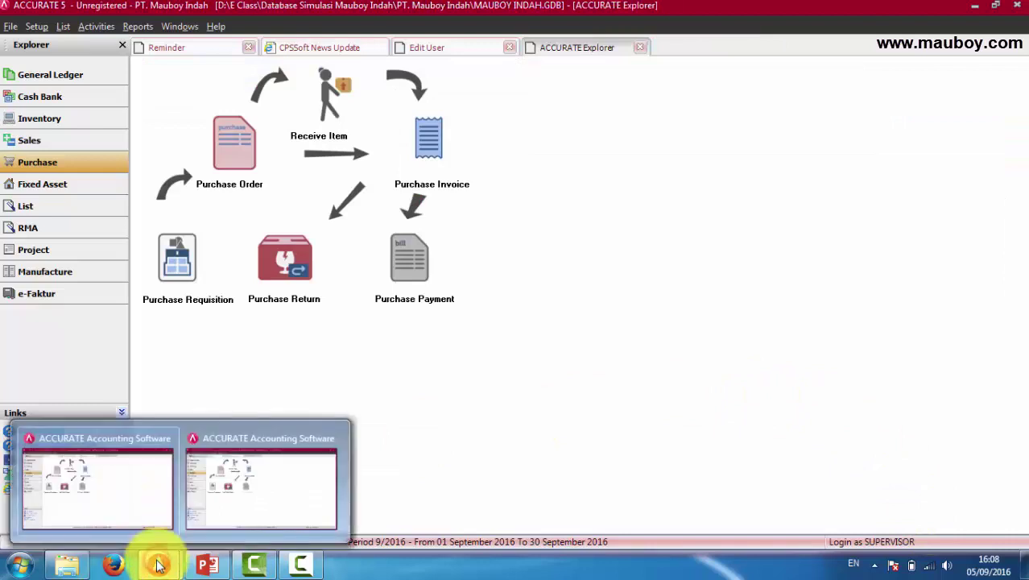
left_click(271, 484)
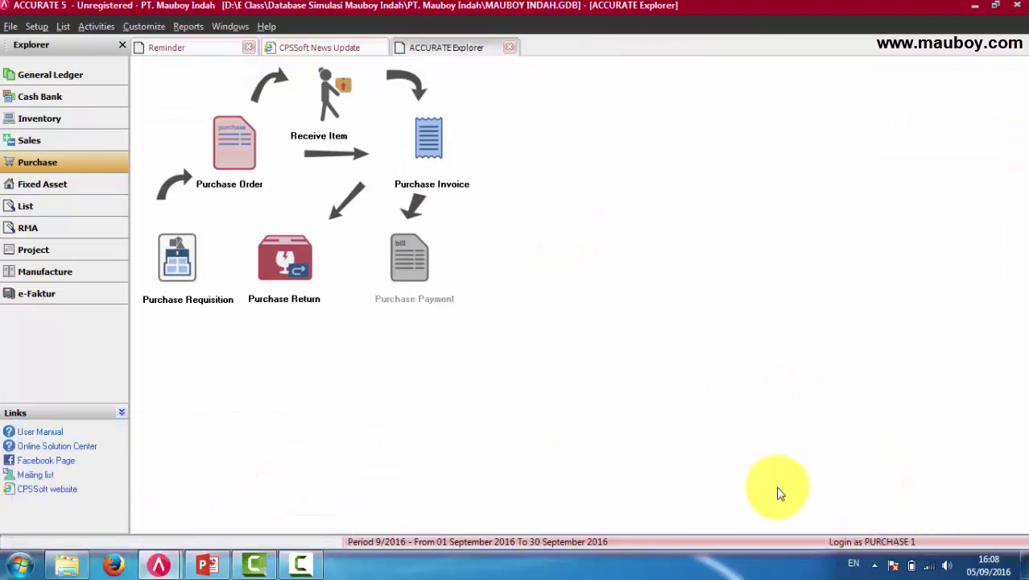
left_click(238, 160)
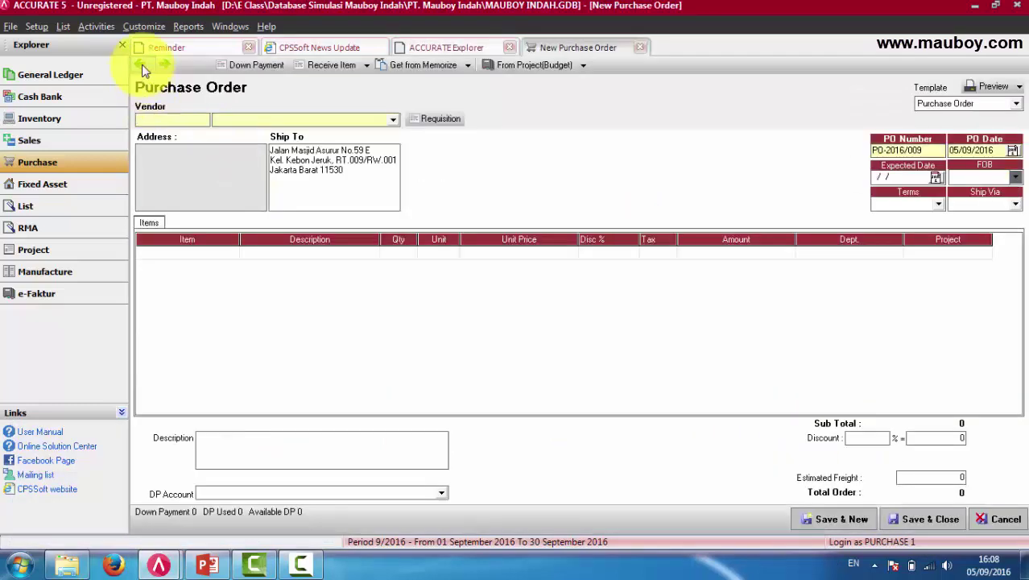
left_click(141, 64)
left_click(375, 253)
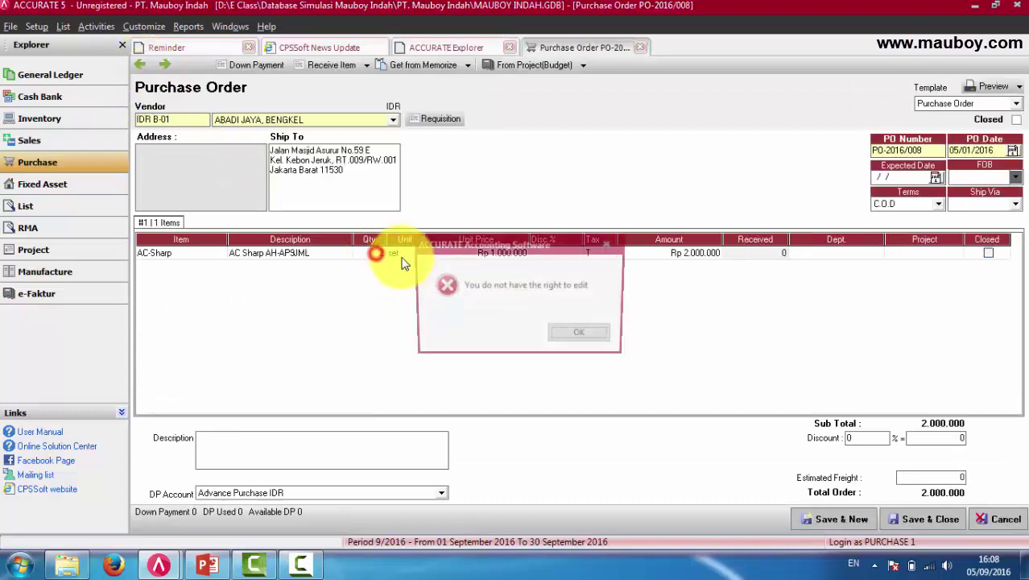
left_click(589, 333)
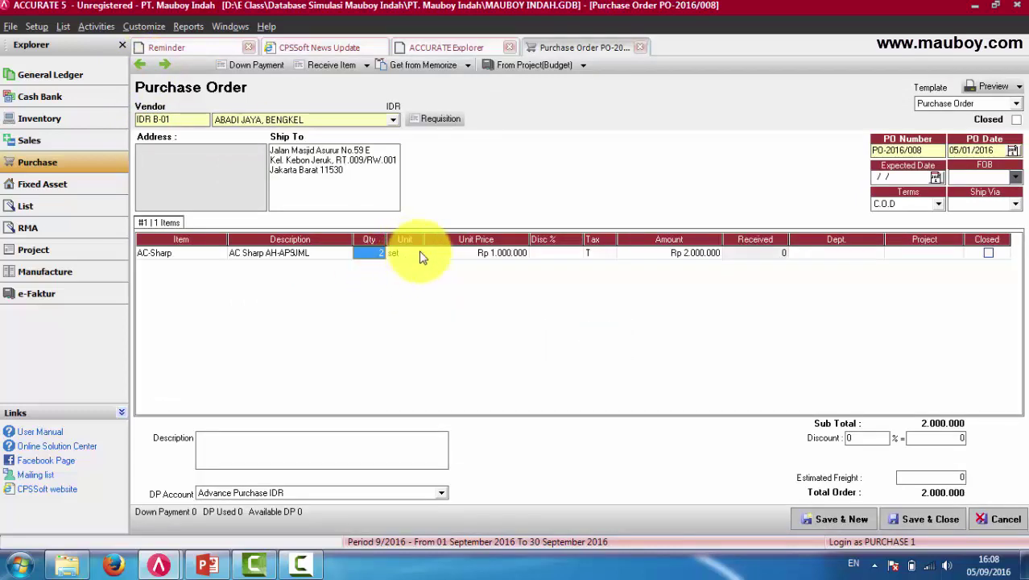
left_click(641, 48)
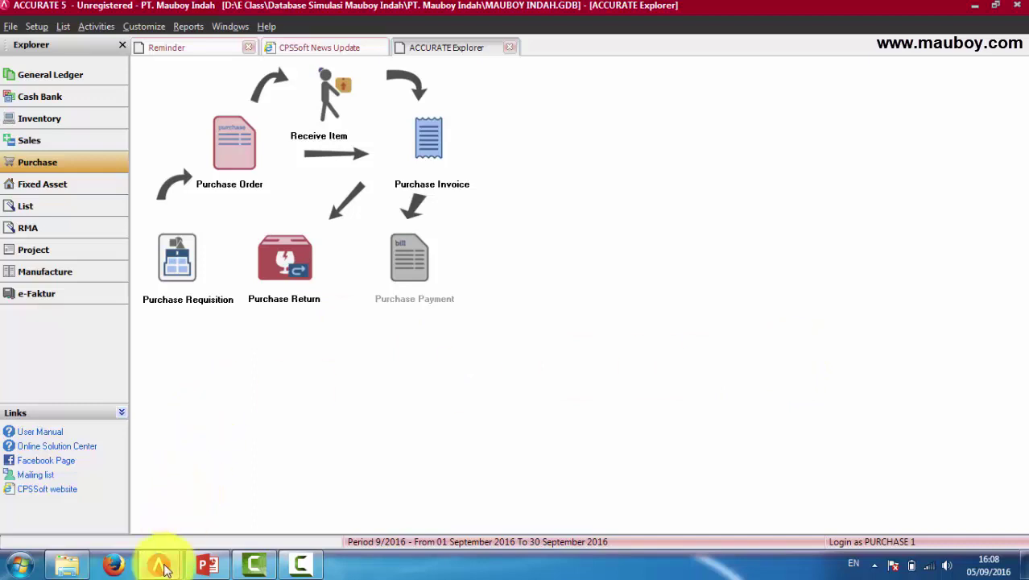
mouse_move(163, 568)
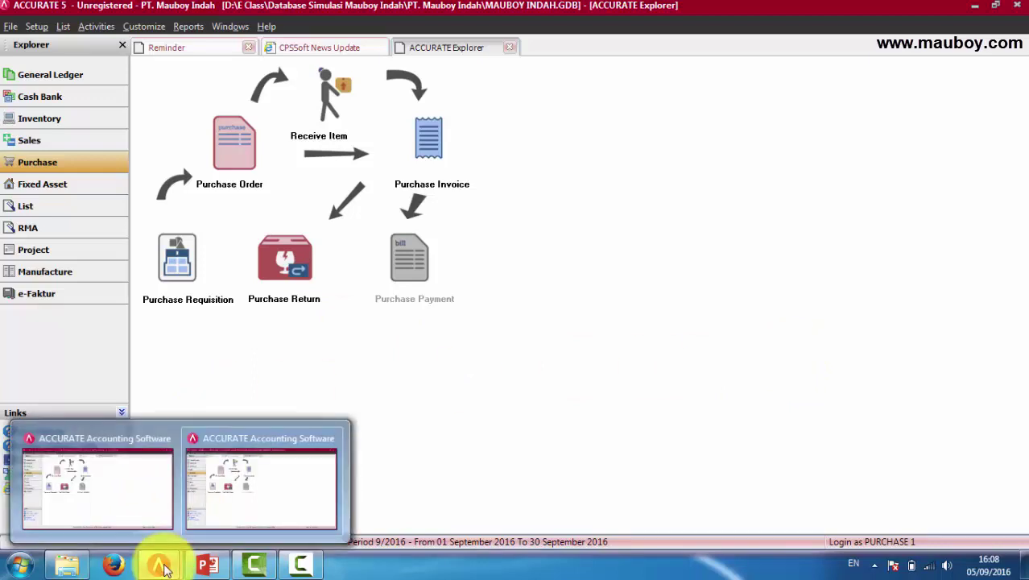
Open the Purchase Orders list with the Filter by Date option turned off.
left_click(589, 306)
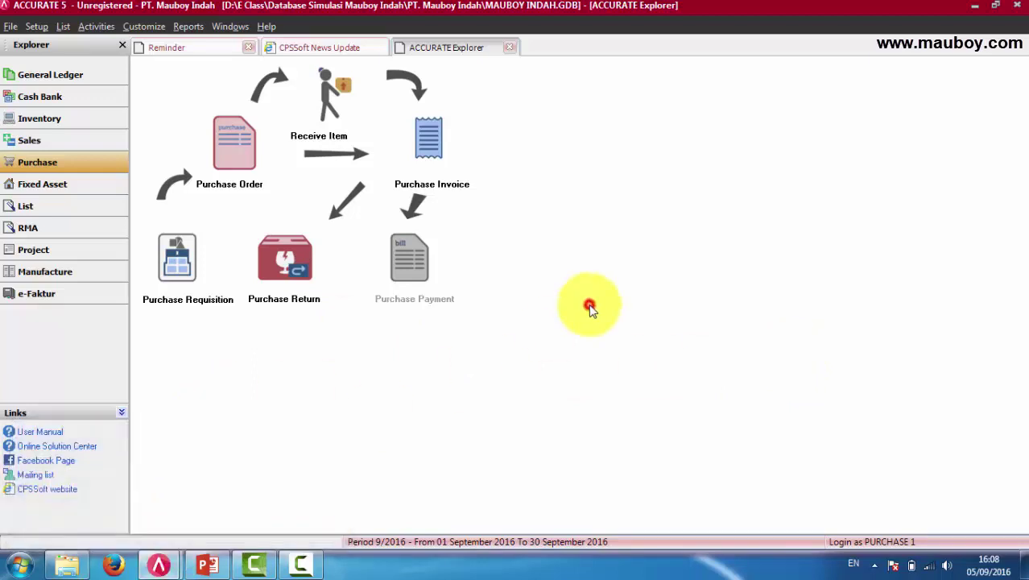
left_click(63, 26)
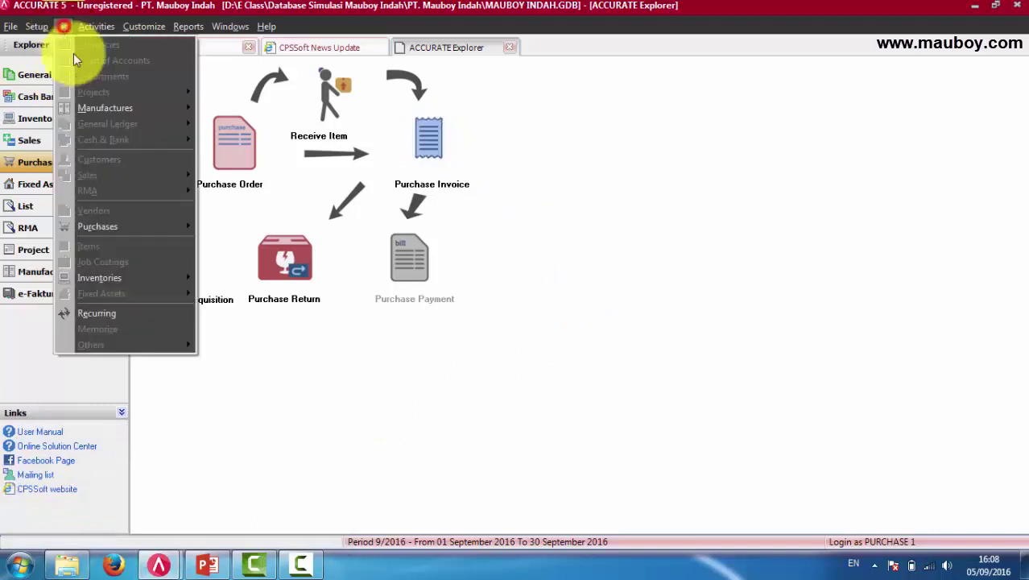
mouse_move(119, 227)
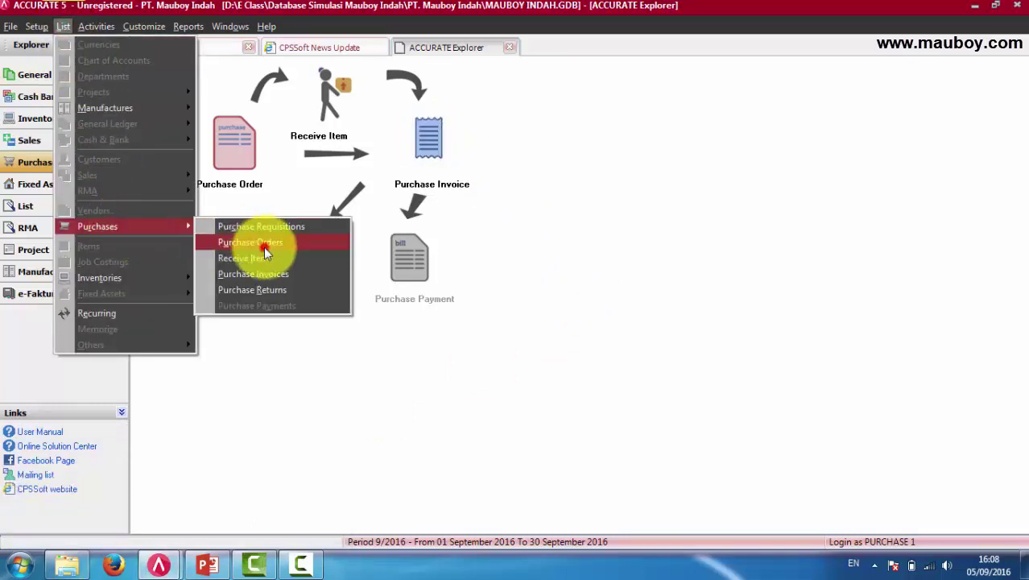
left_click(262, 244)
left_click(139, 208)
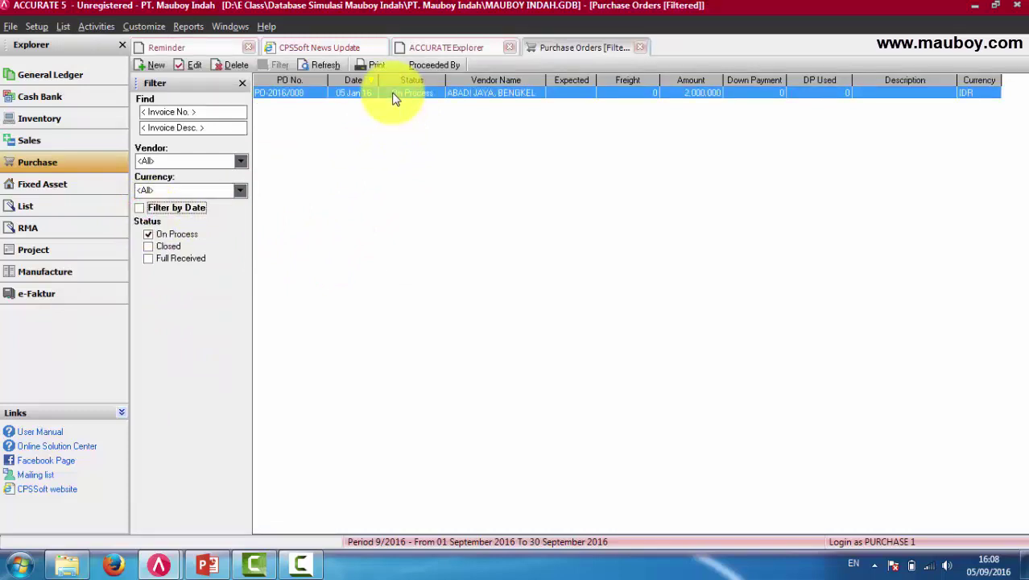
Try deleting PO-2016/008, acknowledge the no-rights error, and close the list and workflow screens.
left_click(226, 64)
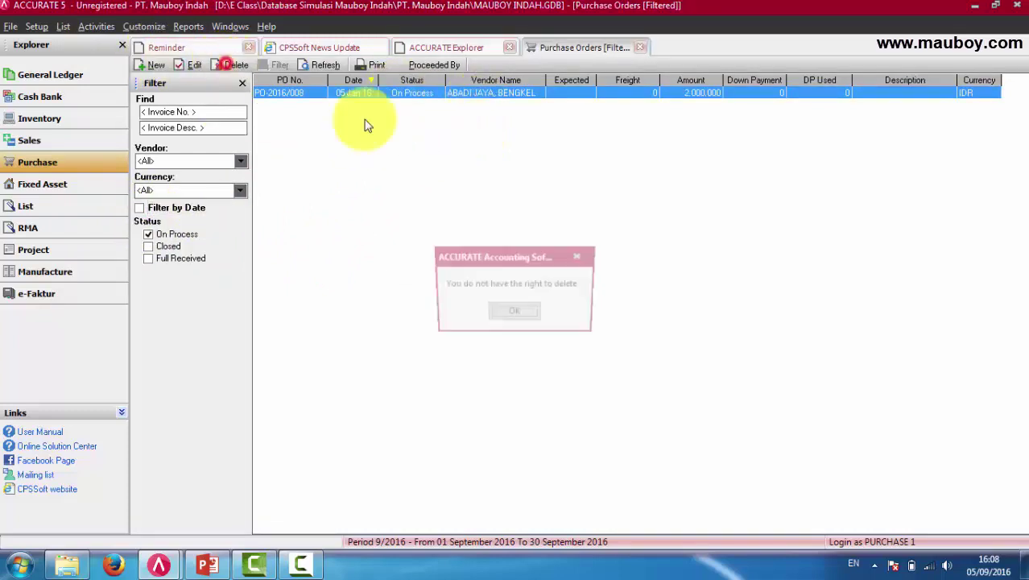
left_click(515, 314)
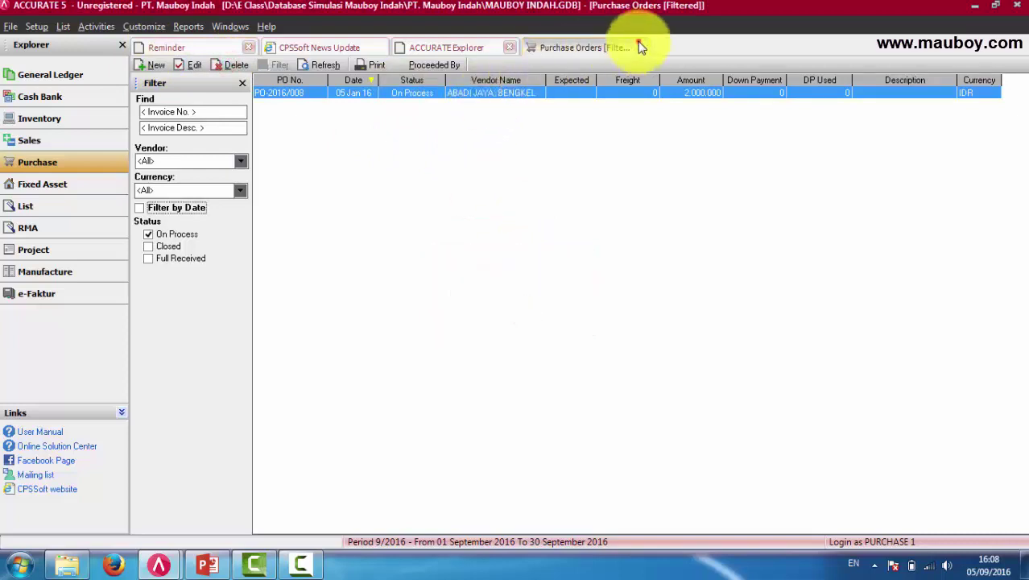
left_click(640, 47)
left_click(510, 48)
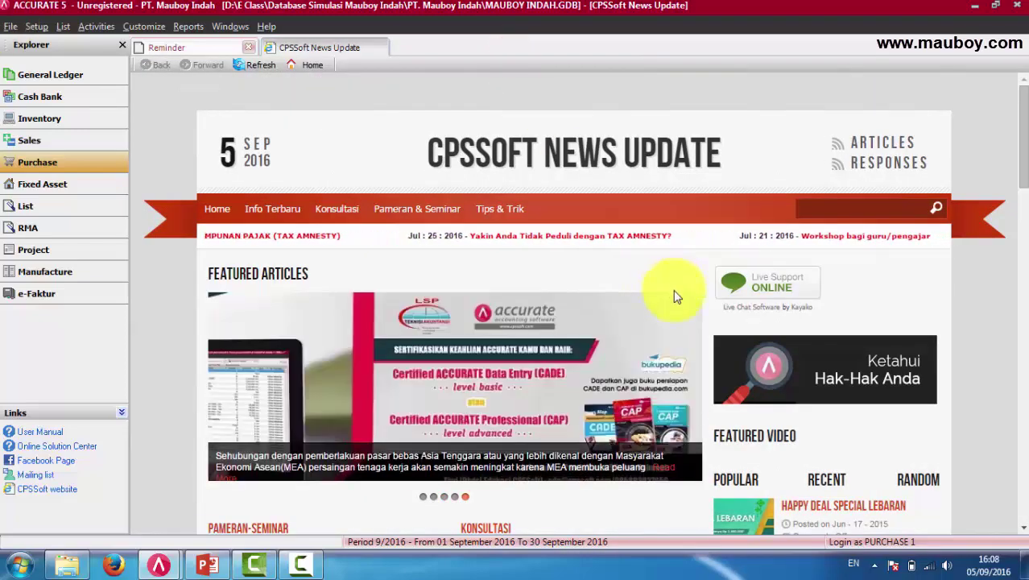
Exit PURCHASE 1's session, confirm closing the data, and relaunch ACCURATE 5 Enterprise from the taskbar.
left_click(8, 27)
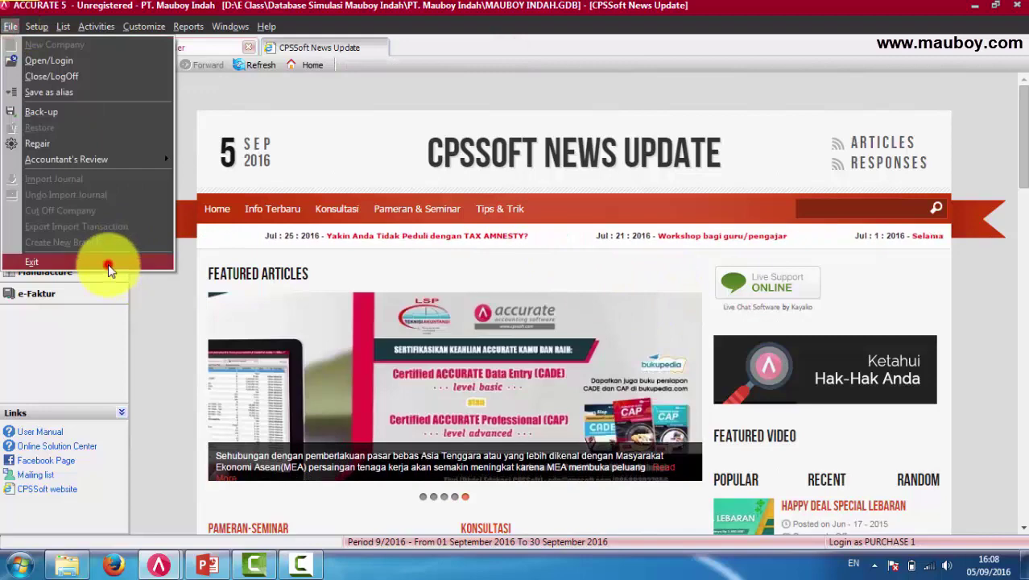
left_click(36, 265)
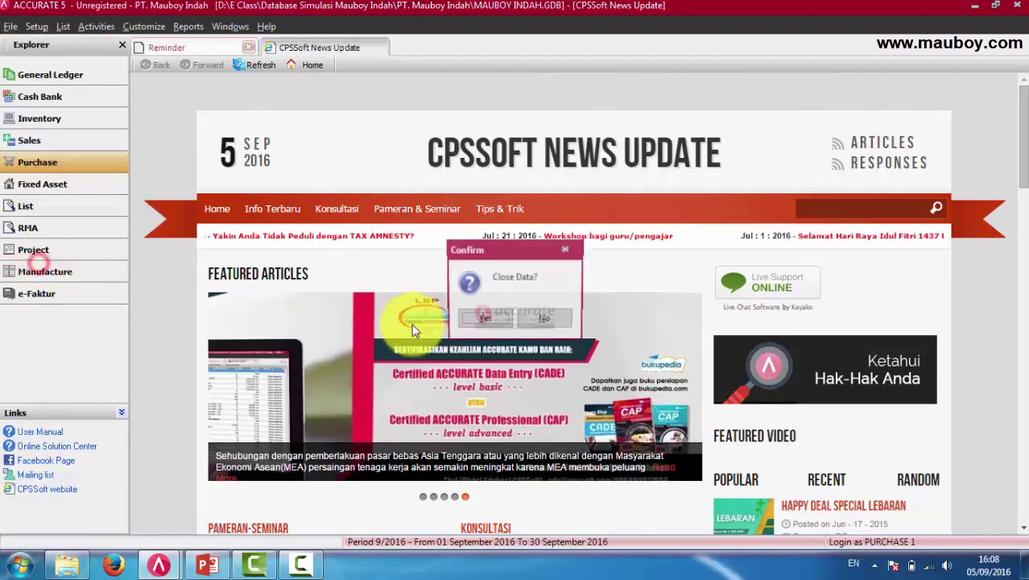
left_click(482, 320)
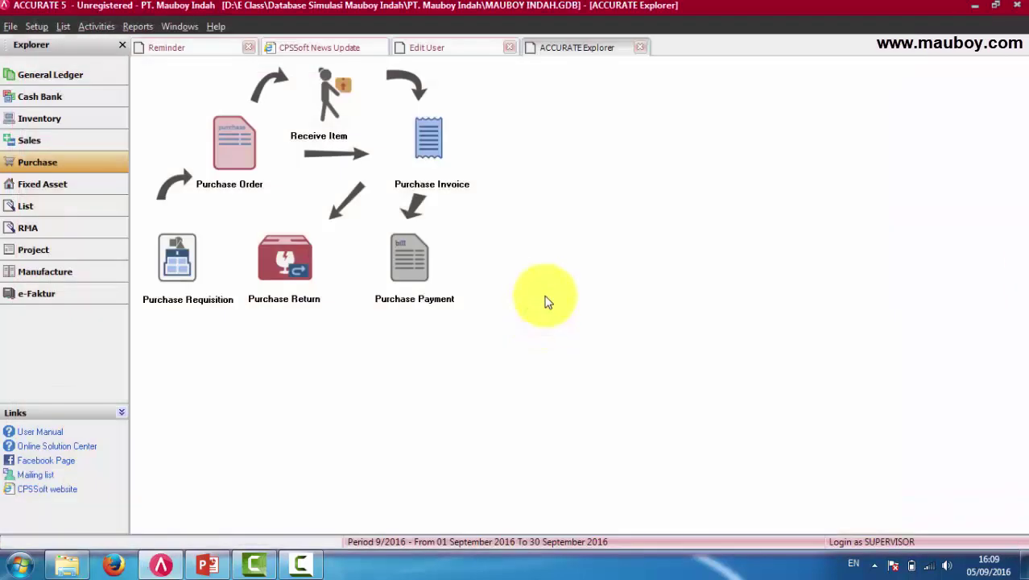
right_click(162, 562)
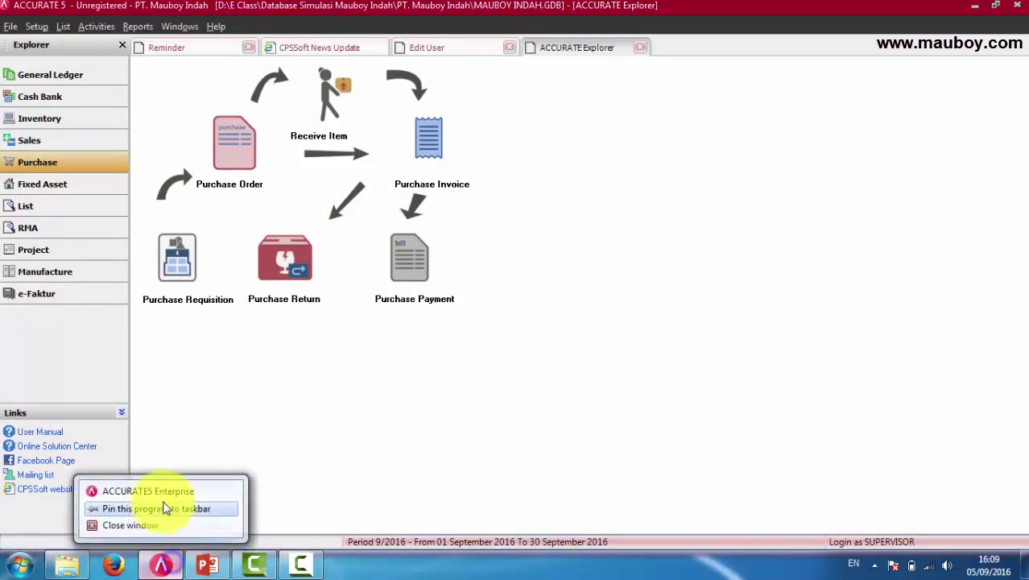
left_click(162, 493)
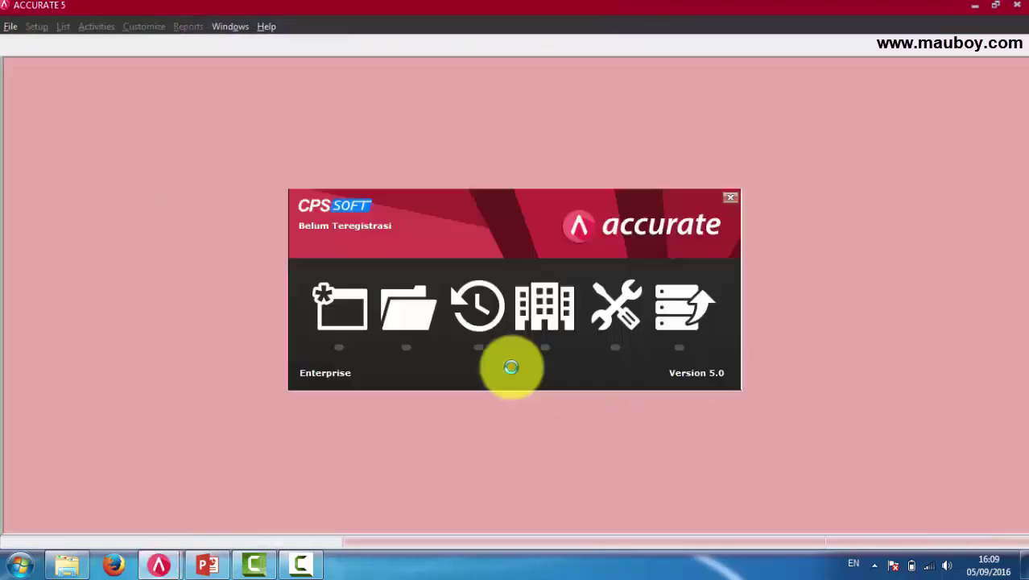
Start opening a company database and check the empty saved-alias list.
left_click(416, 306)
left_click(431, 347)
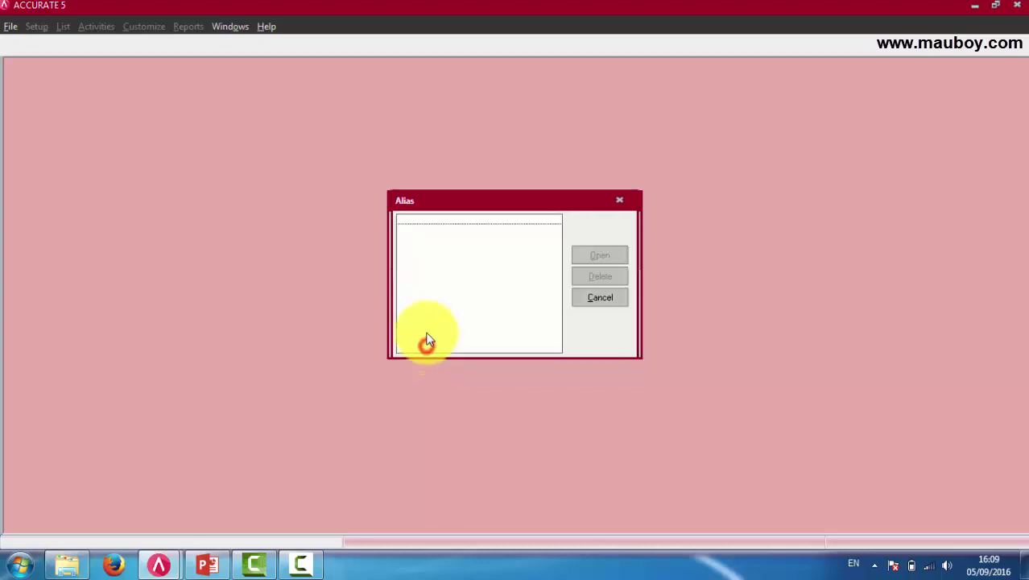
left_click(592, 298)
Open Desktop > E Class > Database Simulasi Mauboy Indah > PT. Mauboy Indah > MAUBOY INDAH.GDB.
left_click(626, 299)
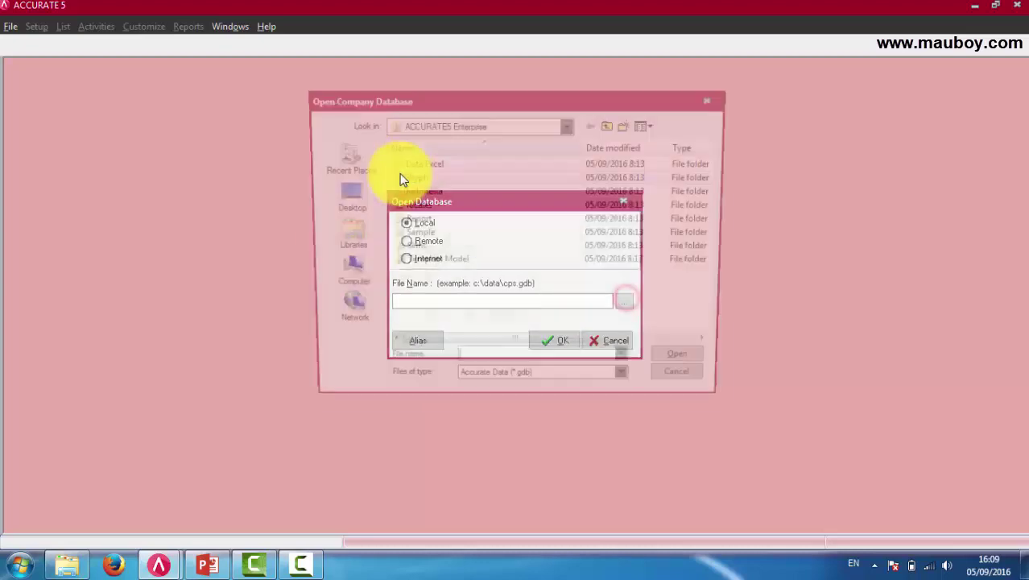
left_click(342, 196)
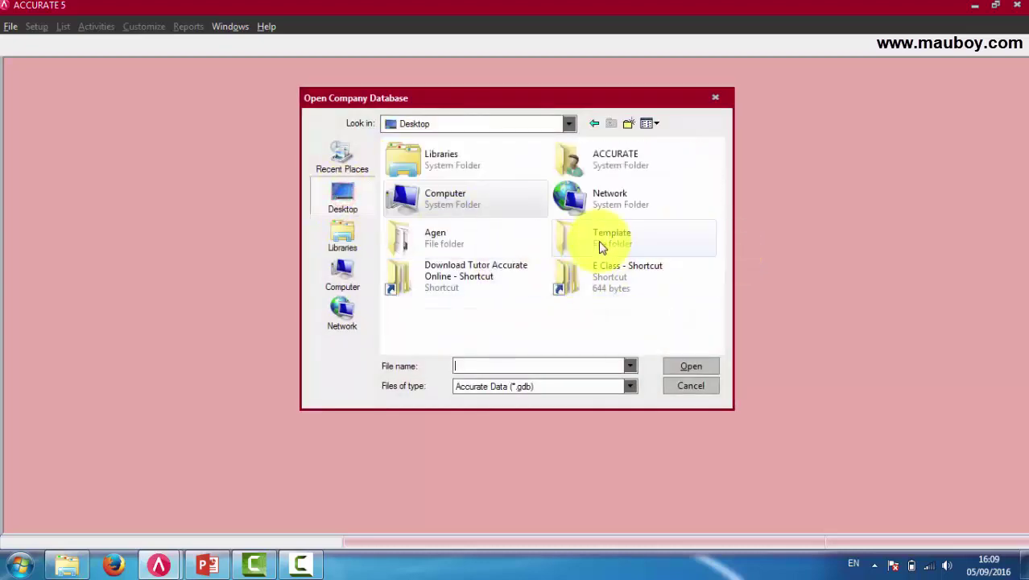
double_click(592, 275)
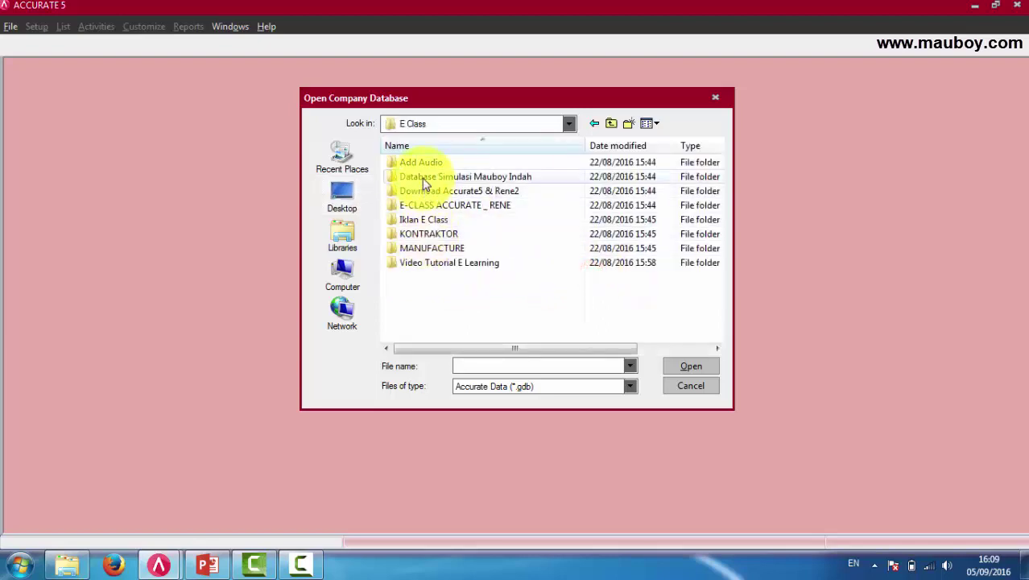
double_click(423, 175)
double_click(421, 163)
double_click(436, 162)
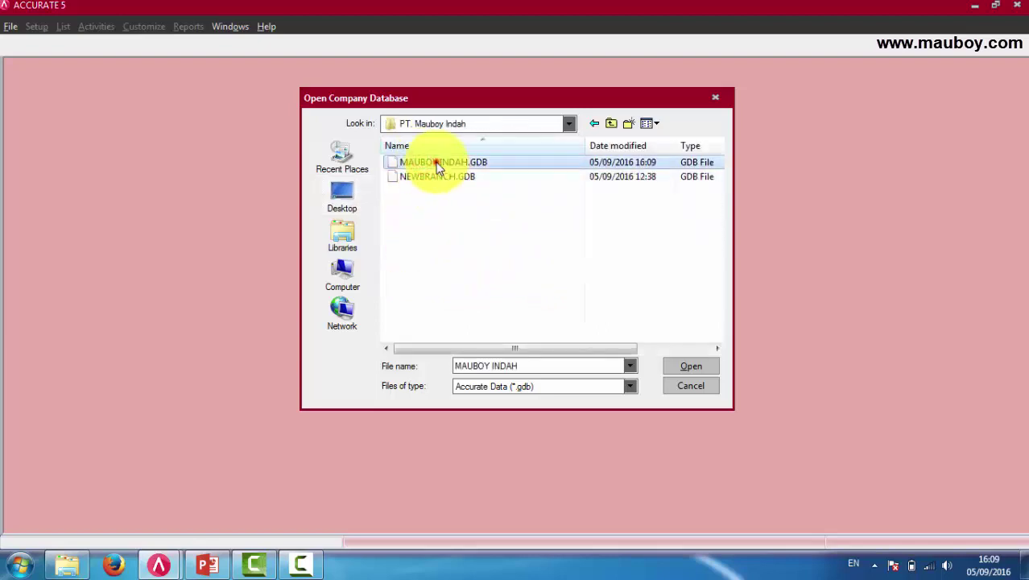
left_click(553, 339)
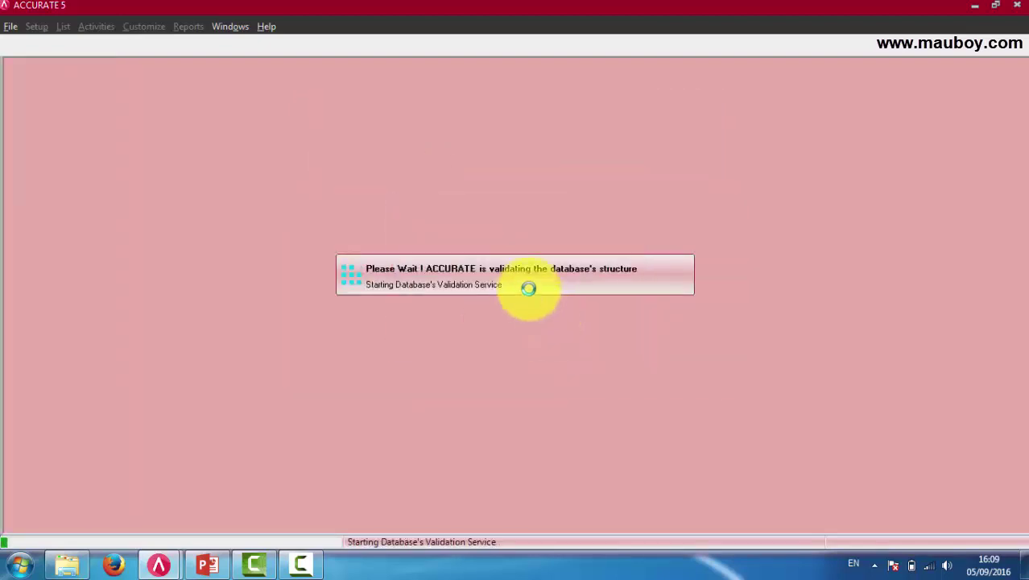
left_click_drag(537, 266, 454, 264)
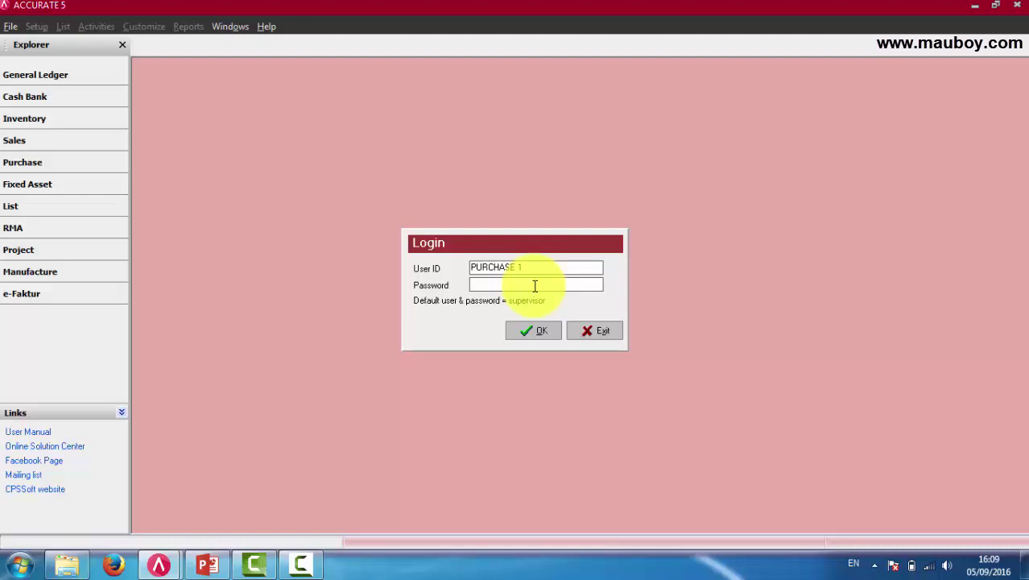
Highlight the PURCHASE 1 user ID in the login prompt, then switch to the SUPERVISOR window.
left_click_drag(537, 269, 427, 266)
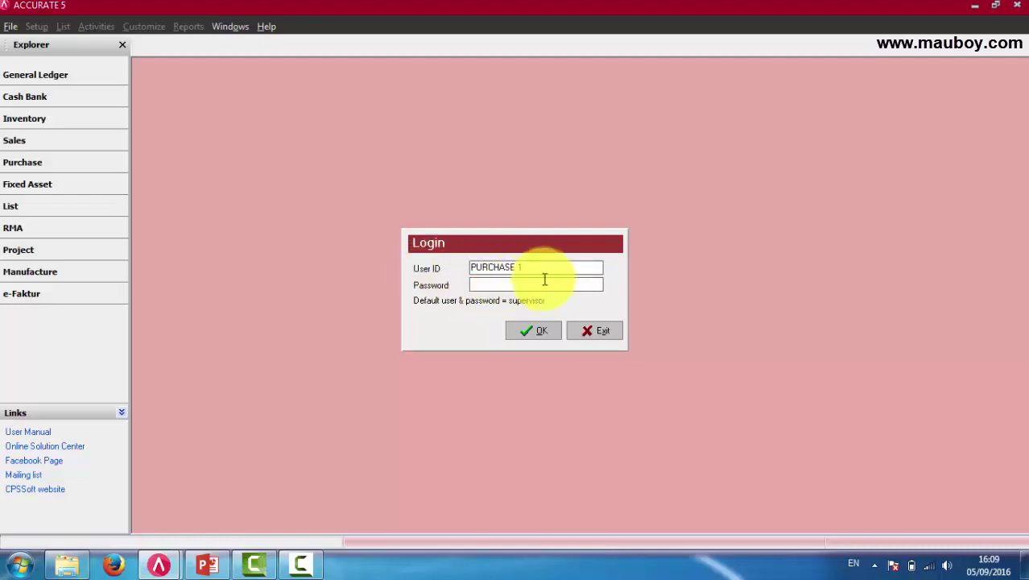
left_click_drag(552, 269, 449, 268)
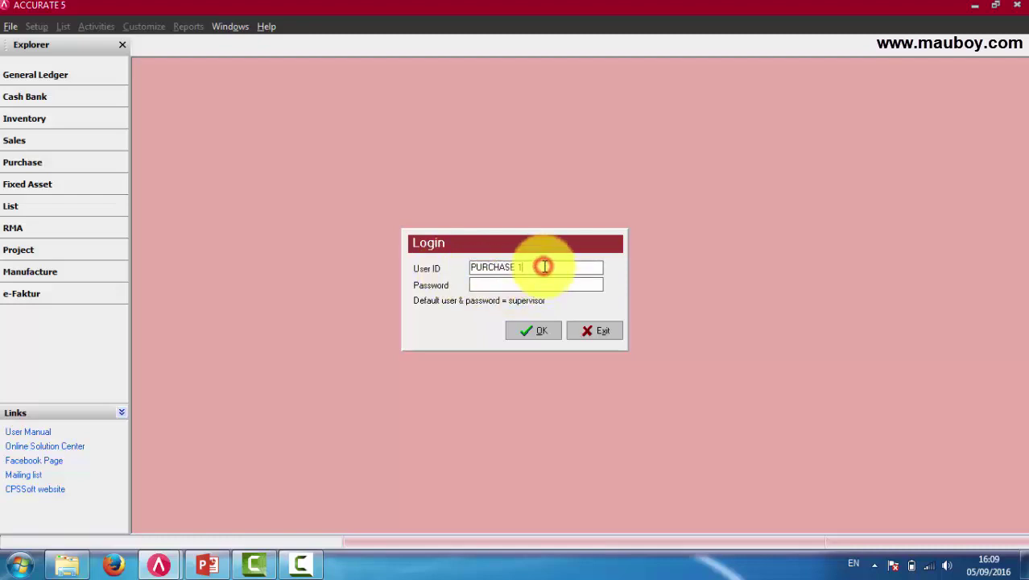
left_click_drag(543, 267, 413, 269)
left_click(158, 566)
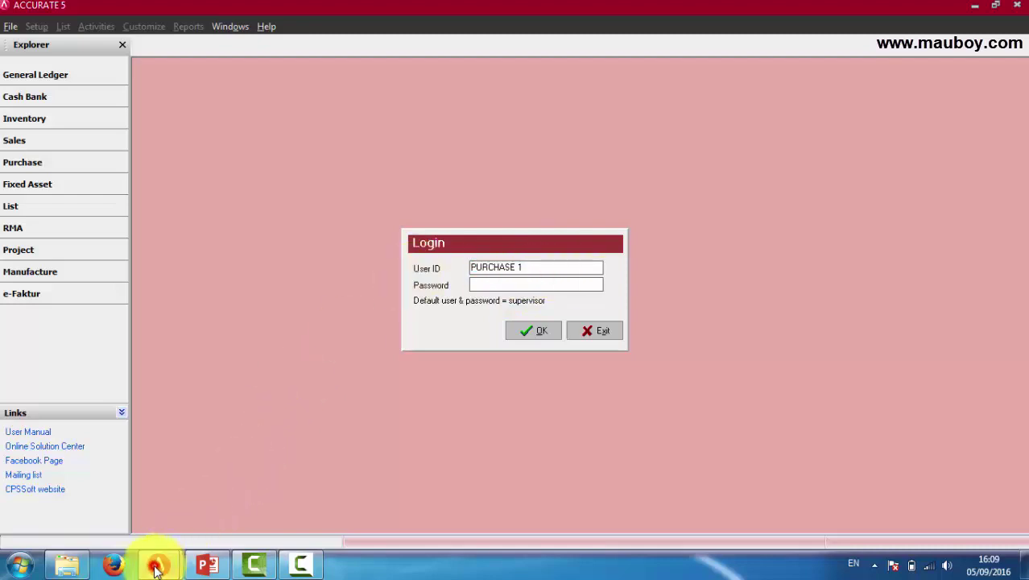
left_click(101, 490)
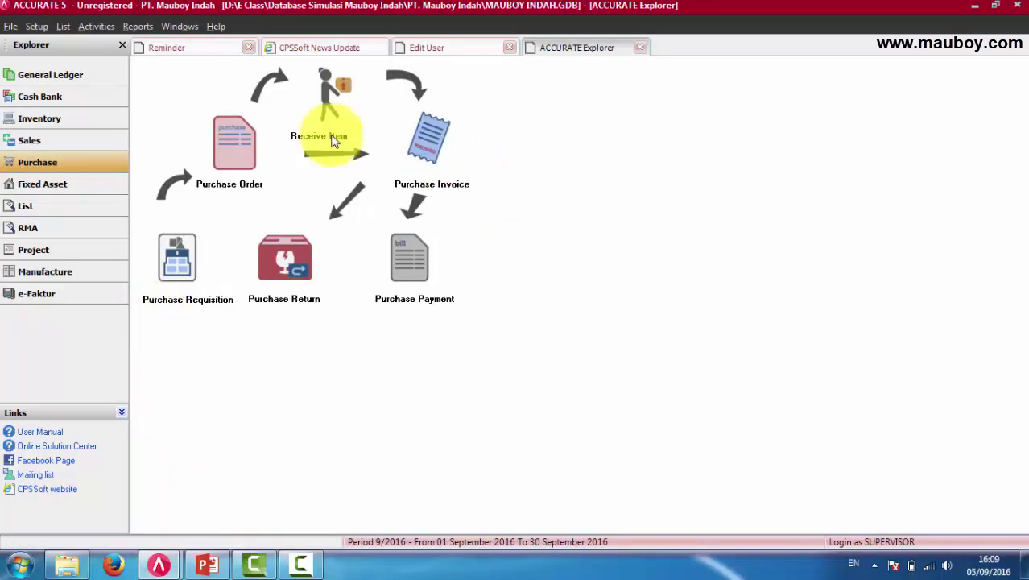
left_click(38, 26)
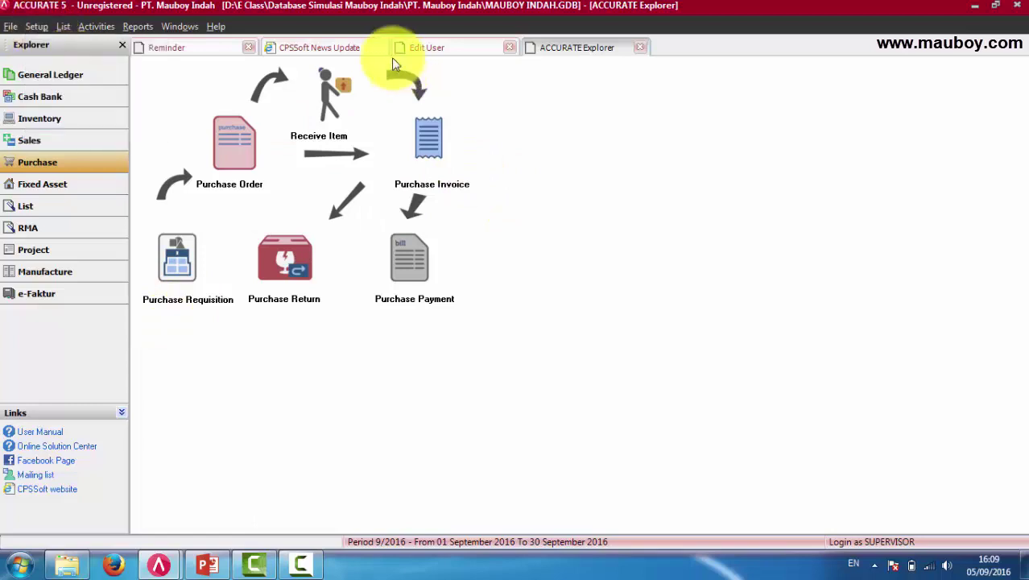
Close the open user form and load PURCHASE 1 in Setup > User Profile.
left_click(451, 50)
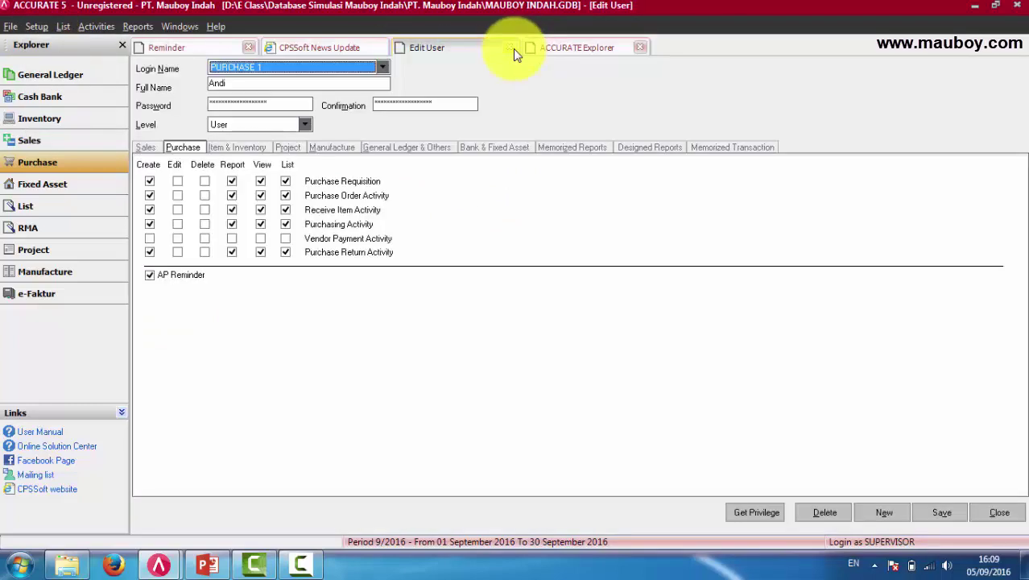
left_click(509, 48)
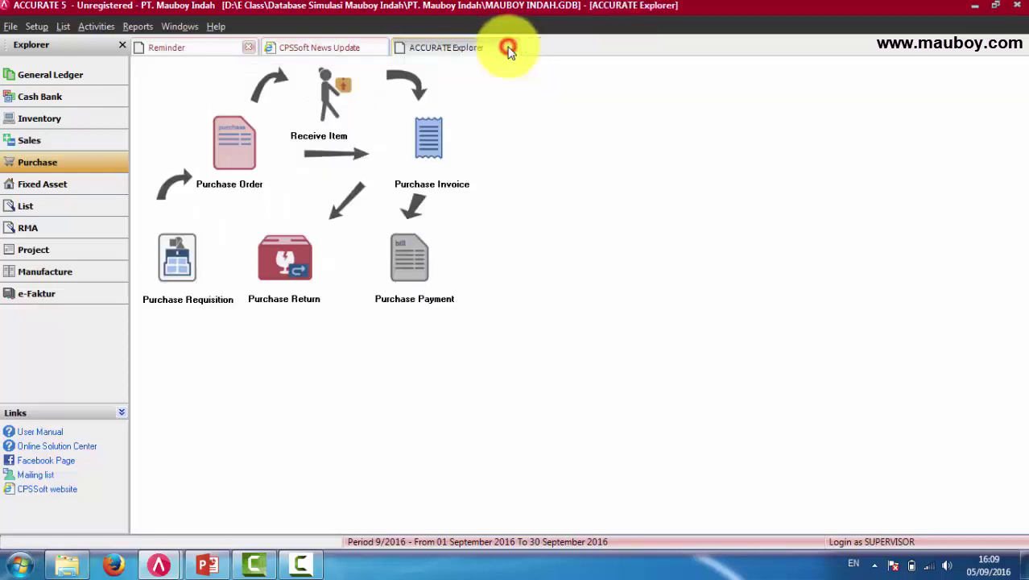
left_click(36, 27)
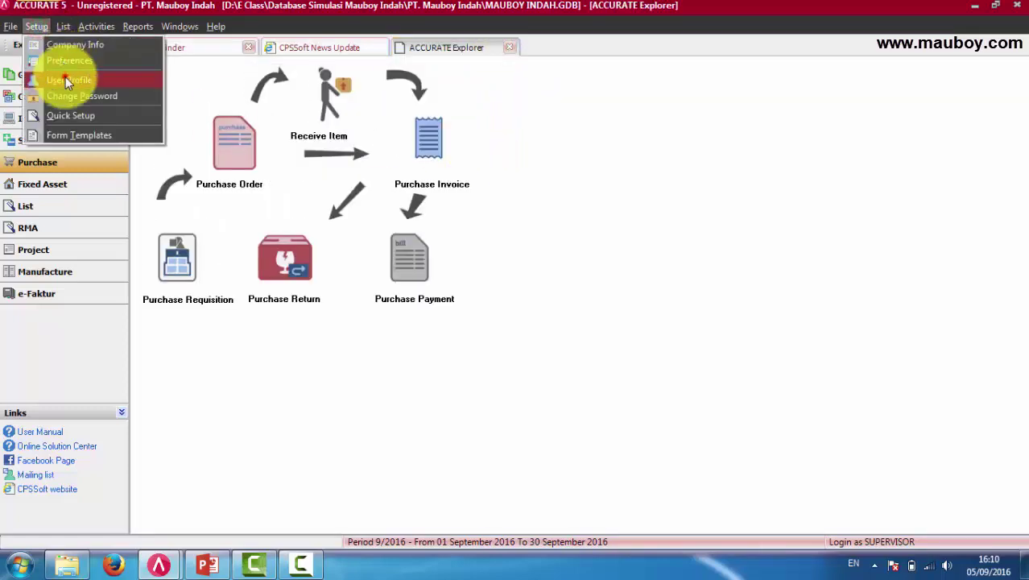
left_click(67, 81)
left_click(383, 68)
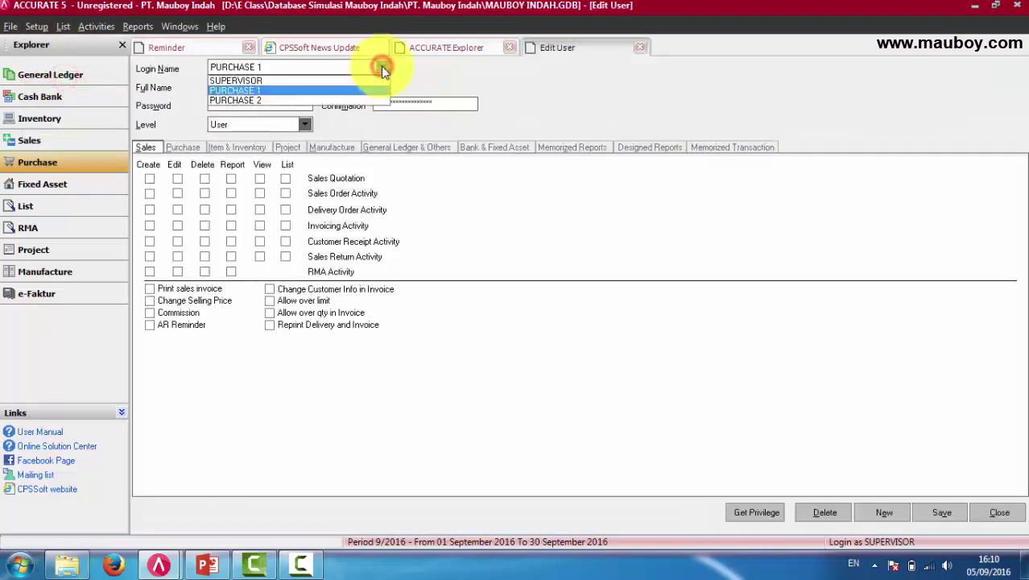
left_click(235, 91)
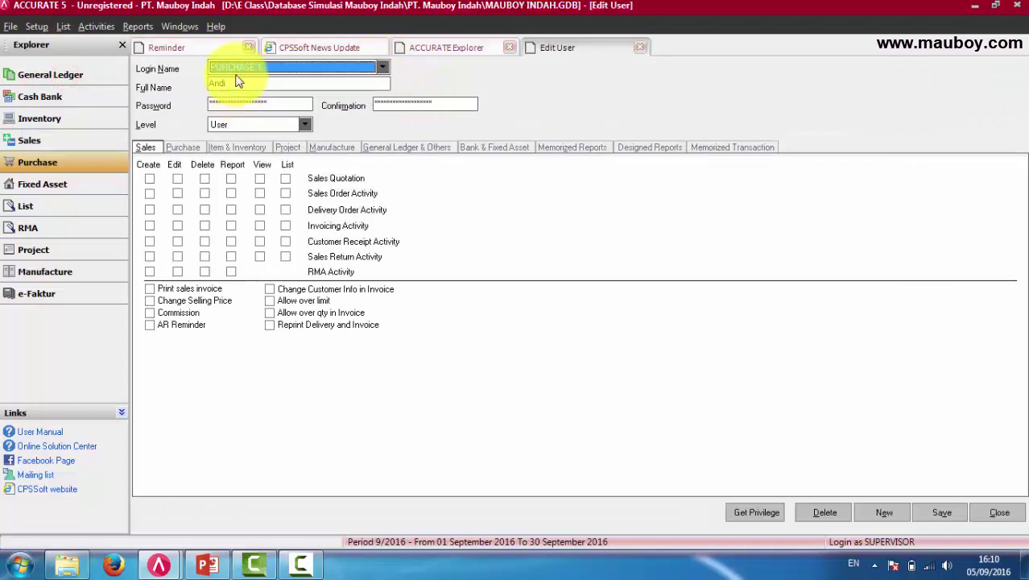
Enter PURCHASE 1's new password and its confirmation, then save the profile.
left_click(239, 83)
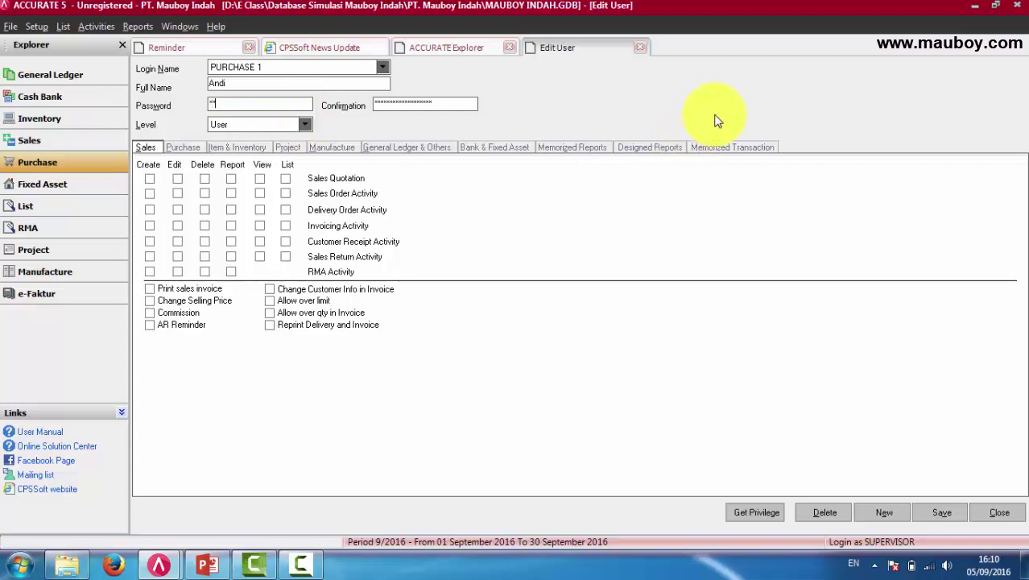
type("3")
double_click(441, 105)
type("1")
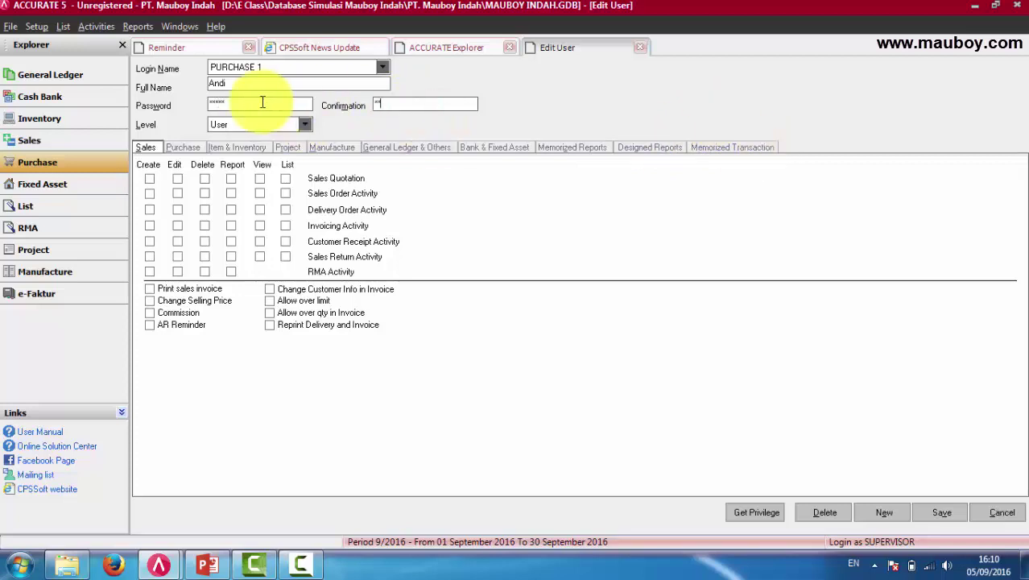
left_click(955, 513)
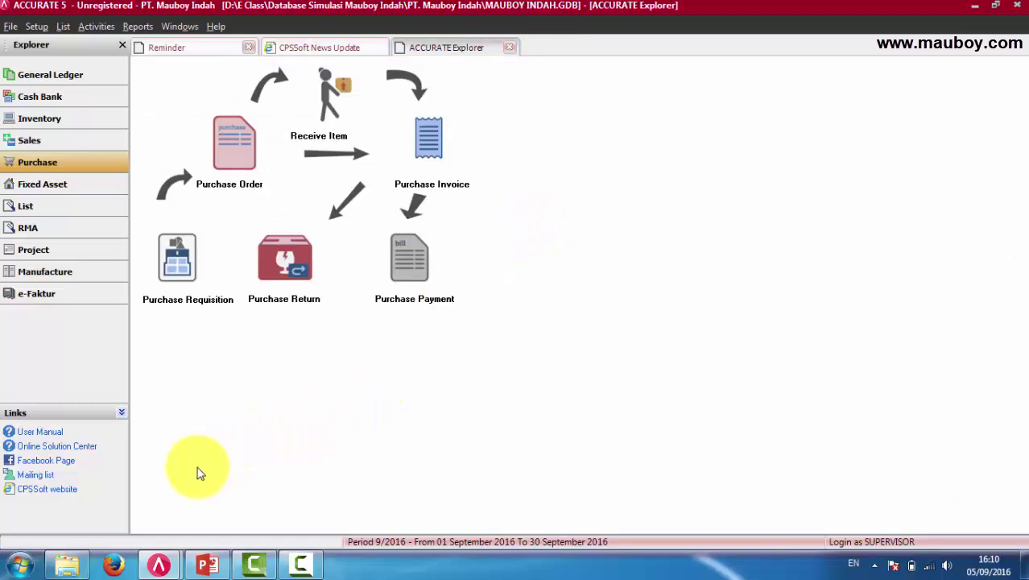
In the window awaiting login, enter PURCHASE 1's new password and log in.
mouse_move(159, 563)
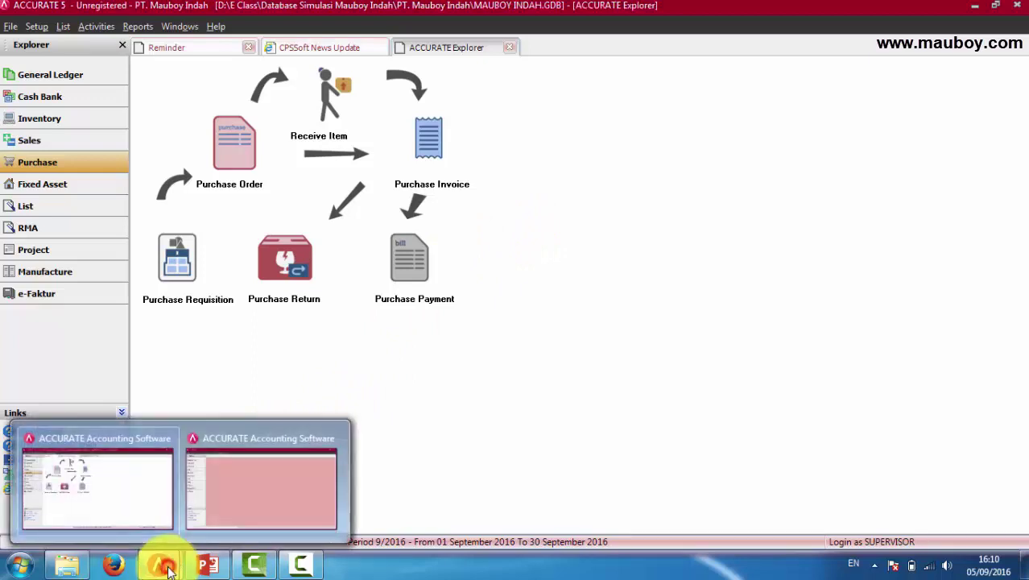
left_click(271, 505)
left_click(526, 270)
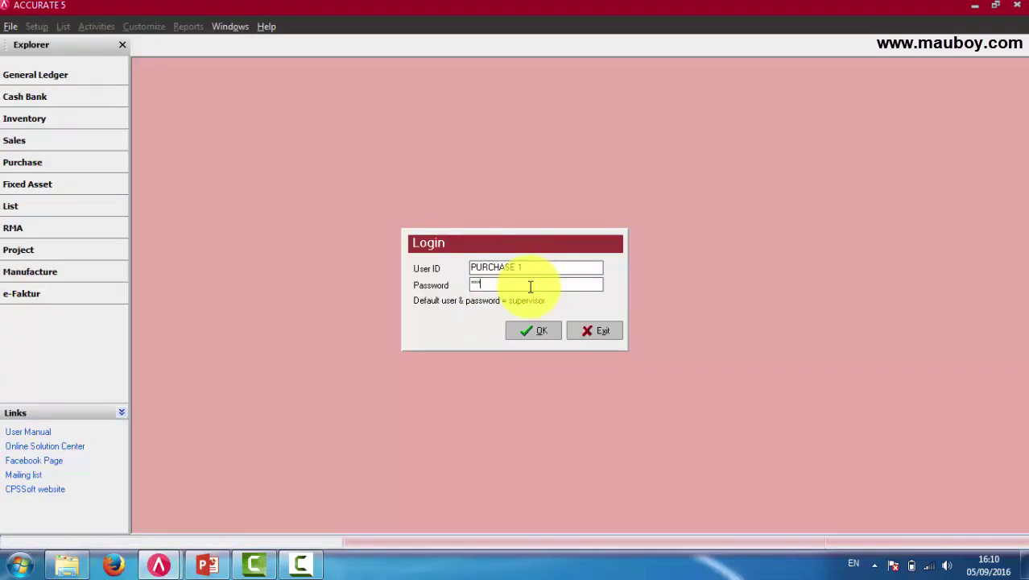
type("4")
left_click_drag(555, 272, 460, 266)
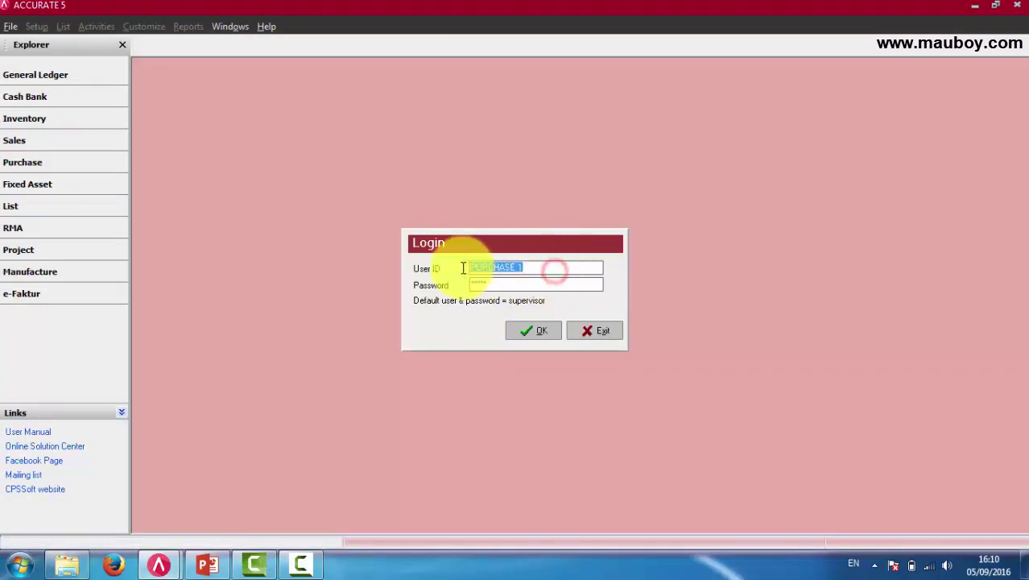
left_click(544, 330)
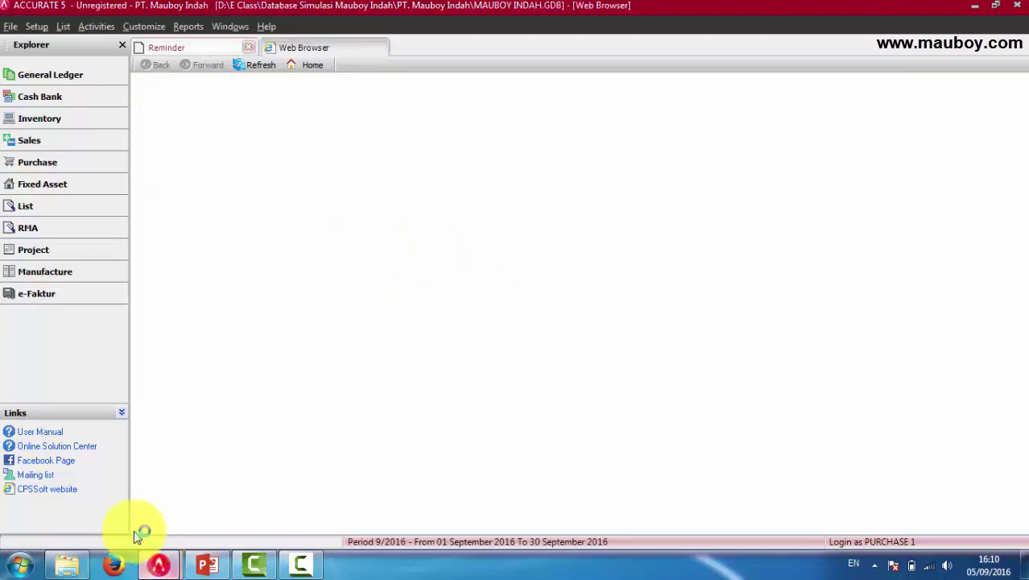
In the supervisor's User Profile, view PURCHASE 1's Memorized Reports permissions, selecting Daftar Item.
mouse_move(158, 564)
left_click(133, 517)
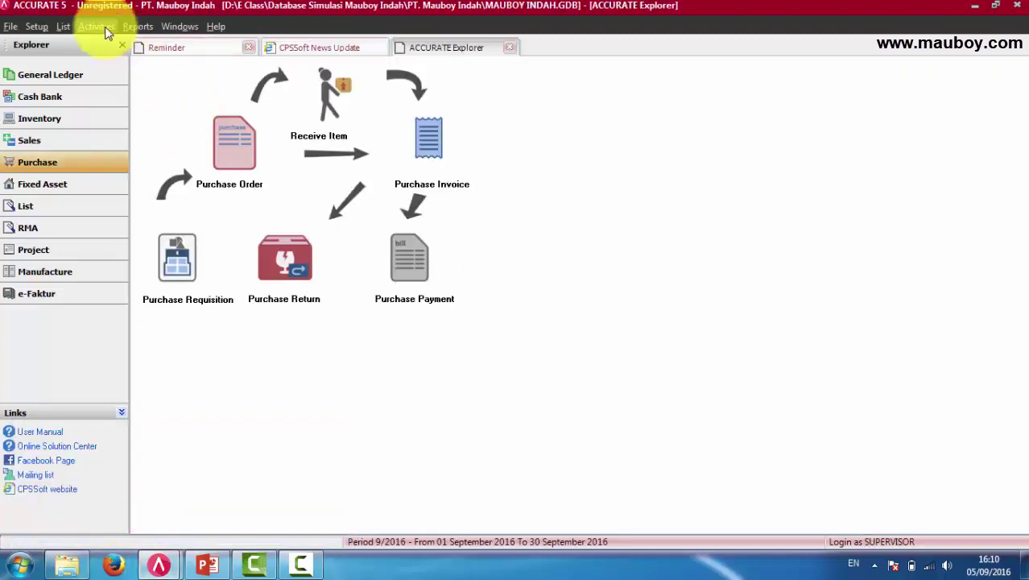
left_click(37, 26)
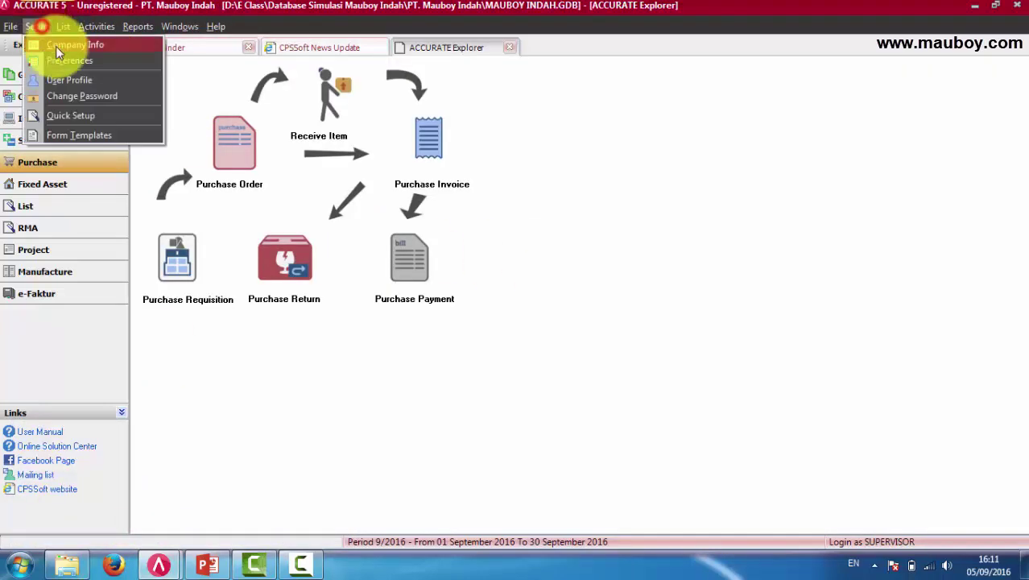
left_click(66, 79)
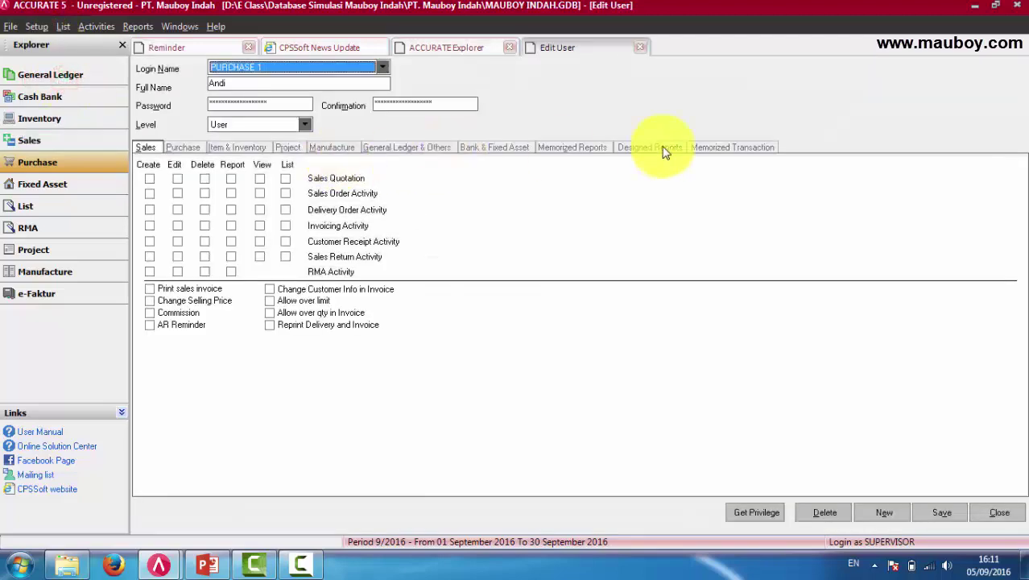
left_click(586, 150)
left_click(412, 178)
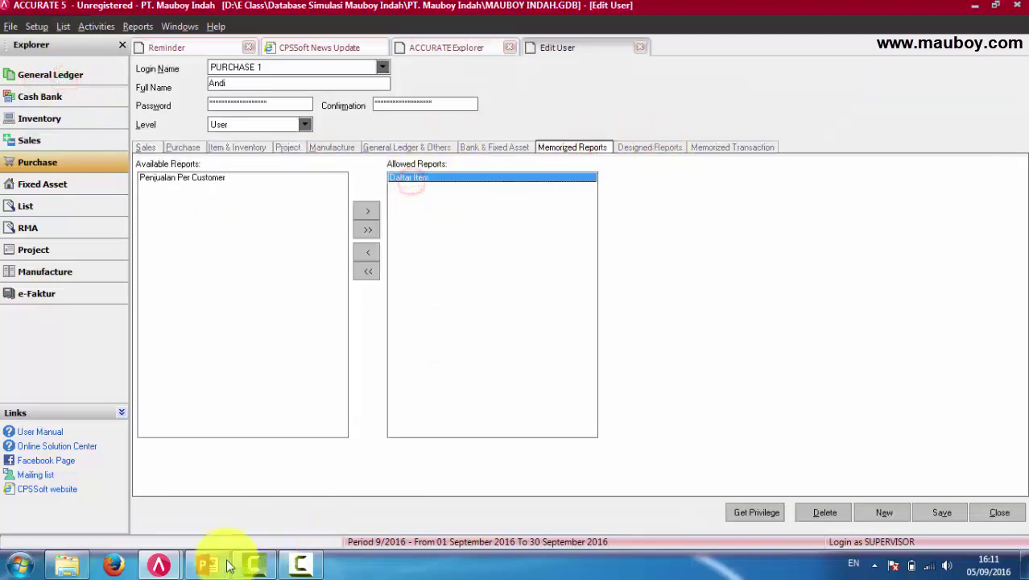
In the PURCHASE 1 window, open Reports > Memorized Report and select Daftar Item.
mouse_move(175, 570)
left_click(271, 507)
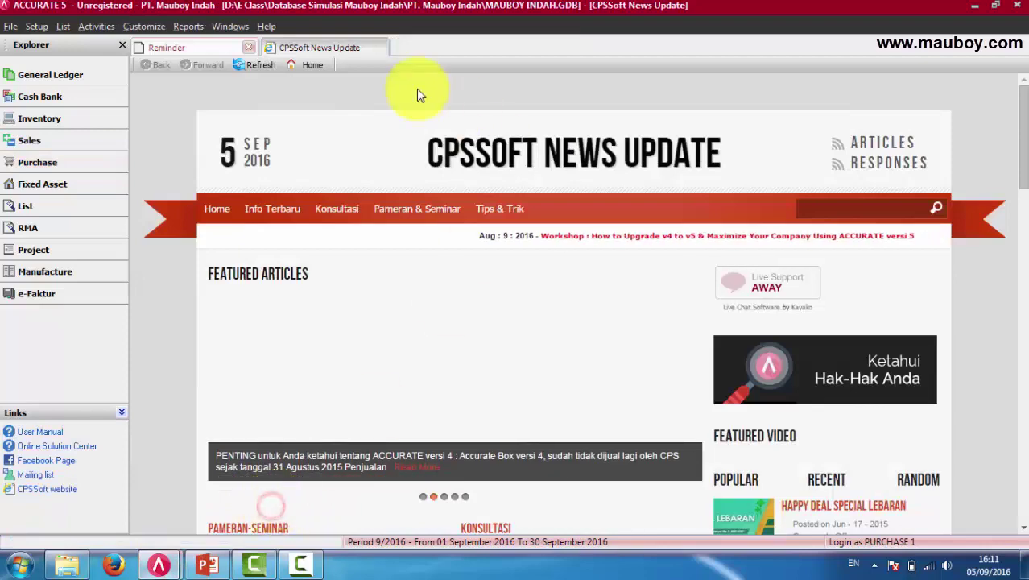
left_click(201, 25)
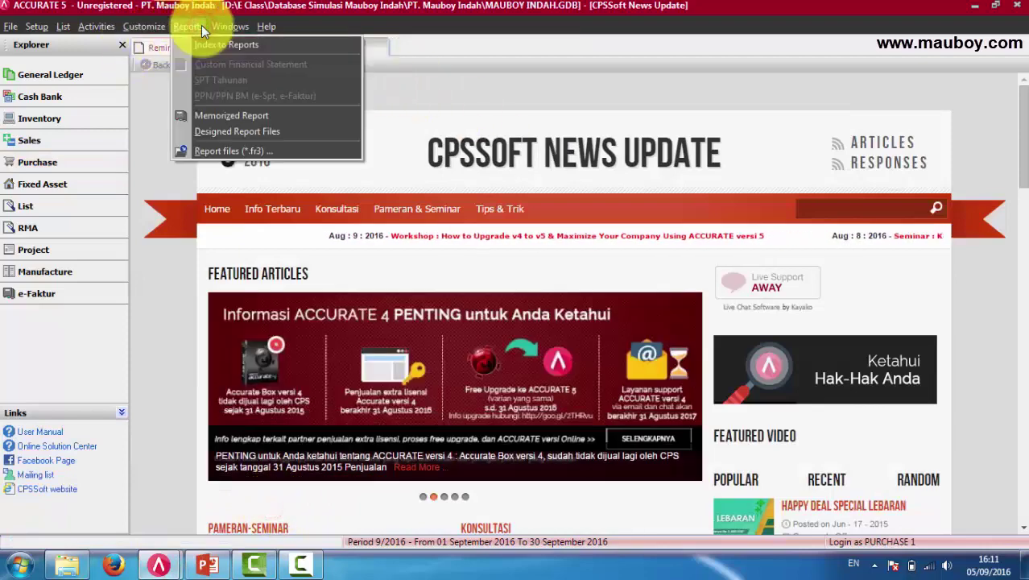
left_click(233, 116)
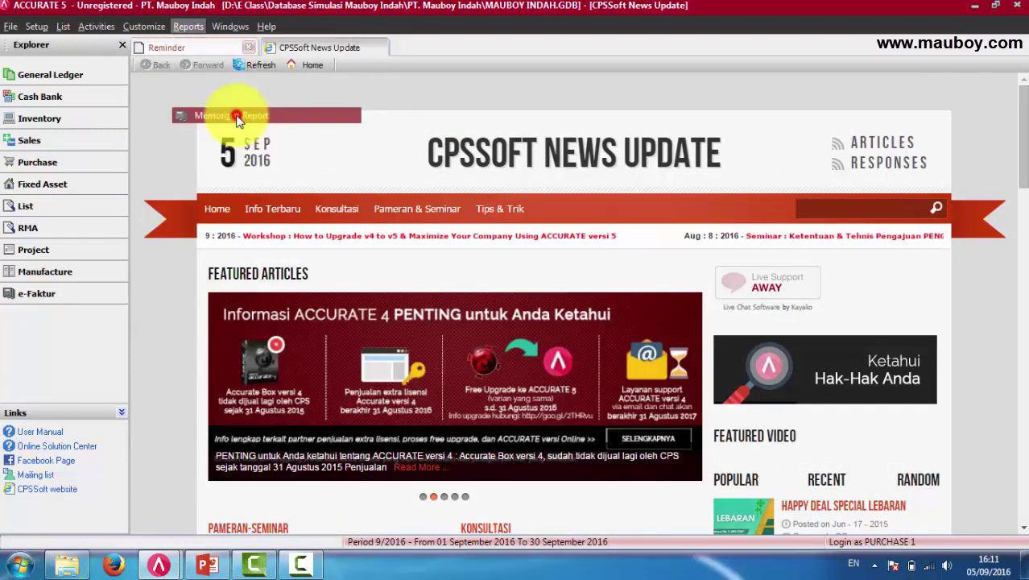
left_click(403, 106)
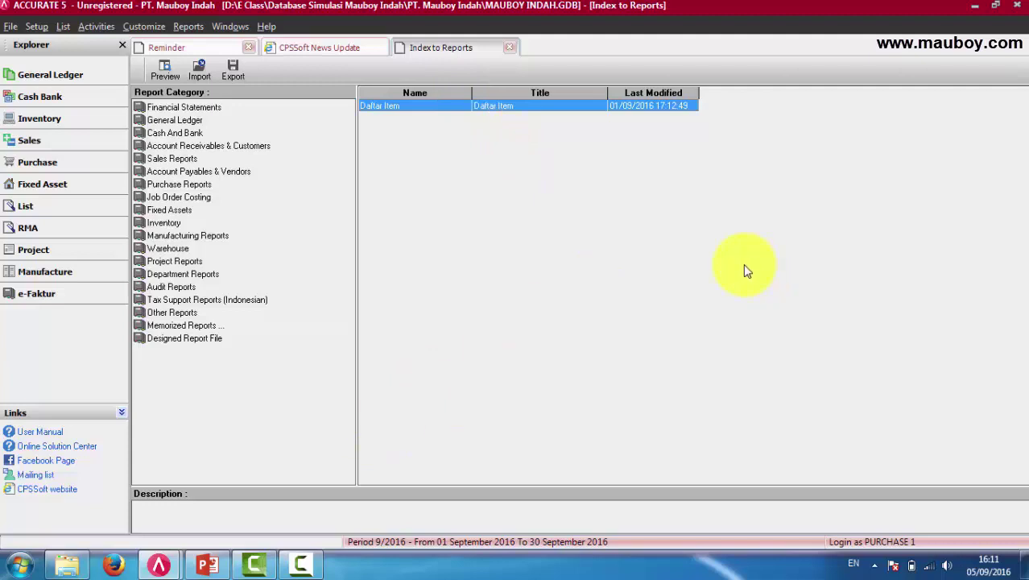
Widen the report list pane and run the Daftar Item report with its default format.
left_click_drag(332, 289, 311, 285)
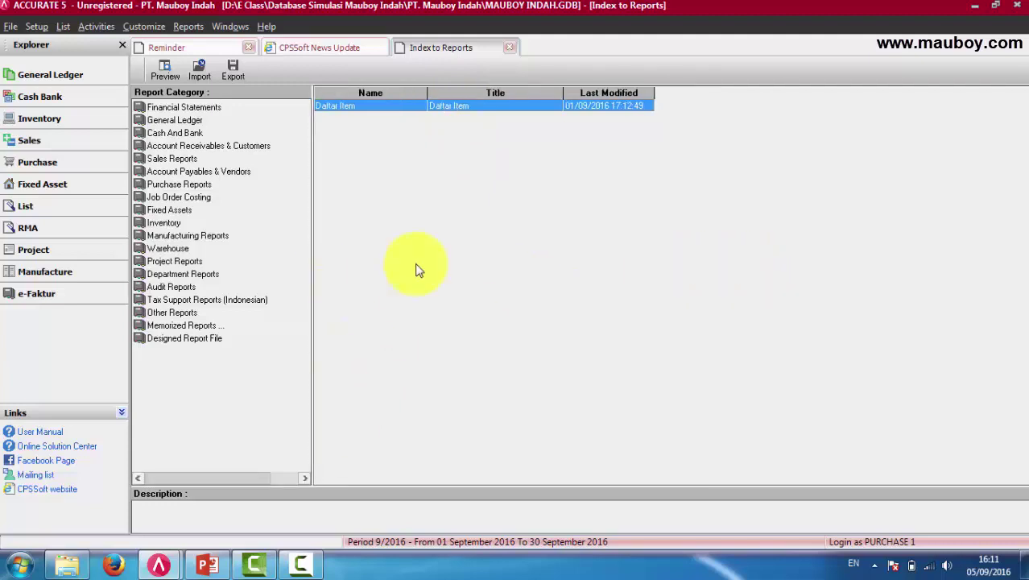
double_click(454, 107)
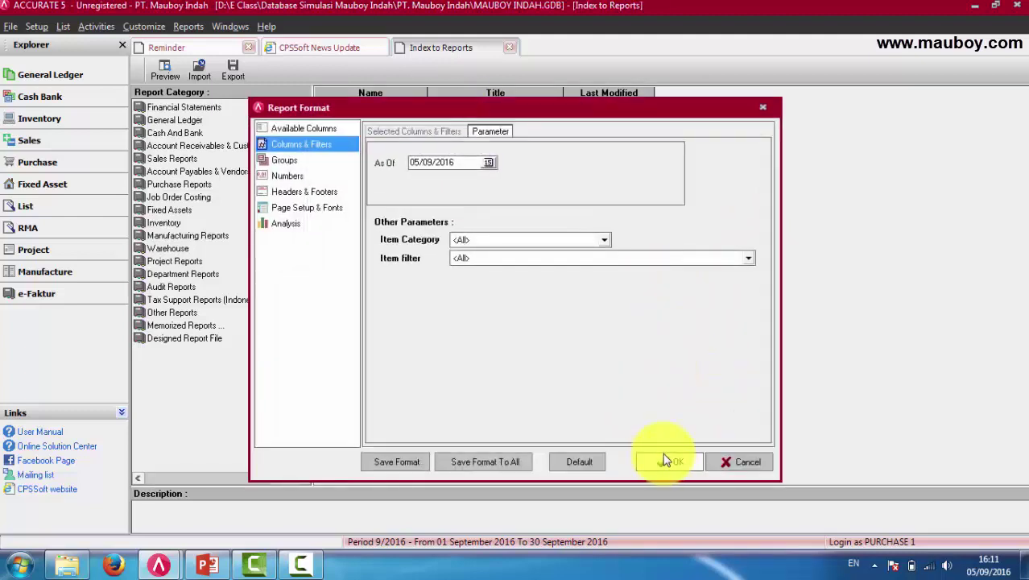
left_click(665, 457)
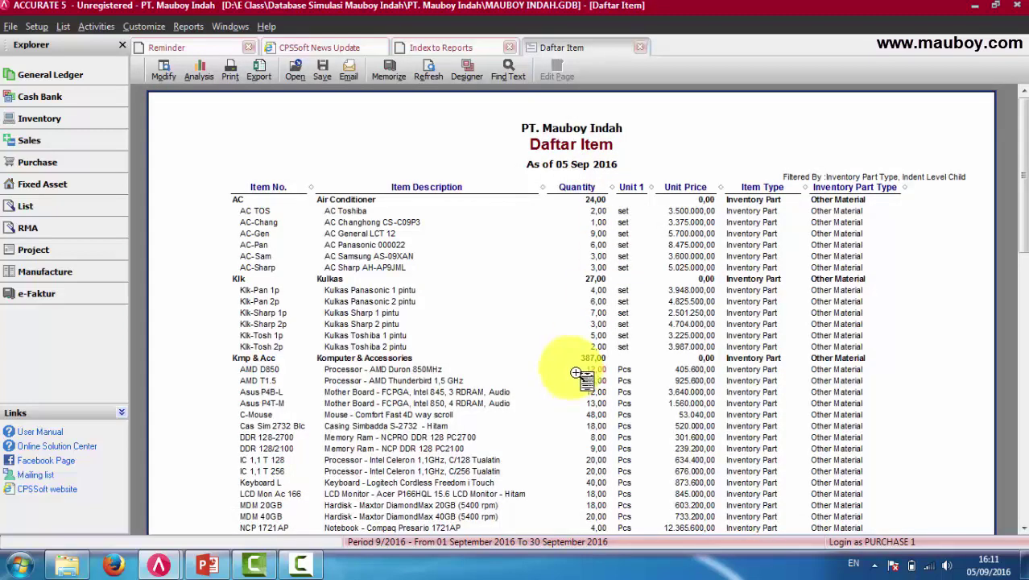
Check the List menu's accessible entries, try a greyed-out one, and scroll through the report.
left_click(62, 27)
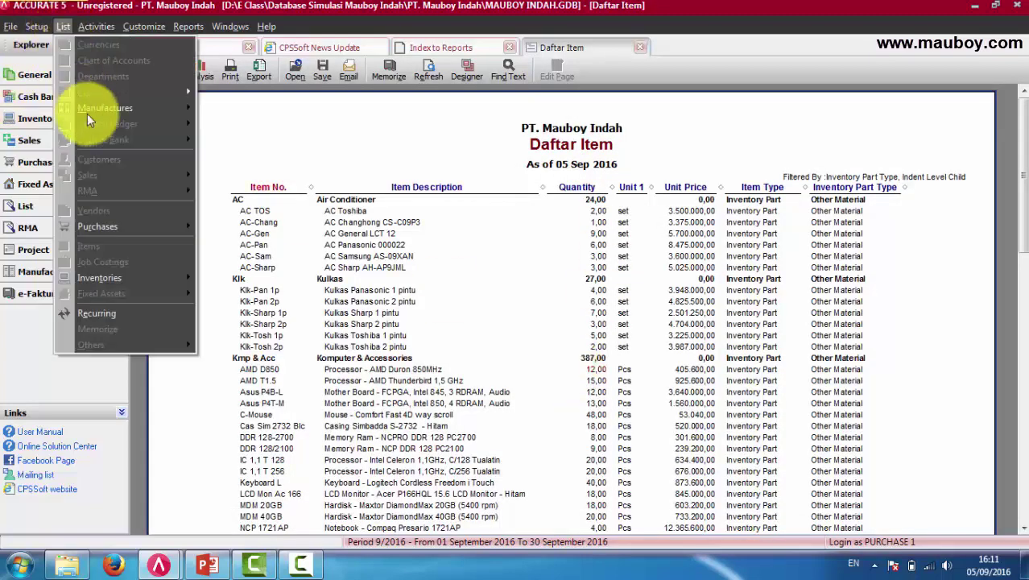
left_click(57, 28)
left_click(57, 28)
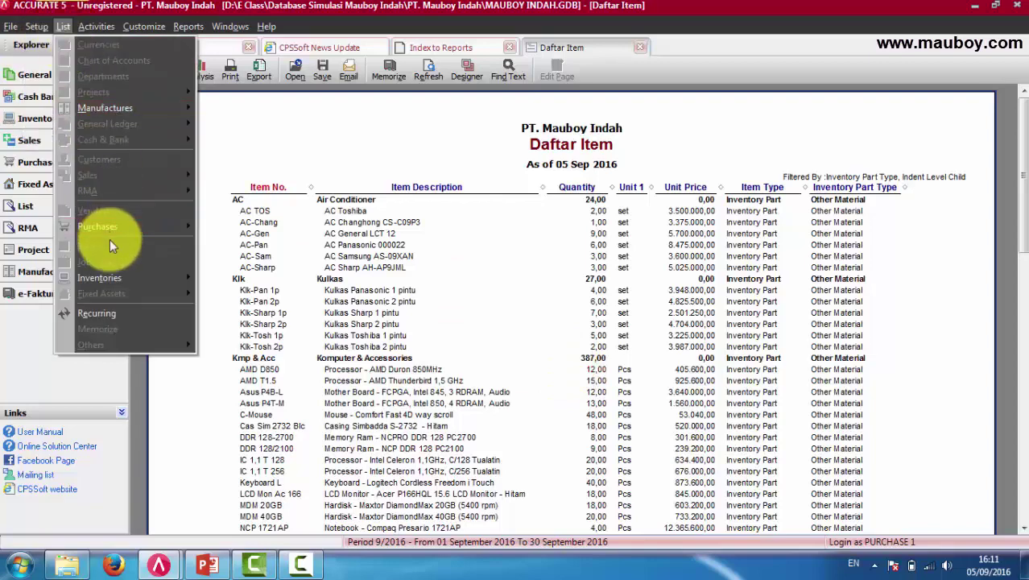
left_click(99, 248)
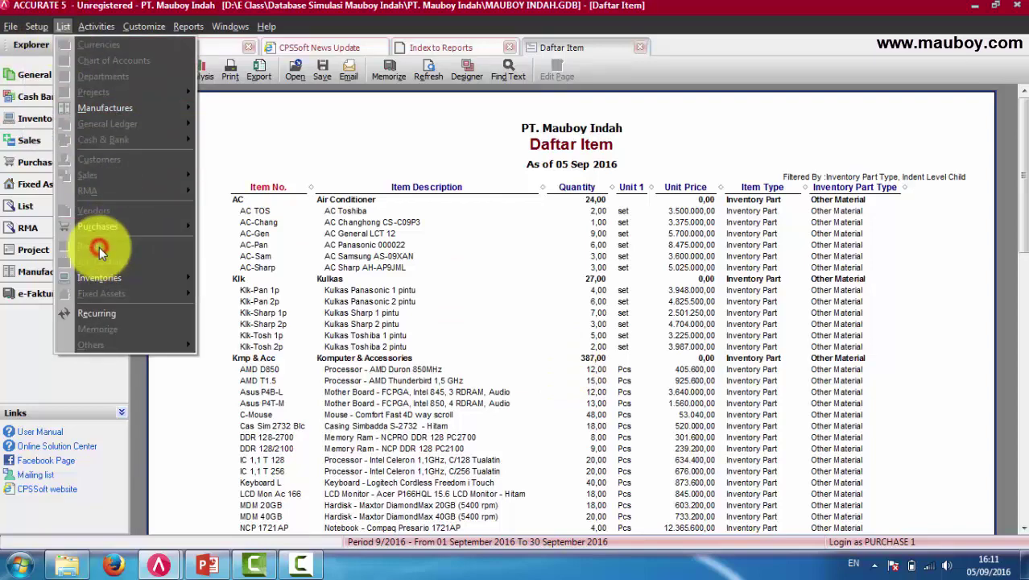
left_click(497, 236)
scroll(567, 242, "down", 15)
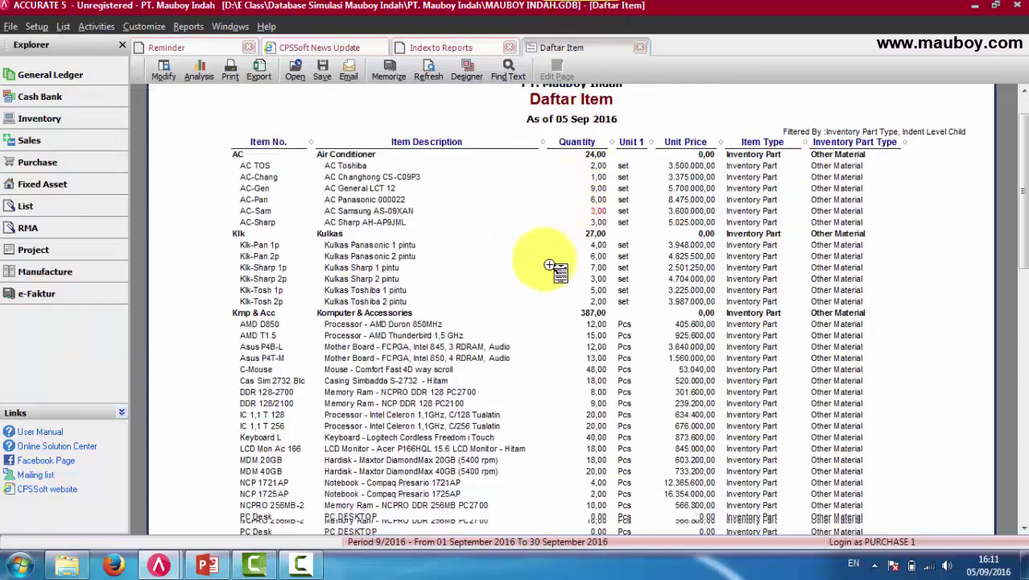
scroll(547, 256, "down", 6)
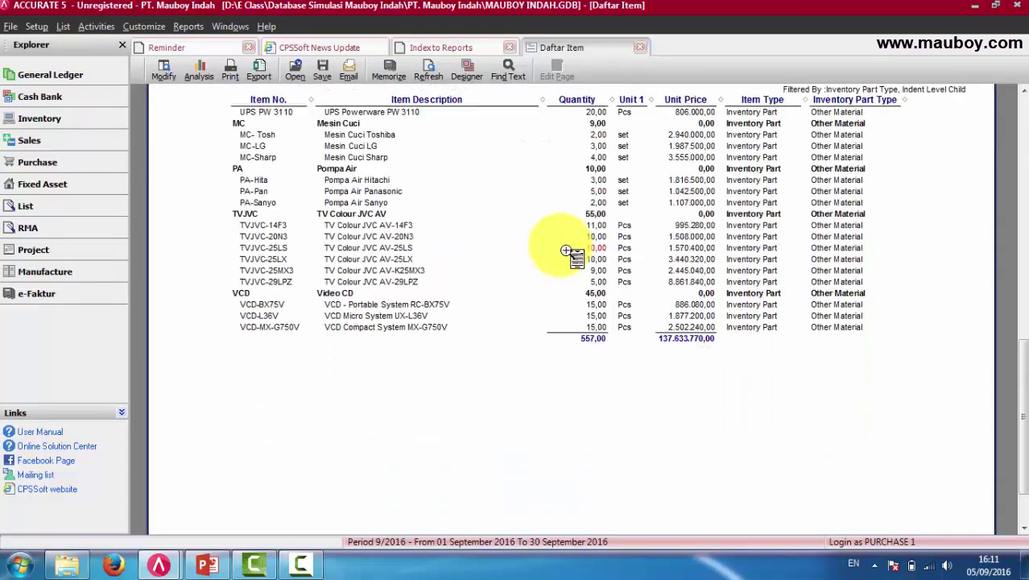
scroll(569, 248, "up", 4)
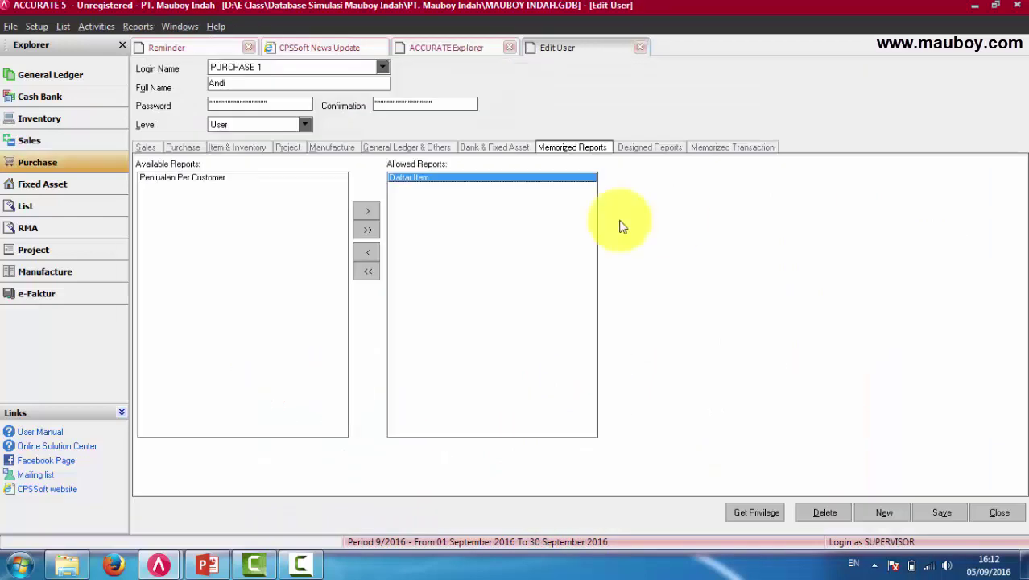
Review PURCHASE 1's Sales, Purchase, Item & Inventory, Project, Manufacture, General Ledger and Bank privilege tabs.
left_click(417, 184)
left_click(147, 149)
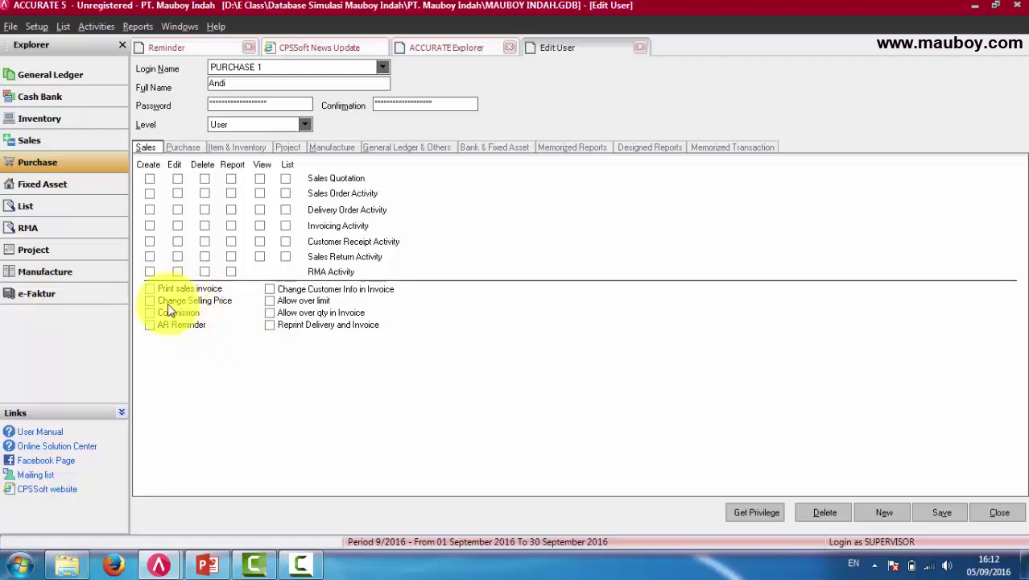
left_click(184, 146)
left_click(225, 148)
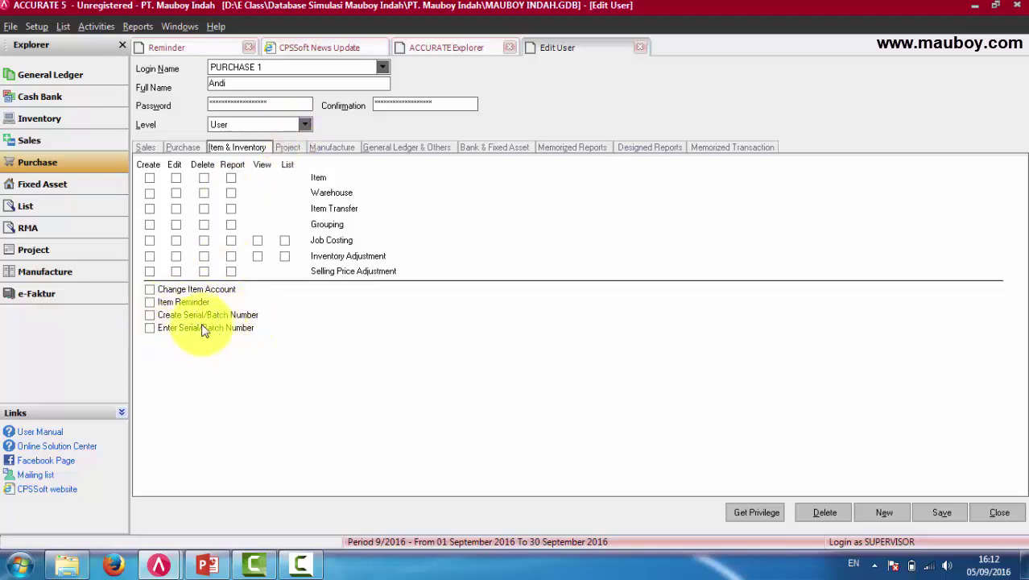
left_click(288, 147)
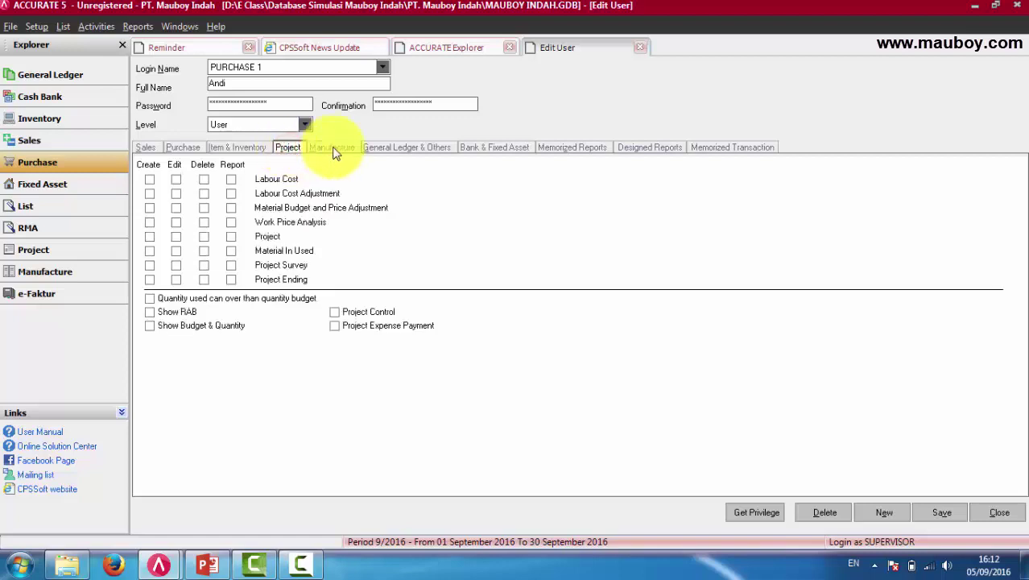
left_click(333, 149)
left_click(398, 147)
left_click(500, 147)
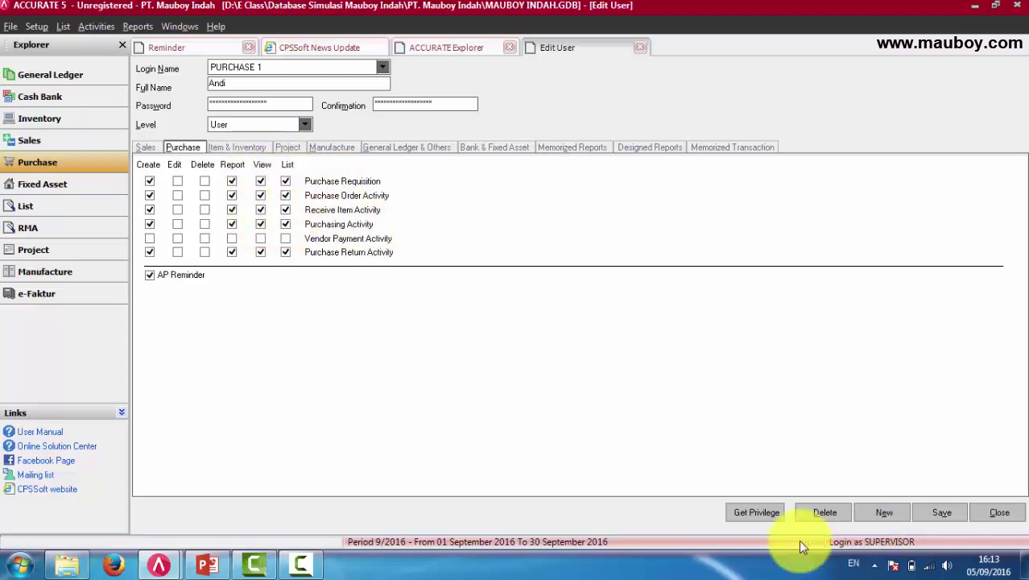
mouse_move(159, 563)
left_click(279, 512)
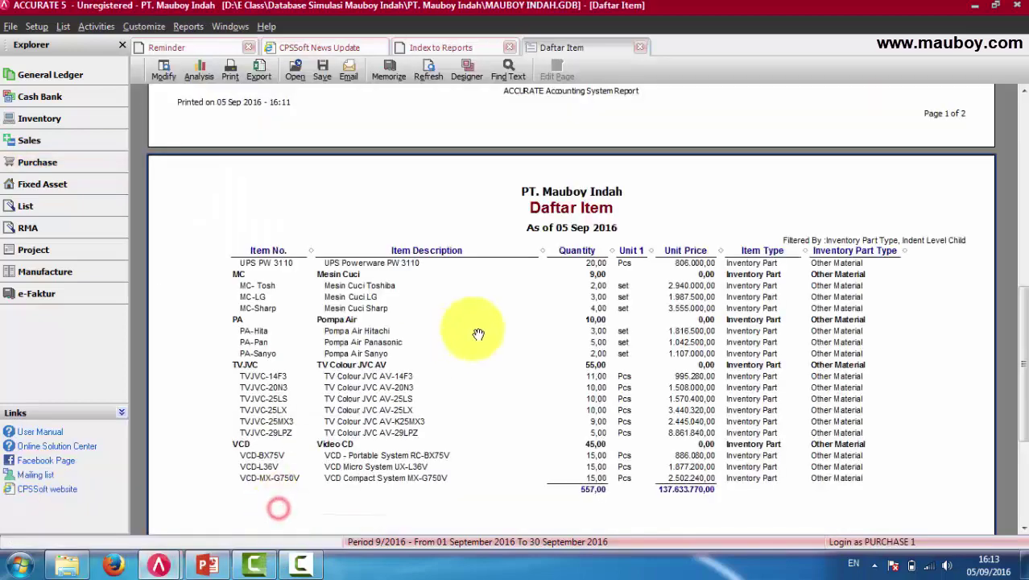
left_click(62, 26)
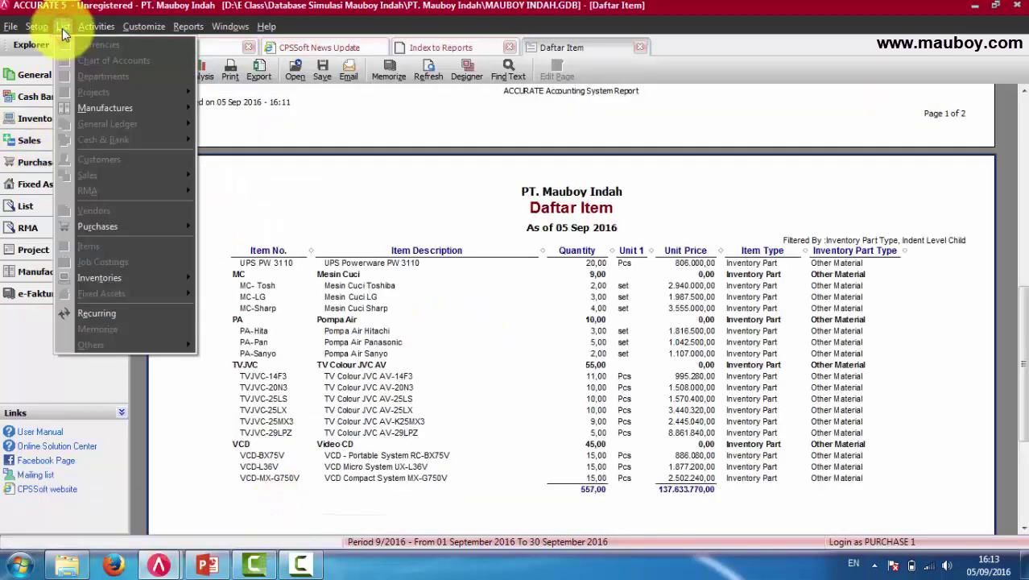
mouse_move(170, 229)
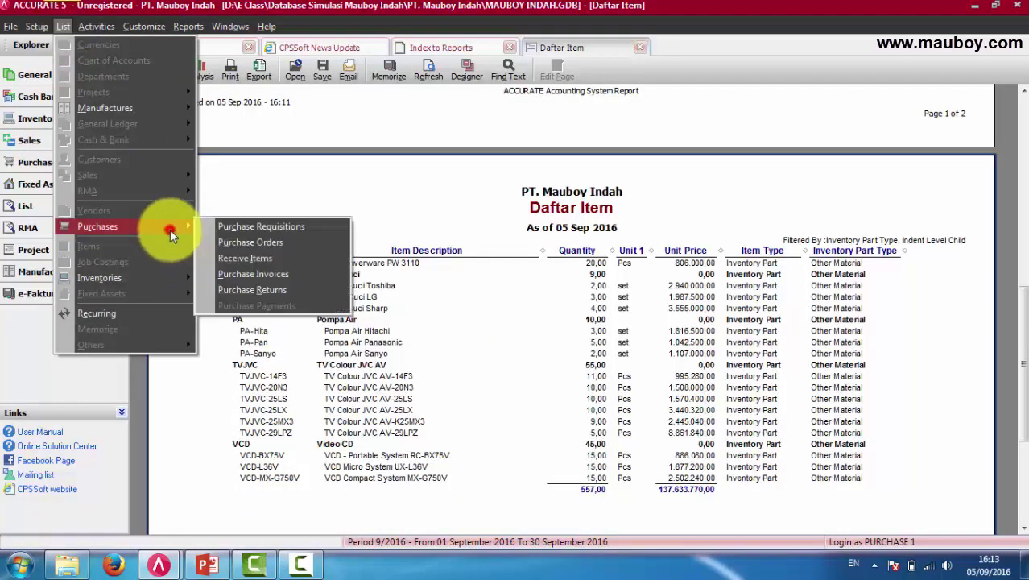
left_click(273, 243)
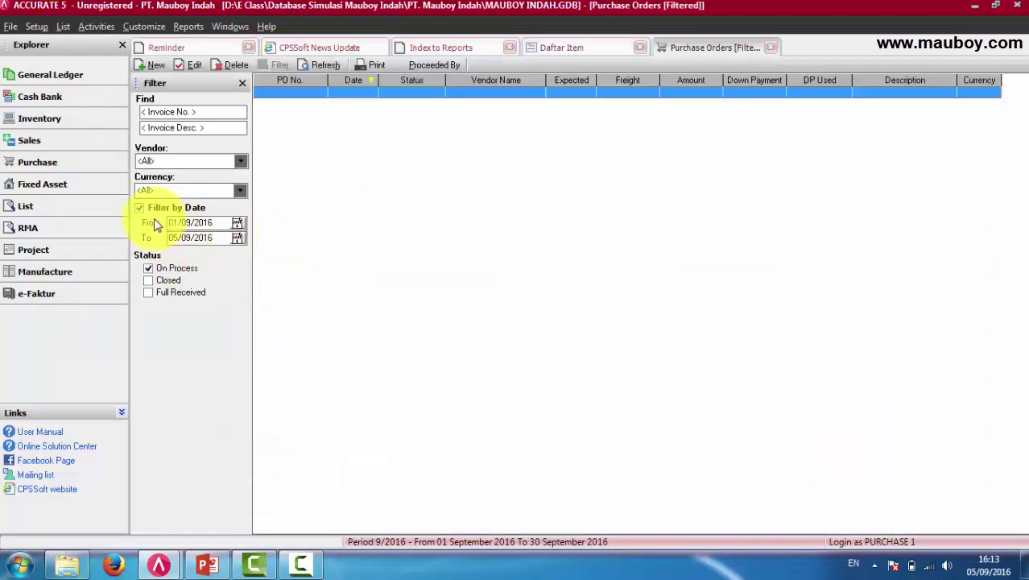
left_click(151, 209)
left_click(771, 48)
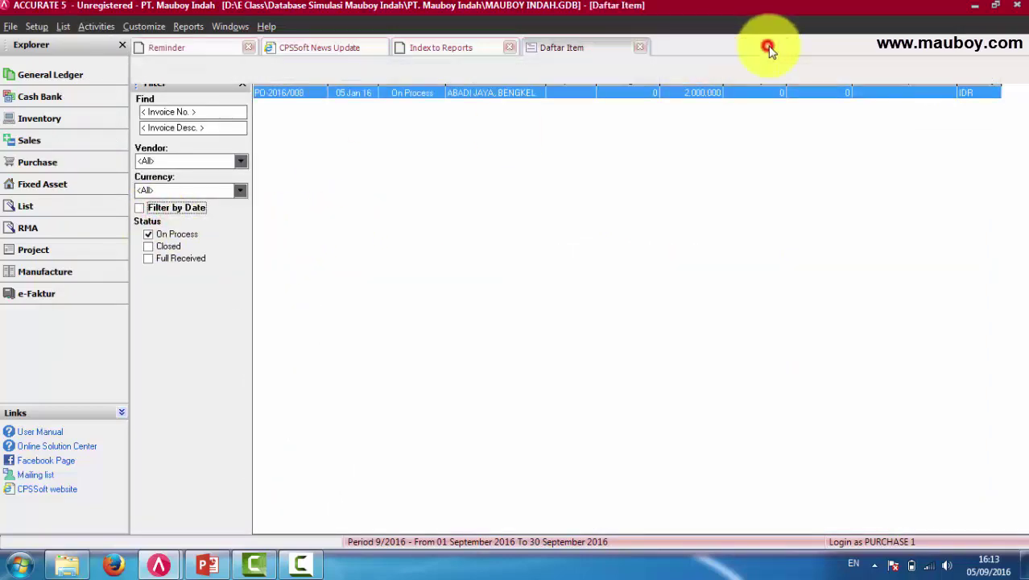
mouse_move(159, 563)
left_click(121, 507)
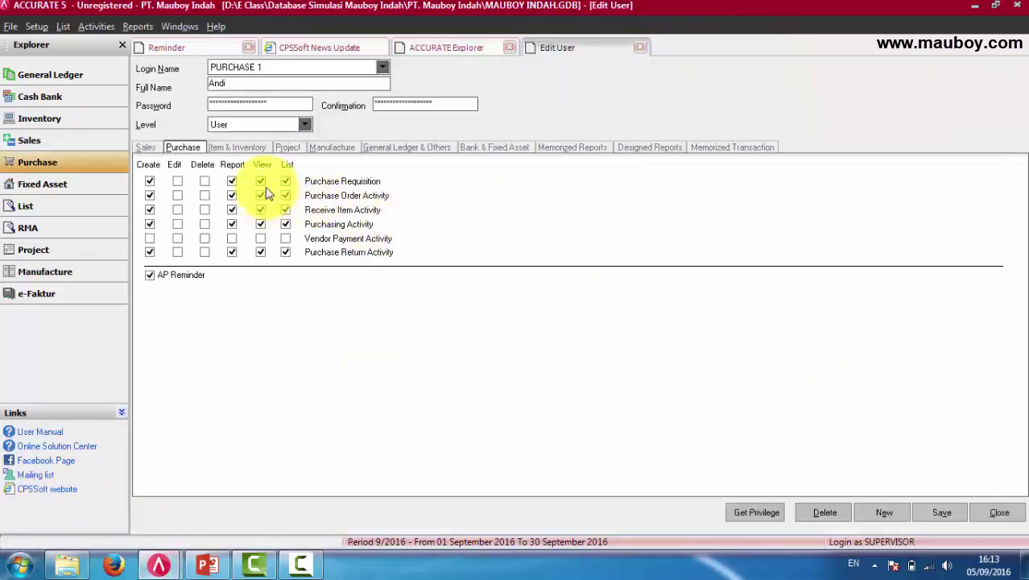
Run and close the Purchases By Vendors report from the supervisor's Index to Reports.
left_click(139, 27)
left_click(158, 45)
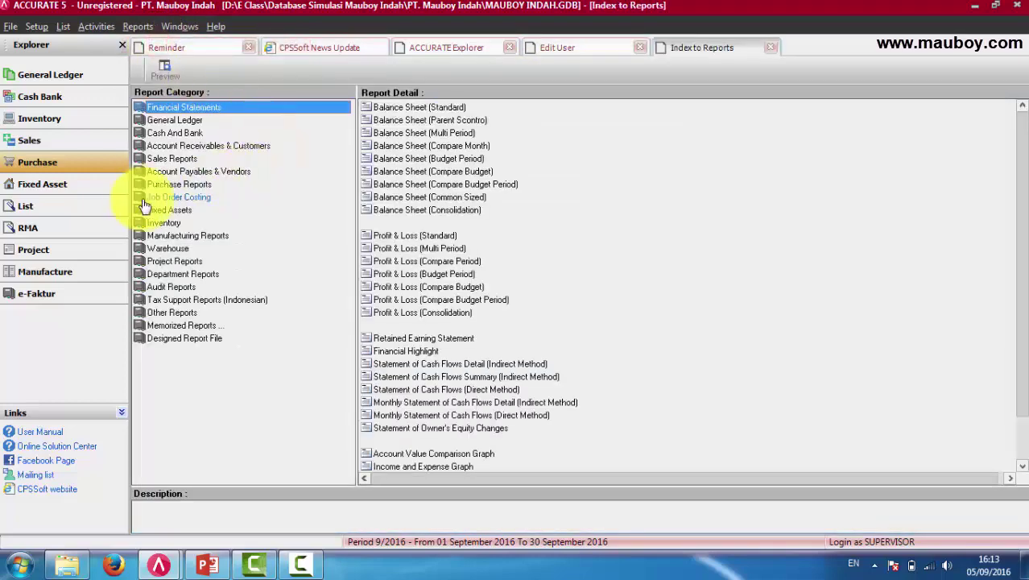
left_click(173, 185)
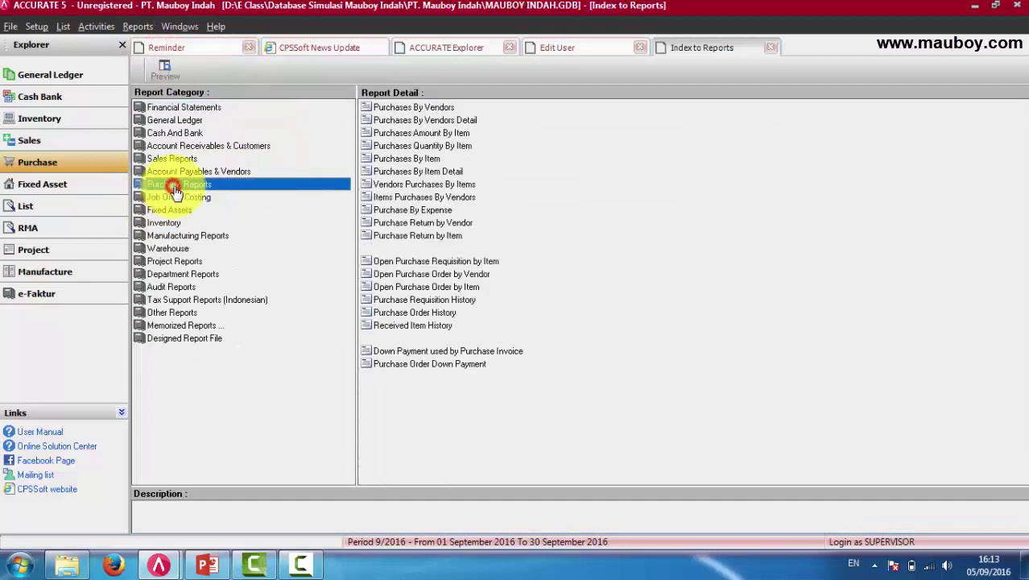
double_click(444, 106)
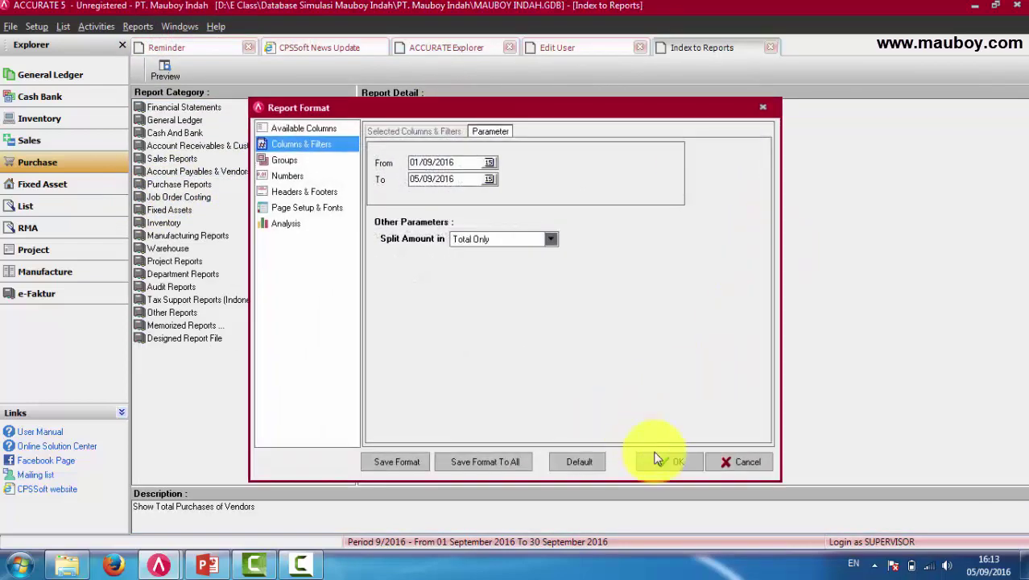
left_click(656, 458)
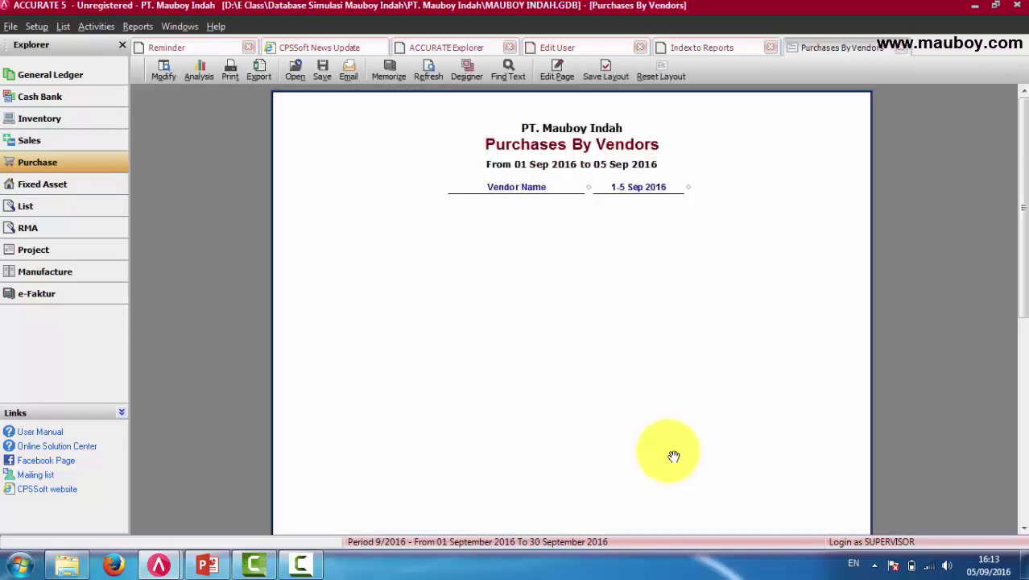
left_click(901, 47)
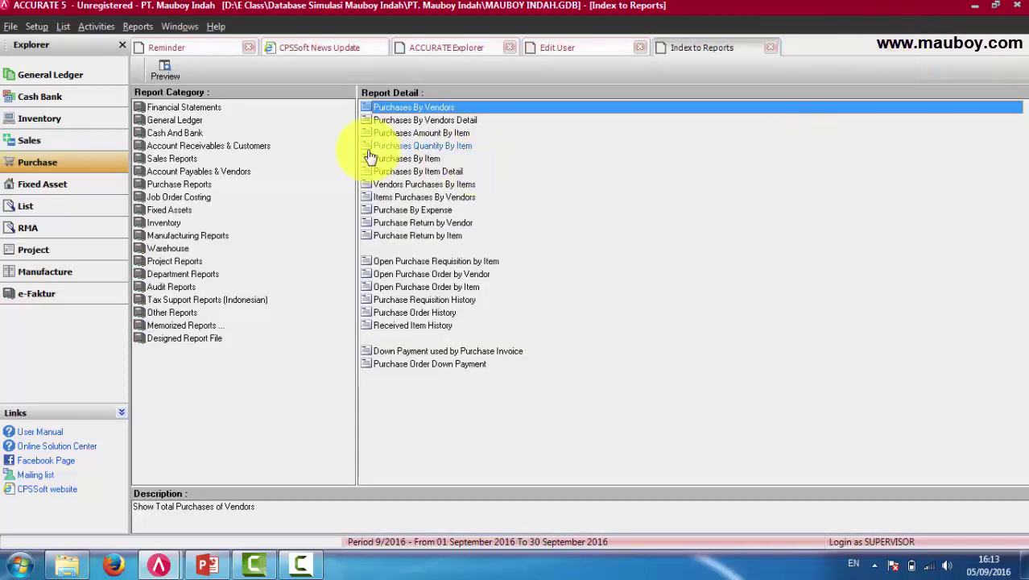
Highlight Vendors Purchases By Items, open Sales By Customer, then switch to PURCHASE 1's window.
left_click(407, 158)
key("Down")
key("Down")
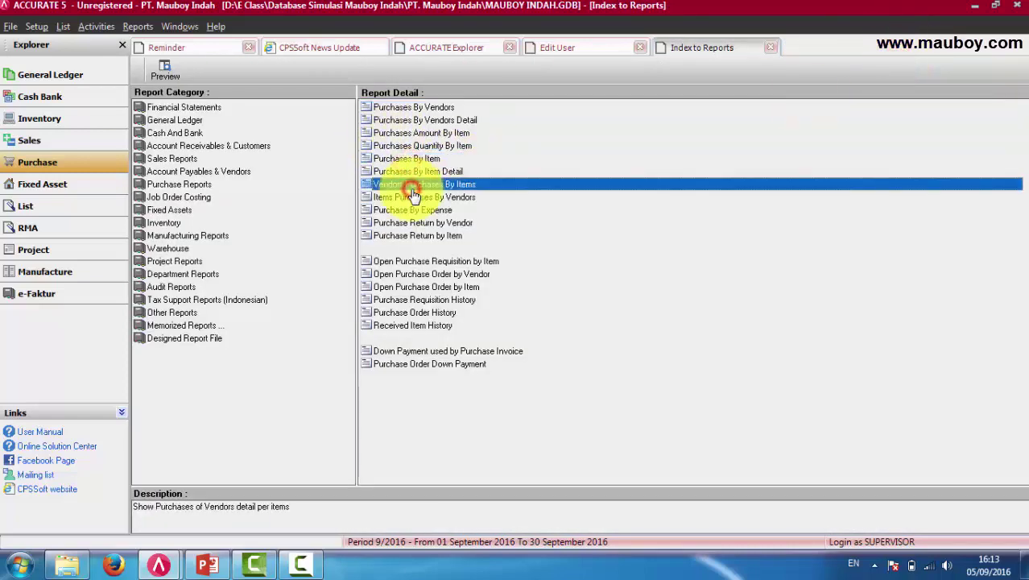
left_click(171, 158)
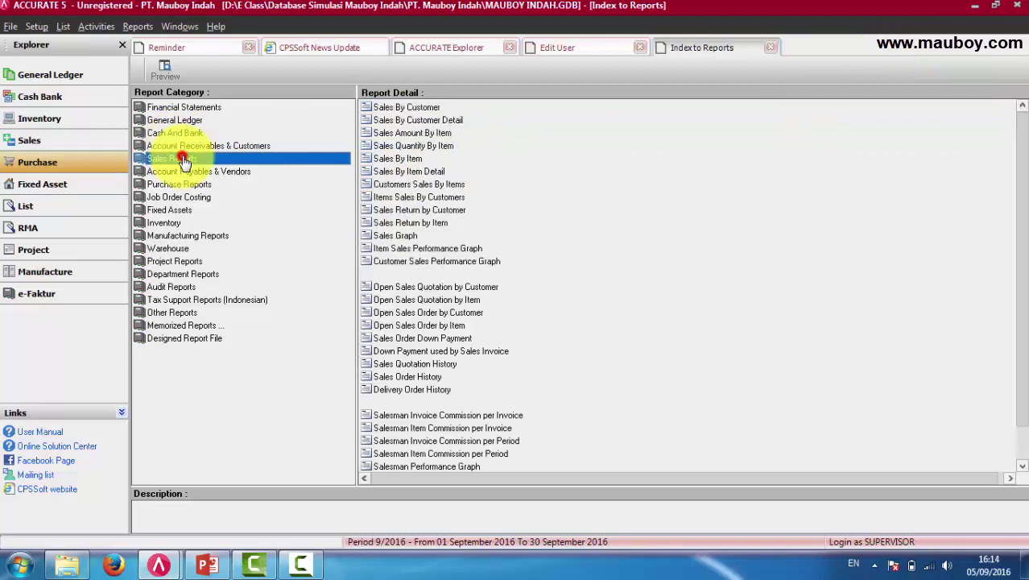
double_click(400, 108)
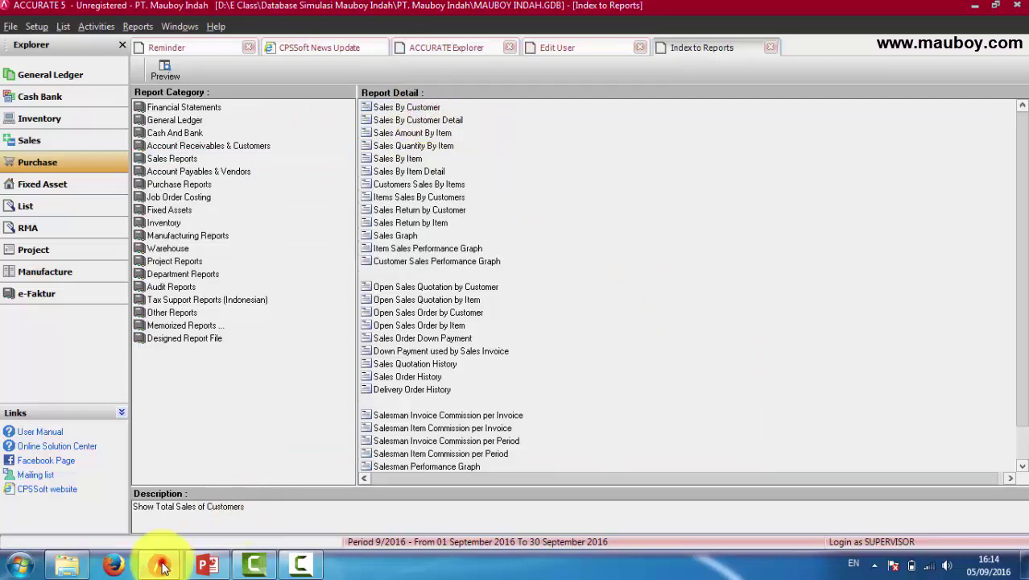
mouse_move(158, 564)
left_click(246, 498)
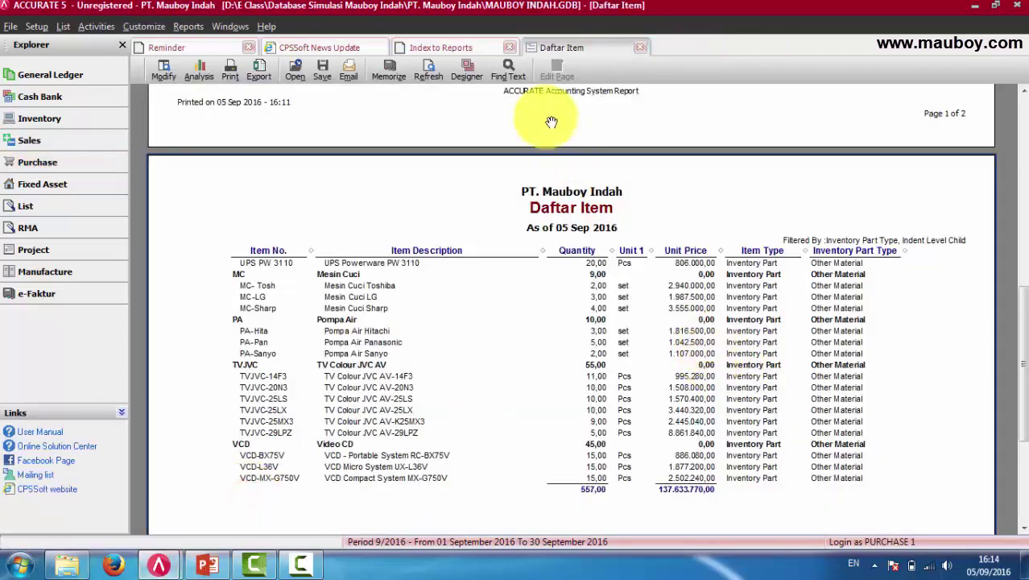
From Index to Reports, run and close the Purchases By Vendors report.
left_click(205, 26)
left_click(205, 41)
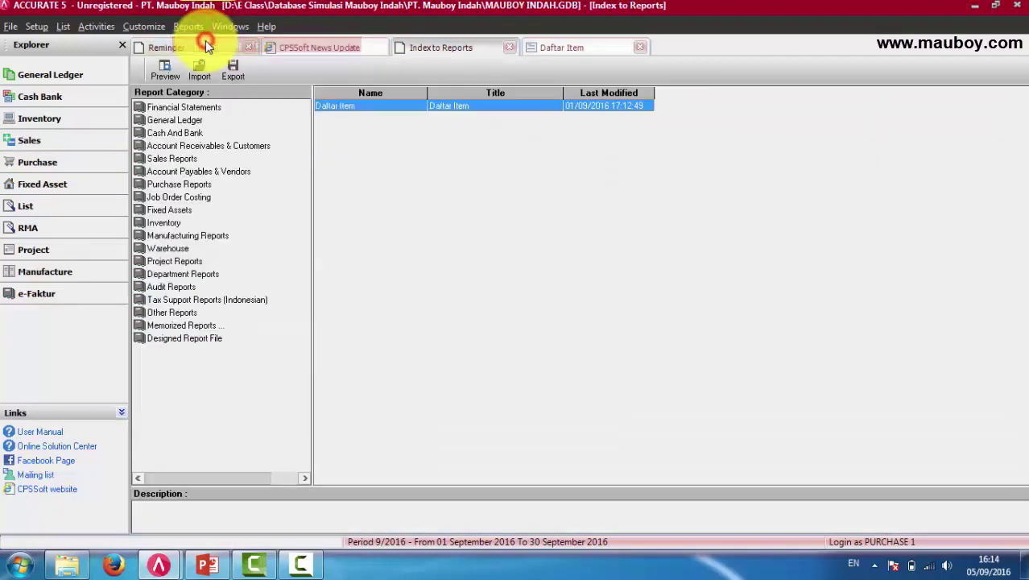
left_click(175, 185)
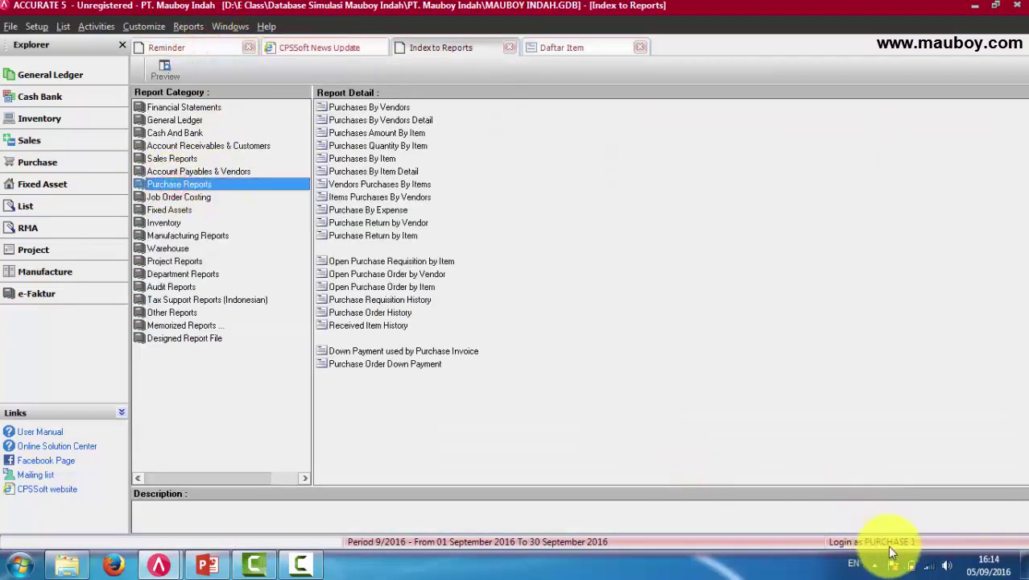
double_click(354, 107)
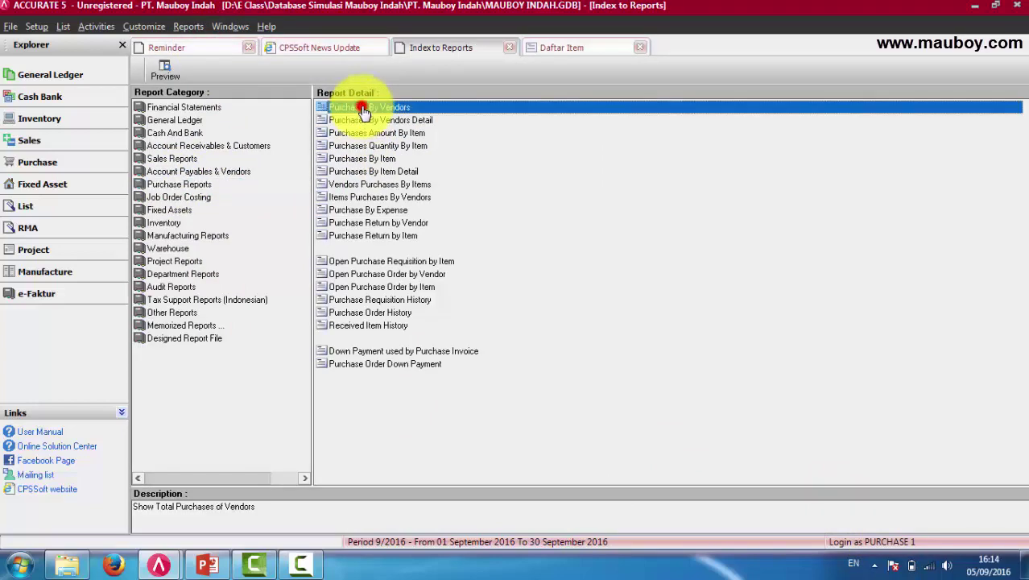
left_click(682, 460)
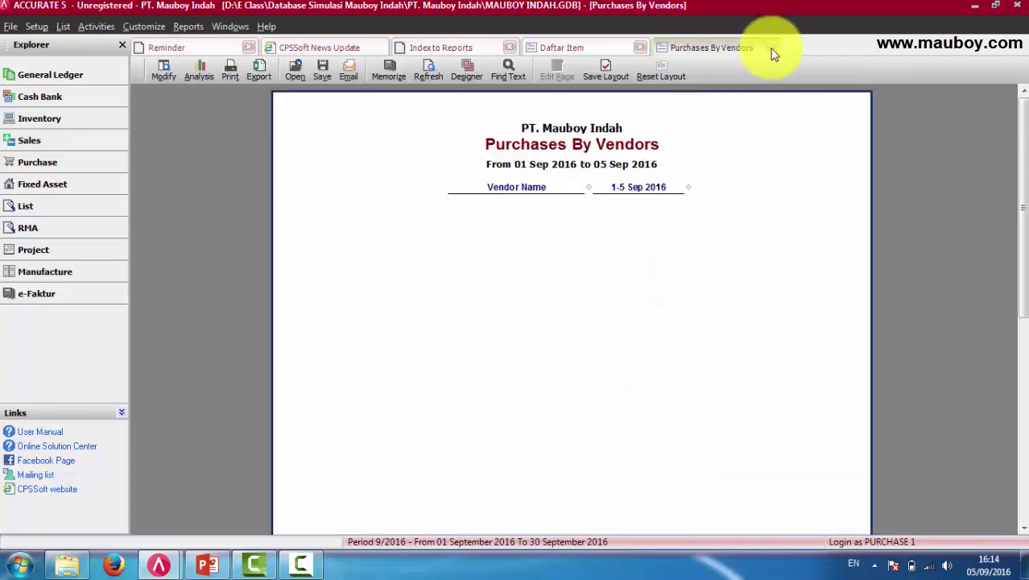
left_click(770, 48)
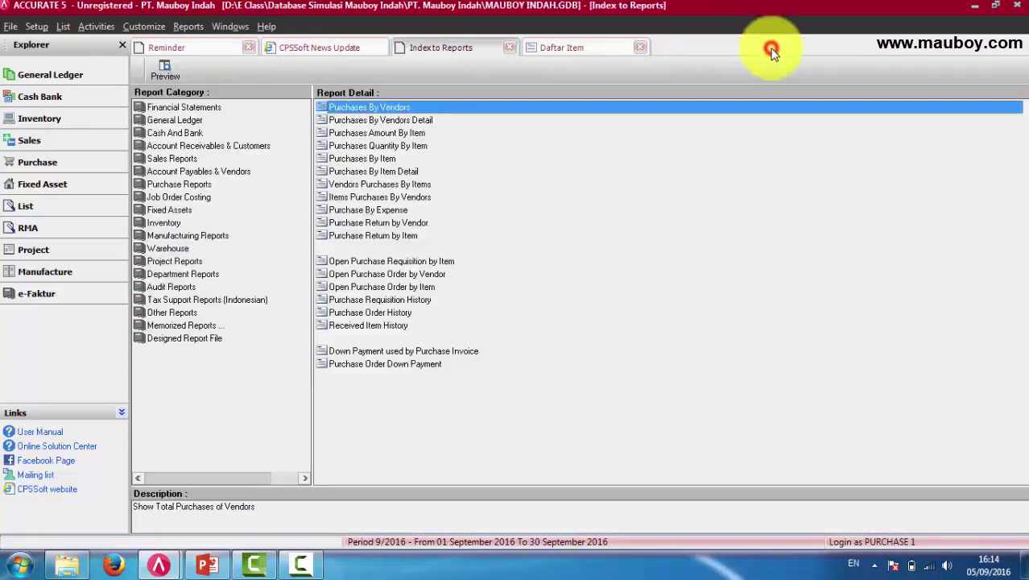
Try Sales Amount By Item, dismiss the no-permission error, and close Daftar Item.
left_click(174, 161)
double_click(356, 134)
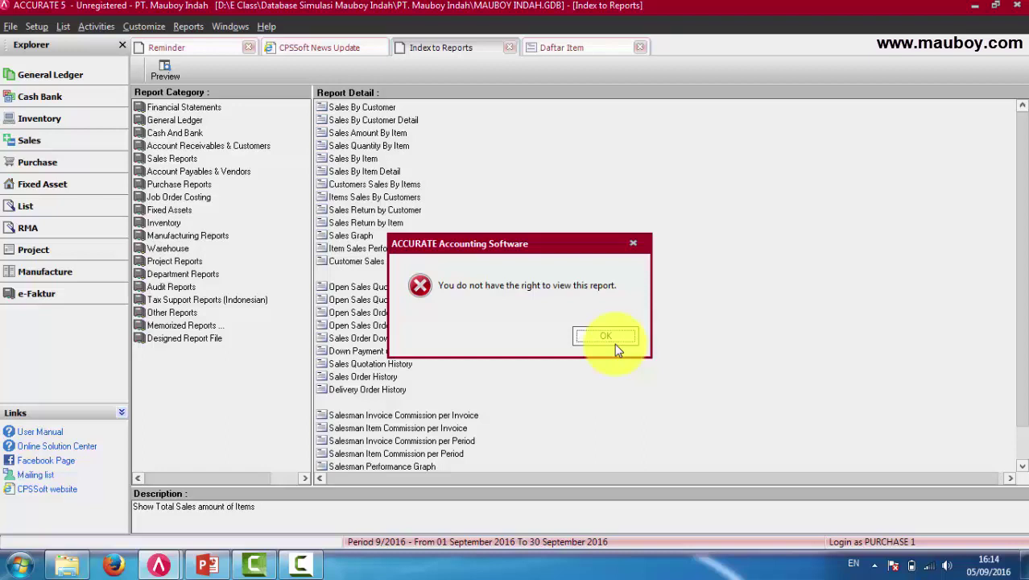
left_click(614, 343)
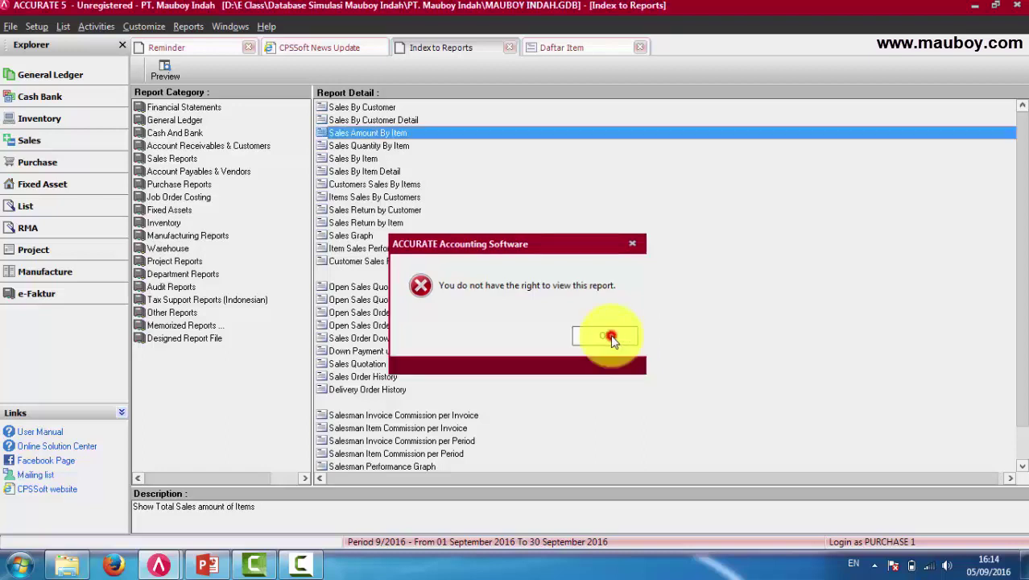
left_click(641, 49)
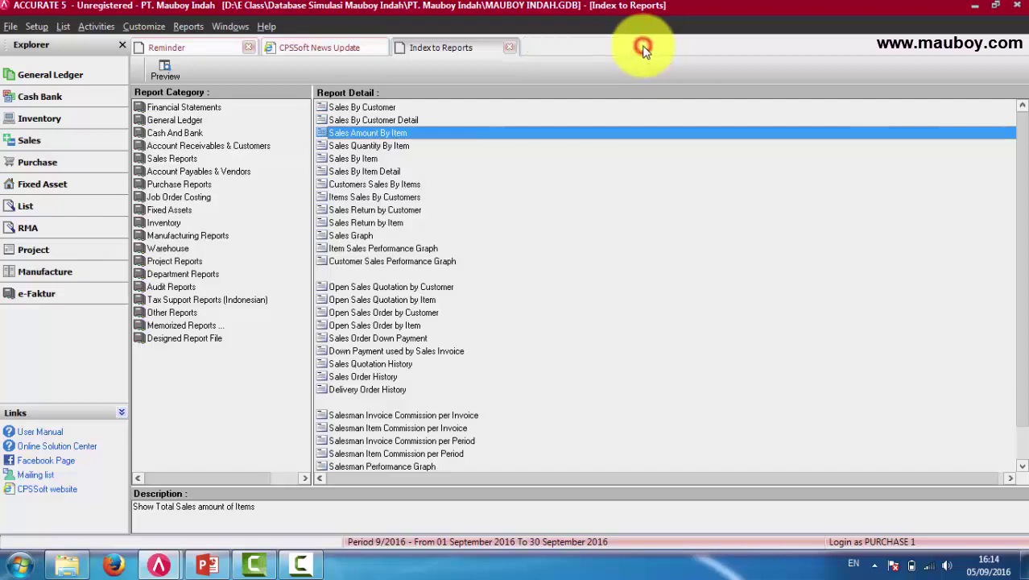
left_click(165, 562)
In the supervisor's editor, uncheck View for Purchase Order Activity and save the privileges.
left_click(112, 497)
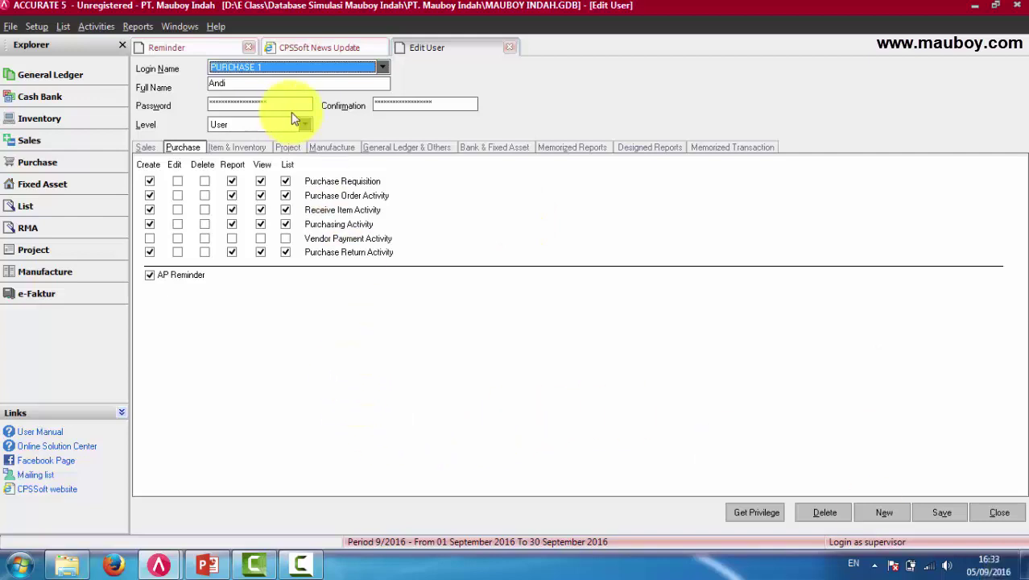
left_click(261, 197)
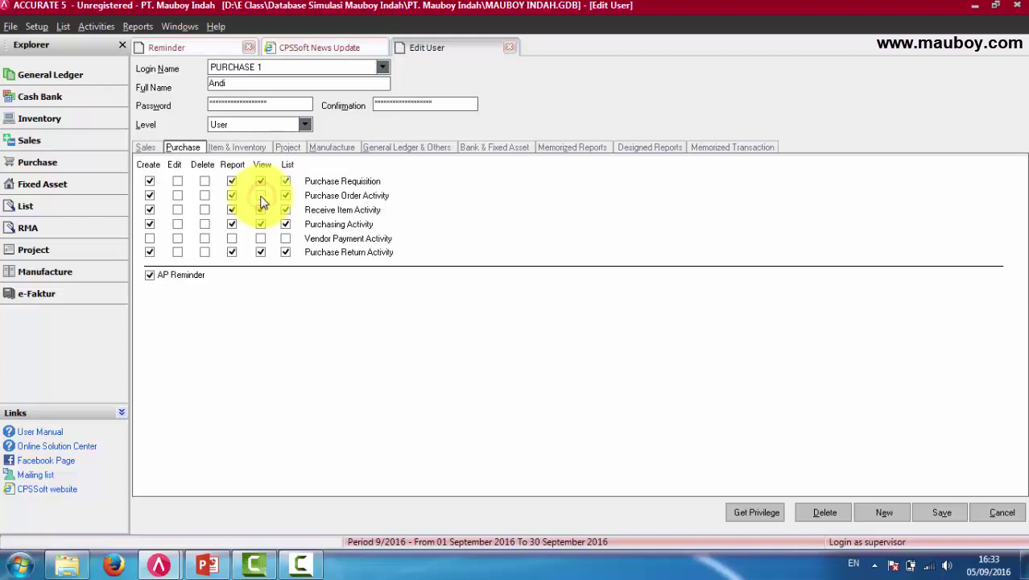
left_click(934, 515)
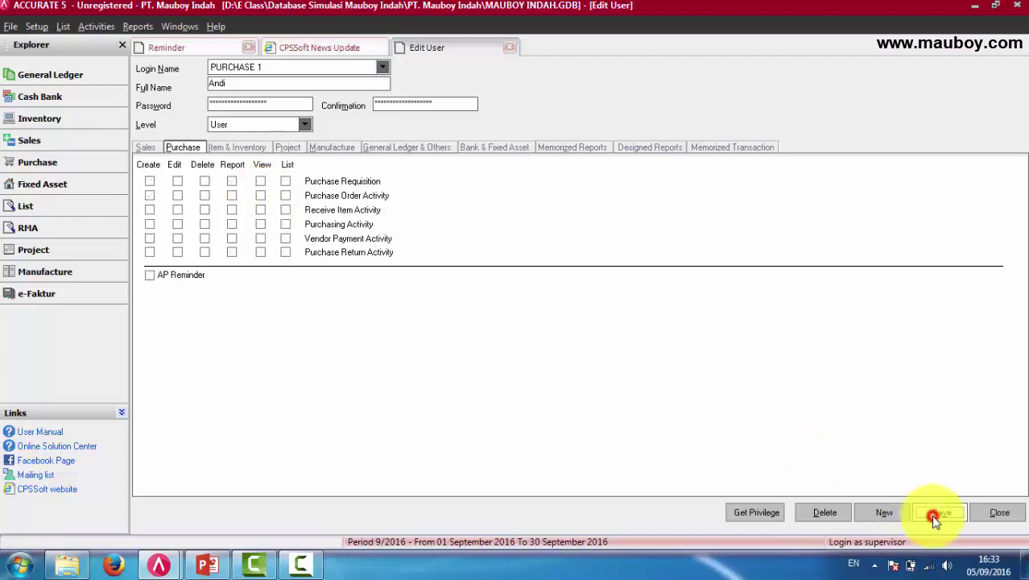
mouse_move(164, 566)
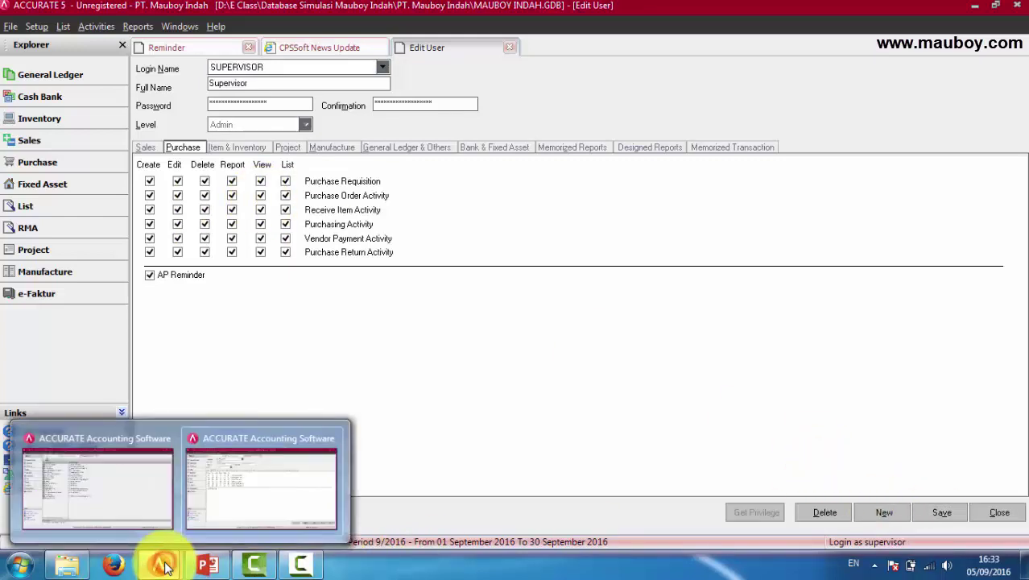
left_click(264, 494)
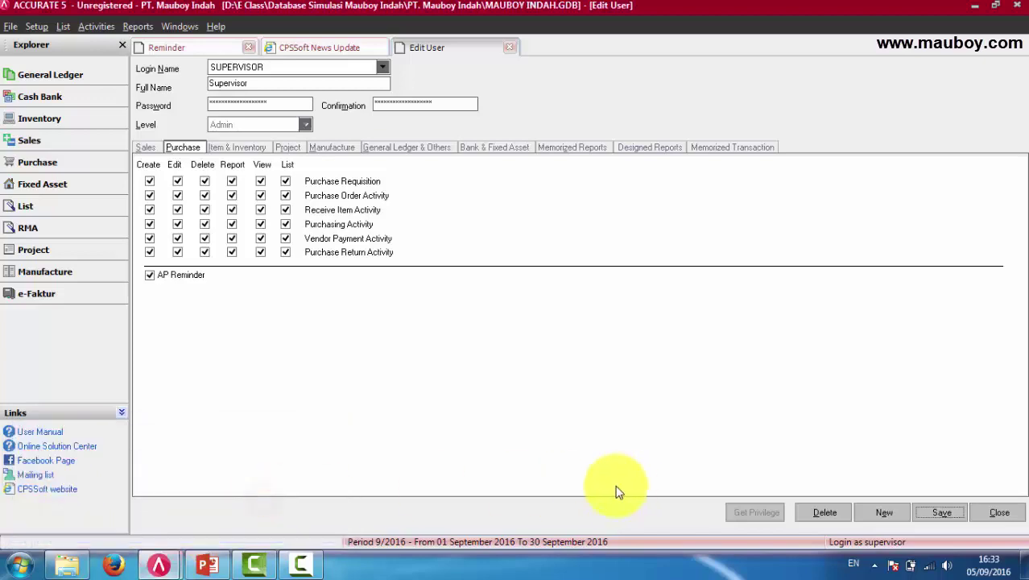
Open the Purchase Orders list with Filter by Date off and Full Received included.
left_click(145, 505)
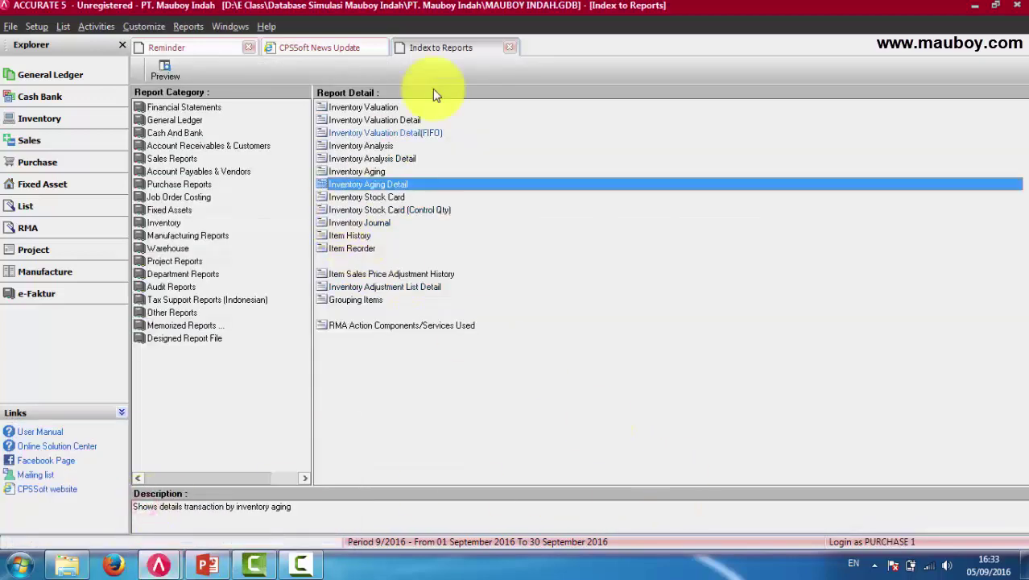
left_click(507, 49)
left_click(65, 27)
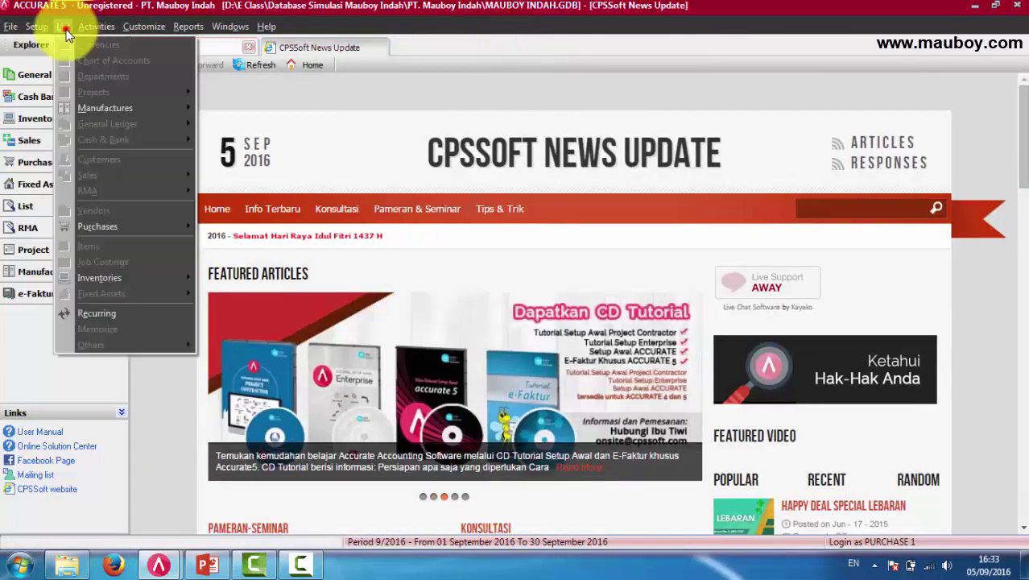
mouse_move(108, 228)
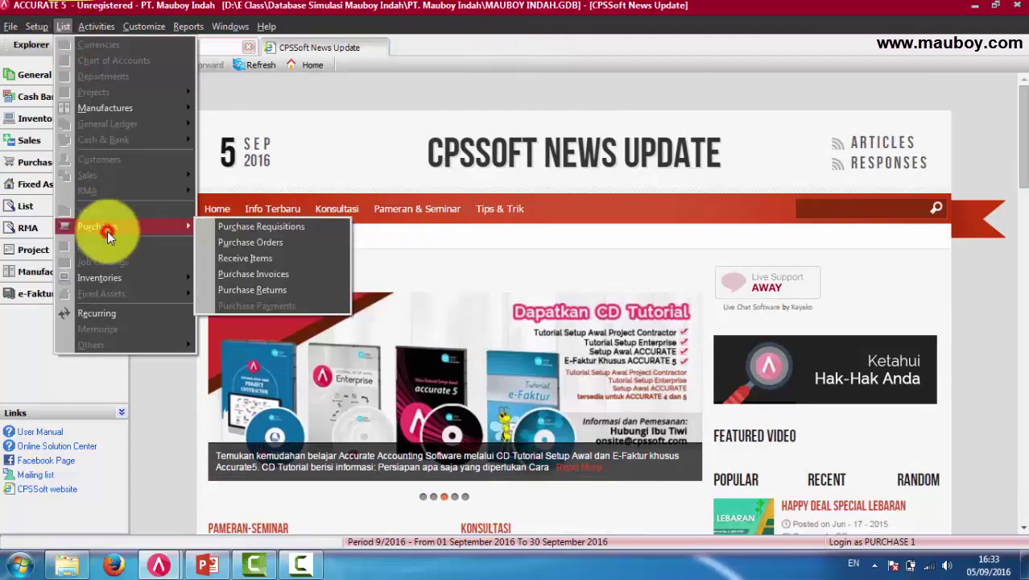
left_click(259, 261)
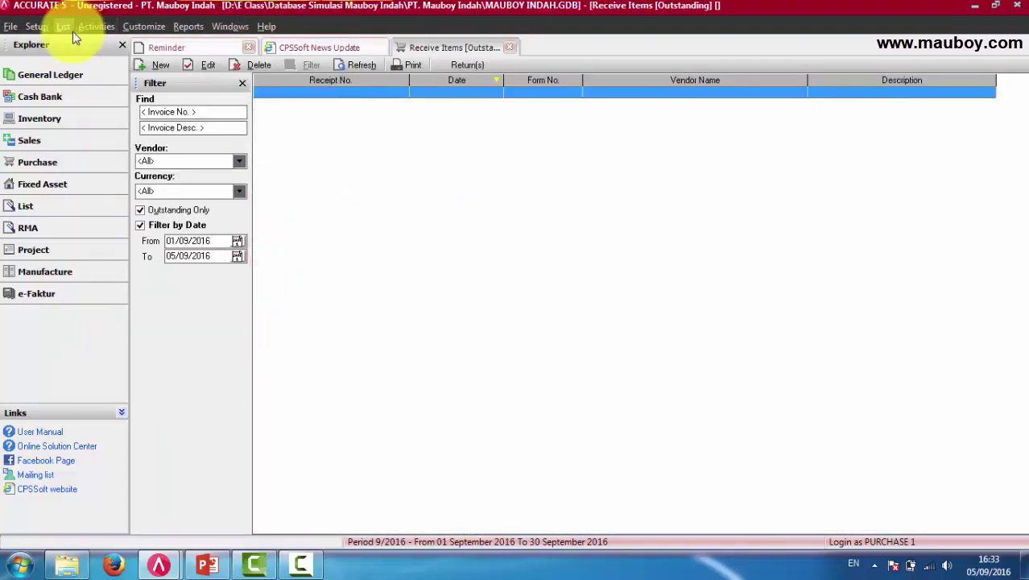
left_click(66, 27)
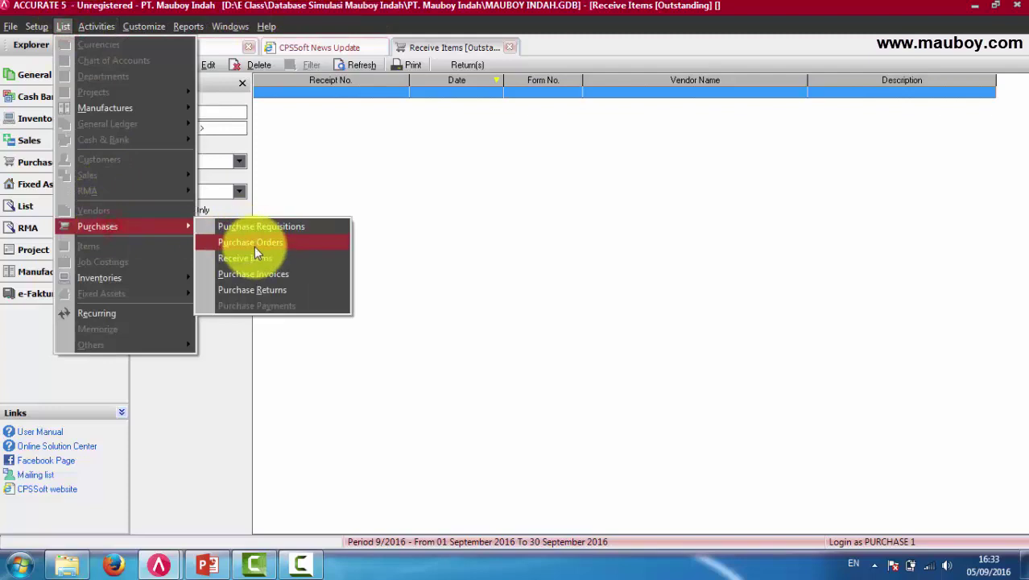
left_click(254, 246)
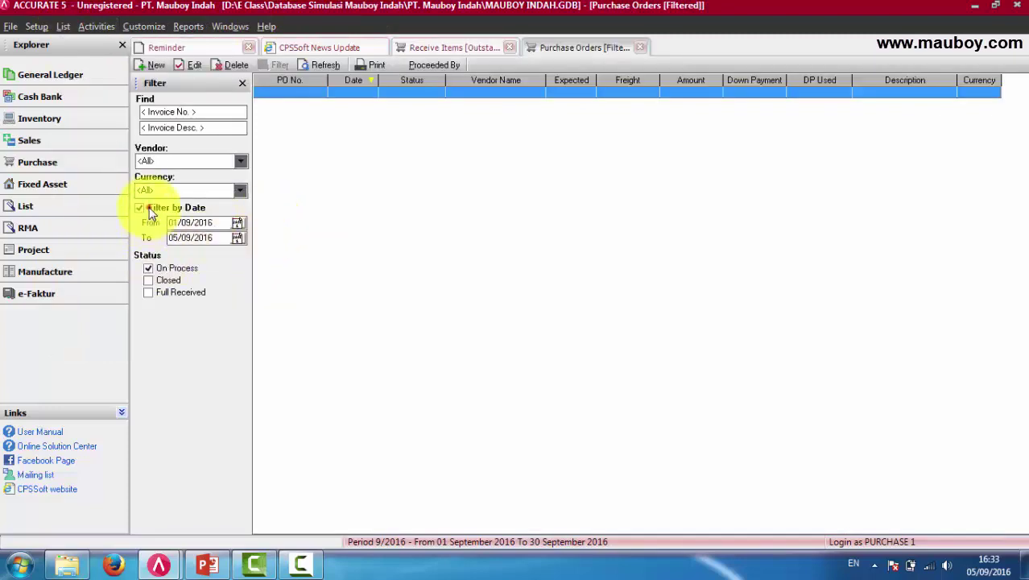
left_click(149, 210)
left_click(149, 259)
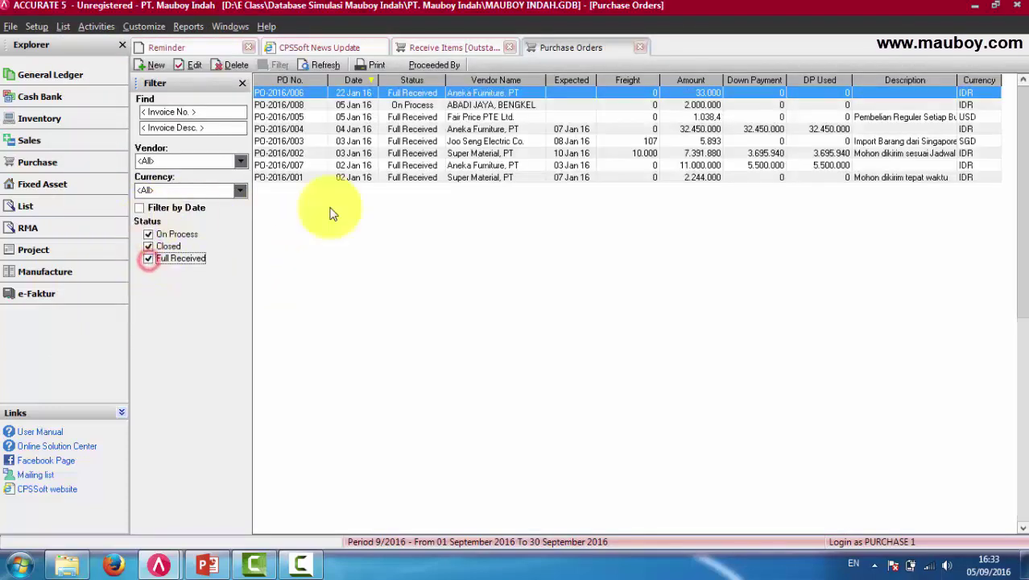
Attempt to view and edit PO-2016/004, dismissing both no-permission errors.
double_click(408, 128)
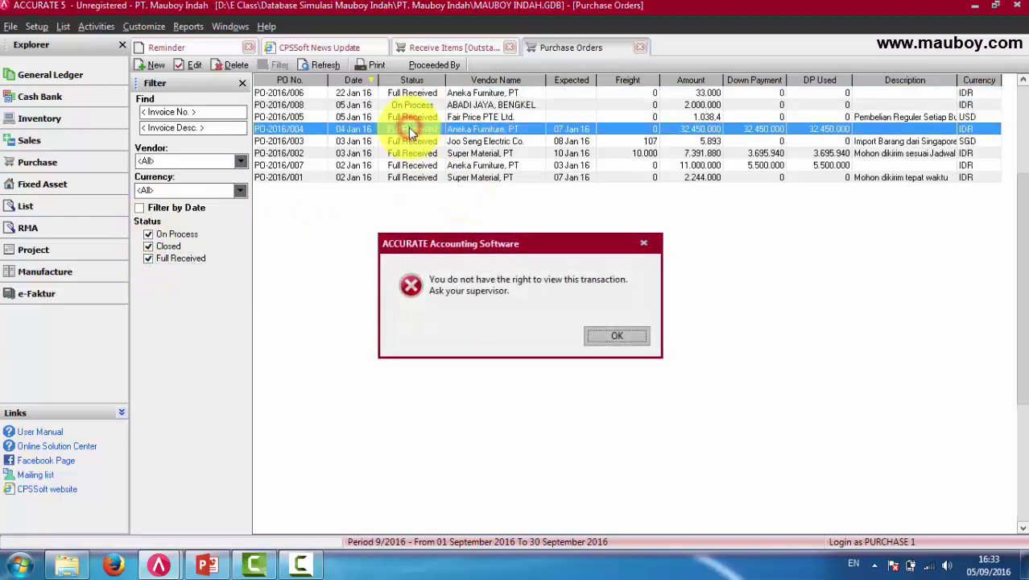
left_click(618, 336)
right_click(411, 133)
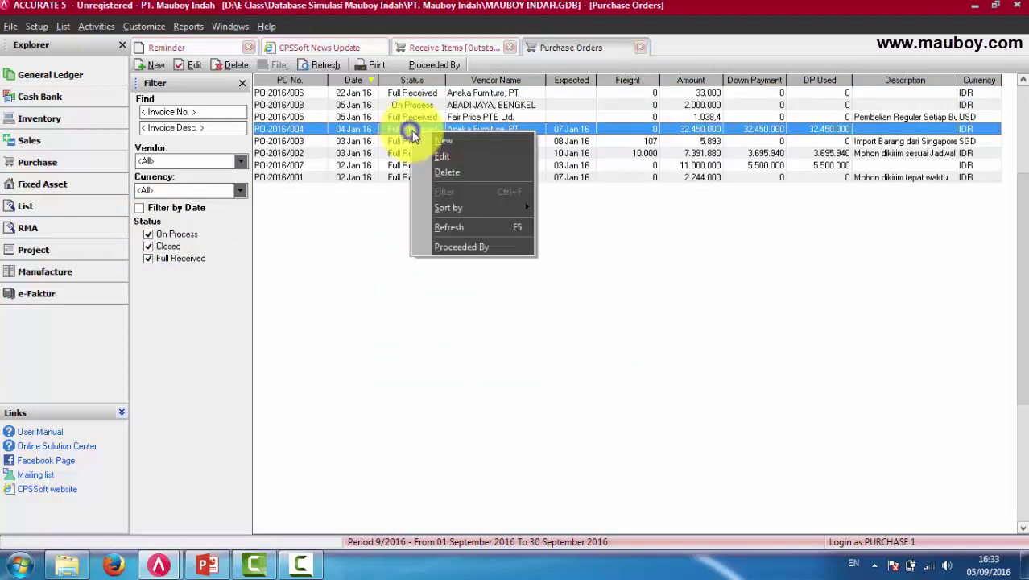
double_click(396, 138)
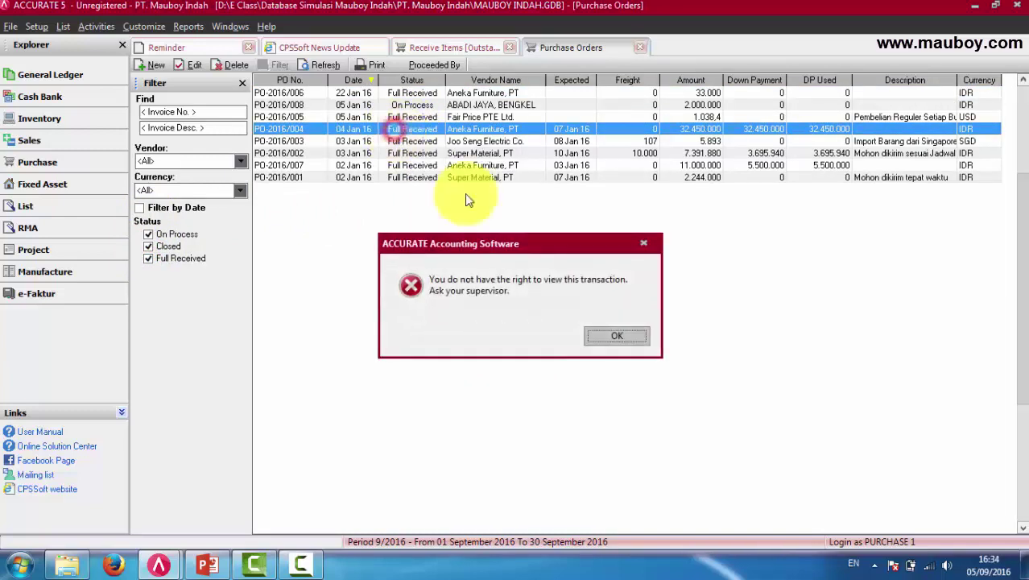
left_click(605, 332)
Select PURCHASE 1, re-grant the Purchase Order Activity View right, save, and return to that session.
mouse_move(161, 564)
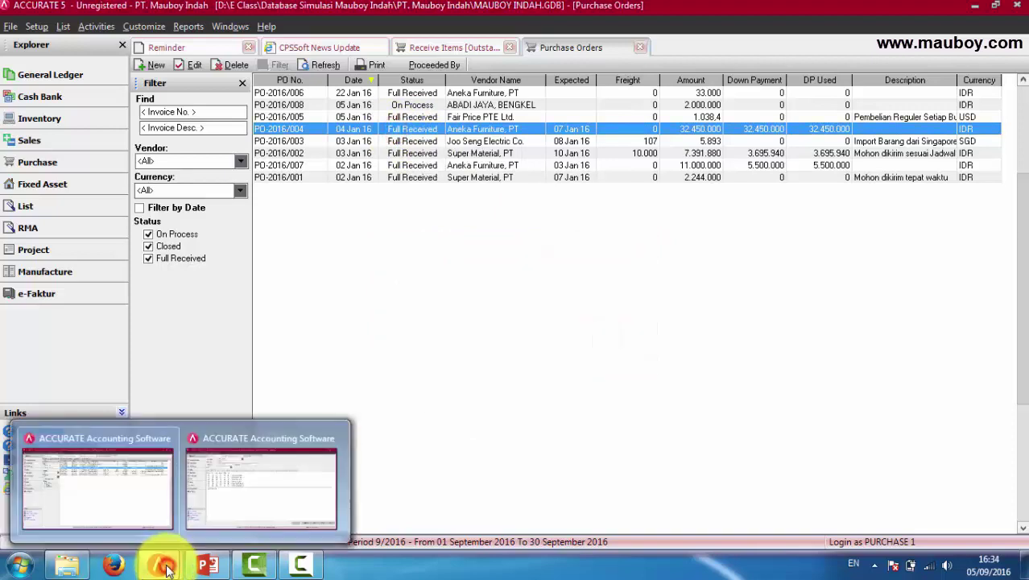
left_click(217, 496)
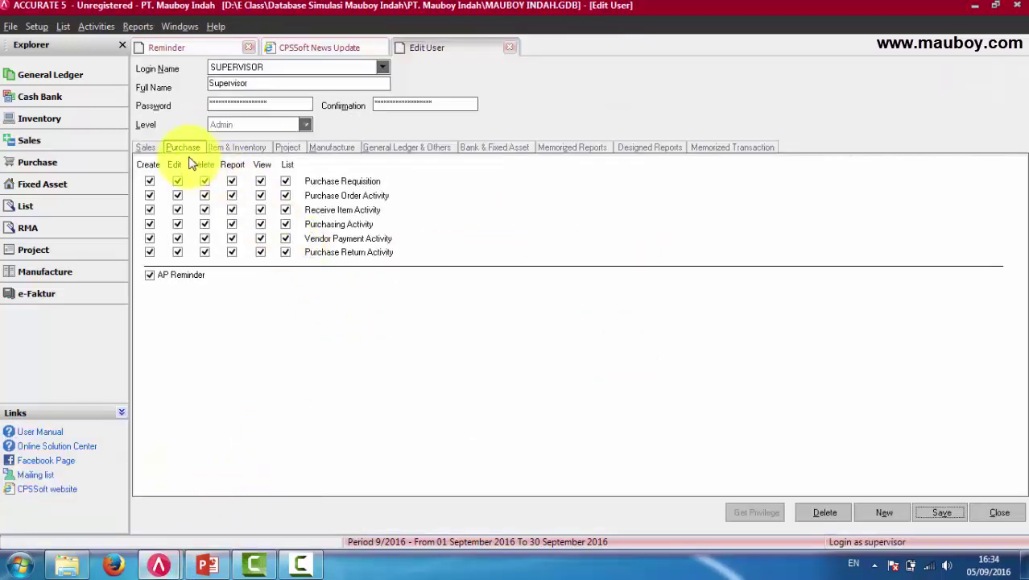
left_click(377, 68)
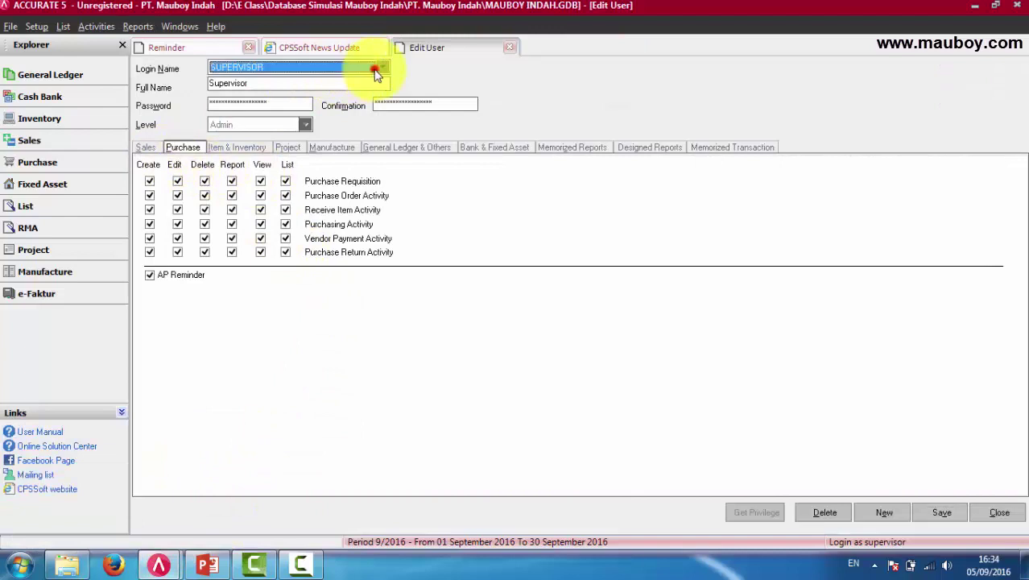
left_click(276, 93)
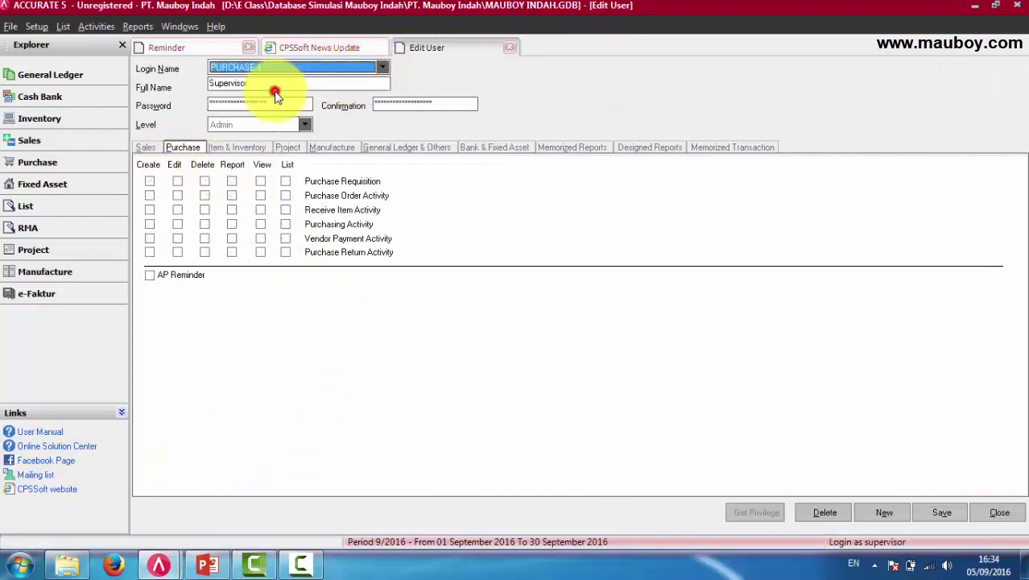
left_click(261, 195)
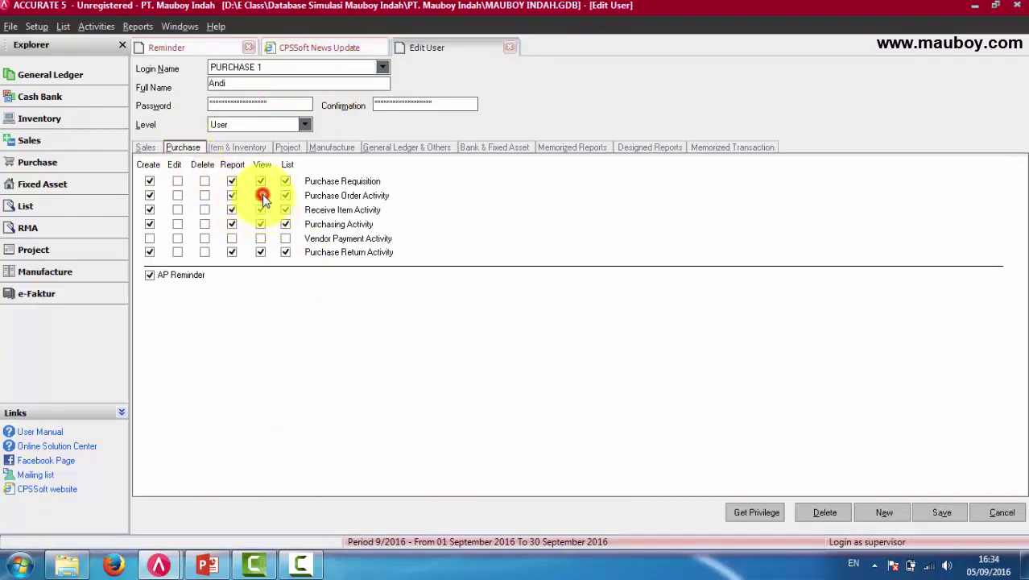
left_click(942, 513)
mouse_move(153, 561)
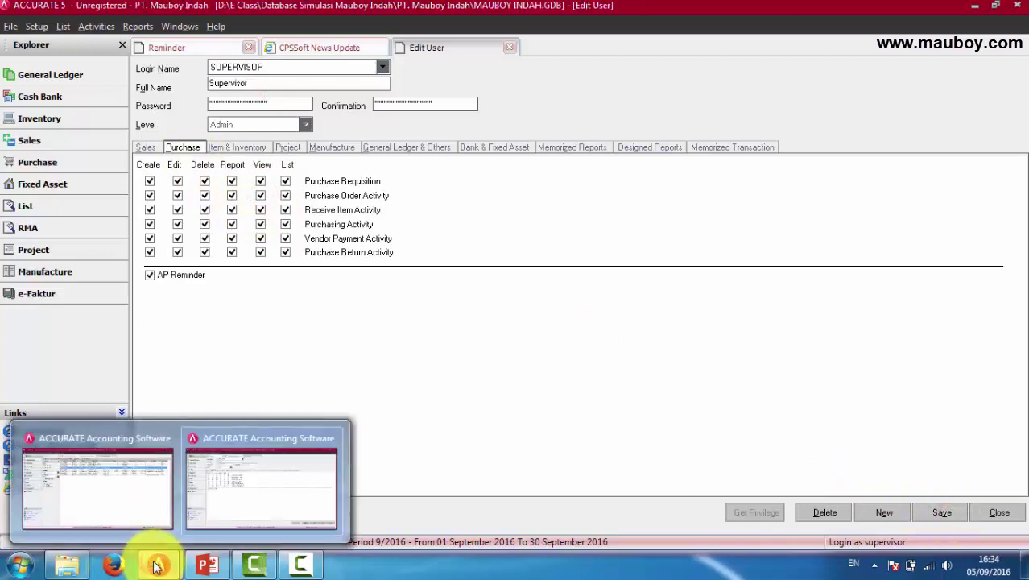
left_click(117, 493)
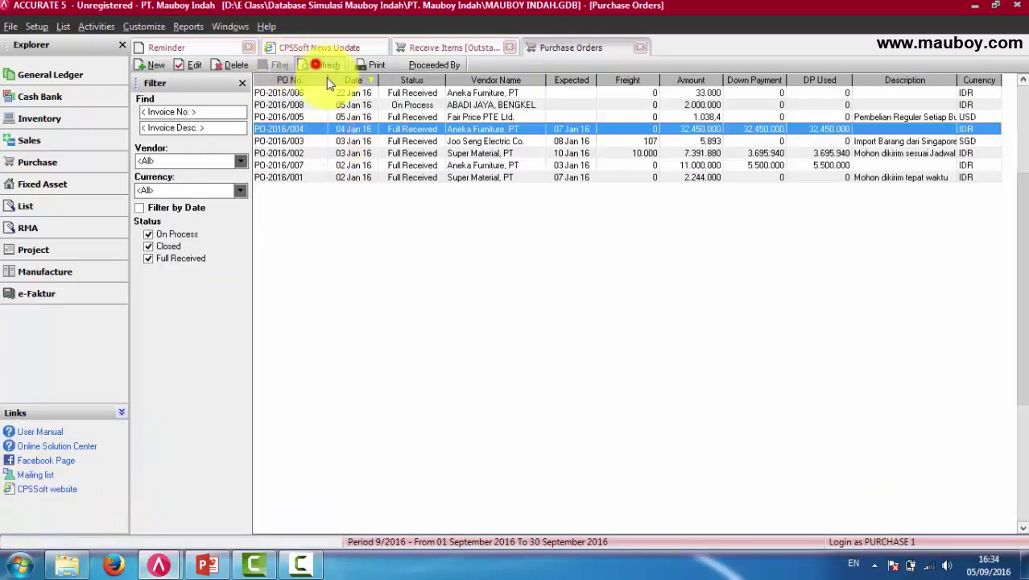
Open PO-2016/003 from Joo Seng Electric Co., cancel it, and return to the supervisor's editor.
double_click(352, 141)
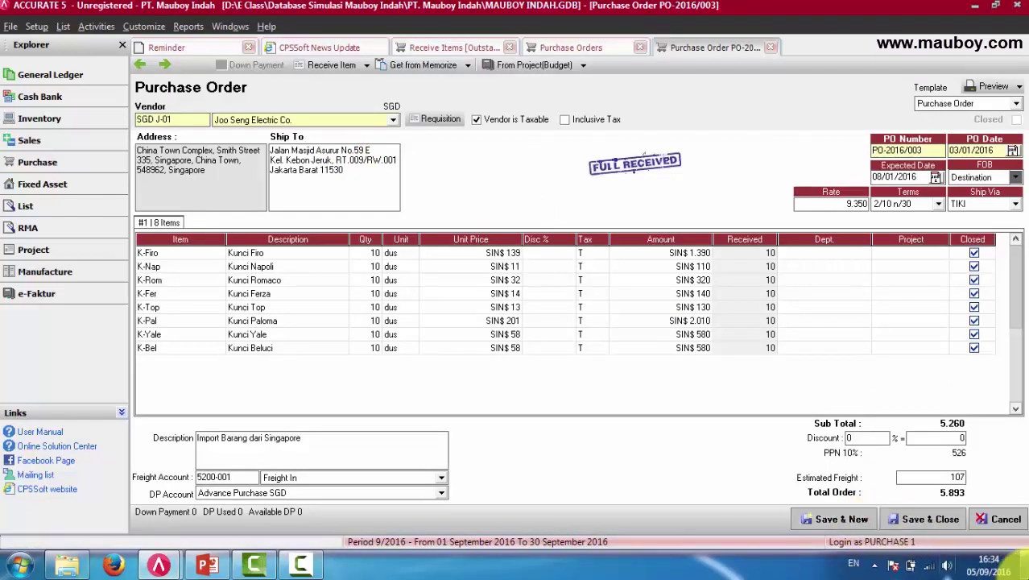
left_click(1000, 519)
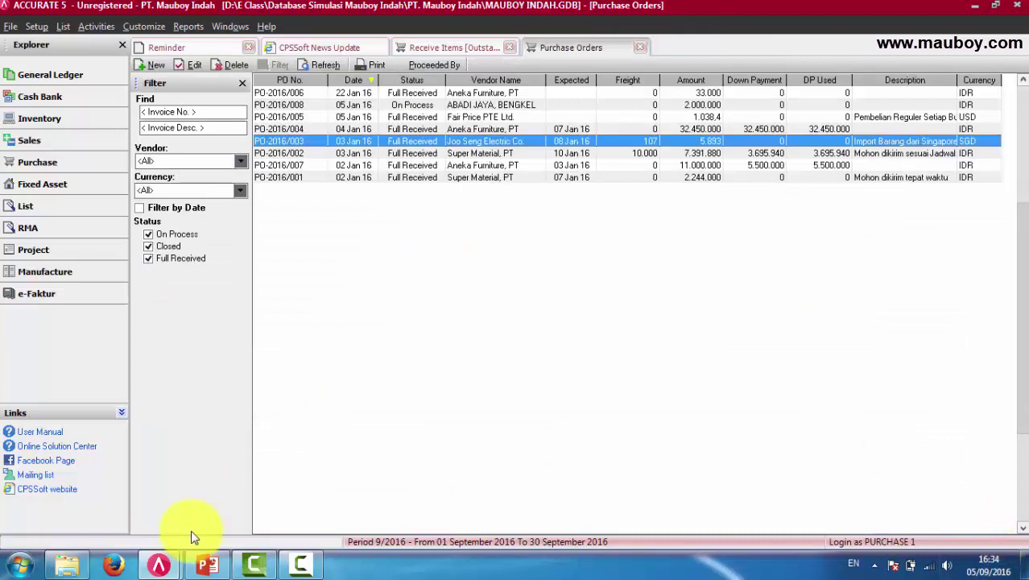
left_click(161, 565)
left_click(292, 496)
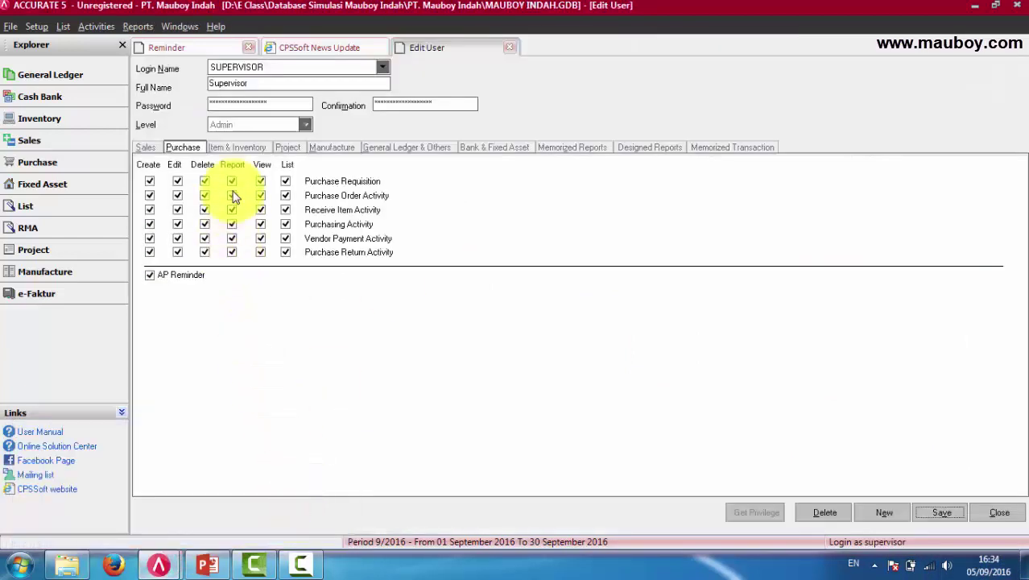
Browse SUPERVISOR's privilege tabs, then load PURCHASE 1's privileges in Login Name.
left_click(237, 147)
left_click(382, 68)
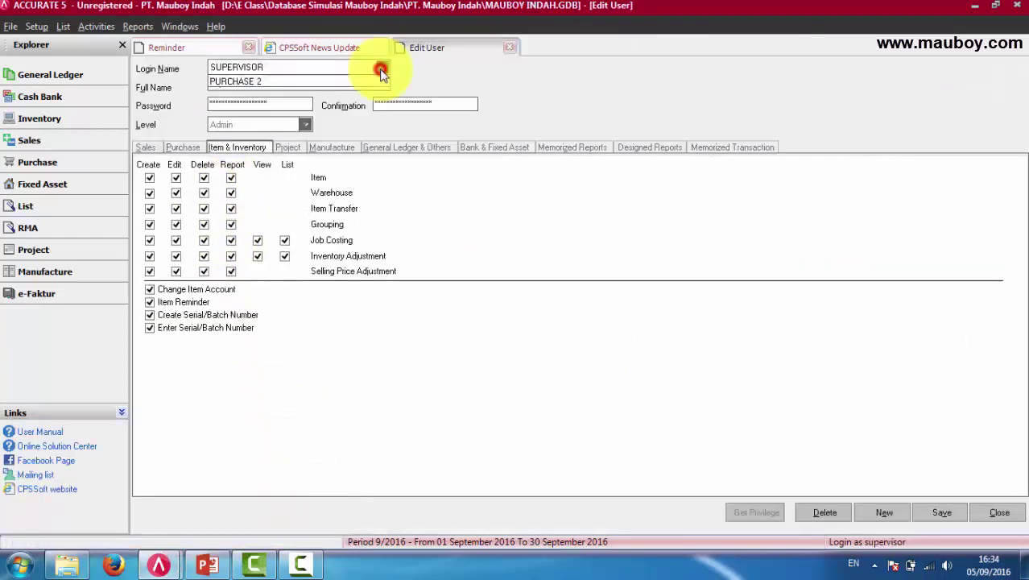
left_click(510, 87)
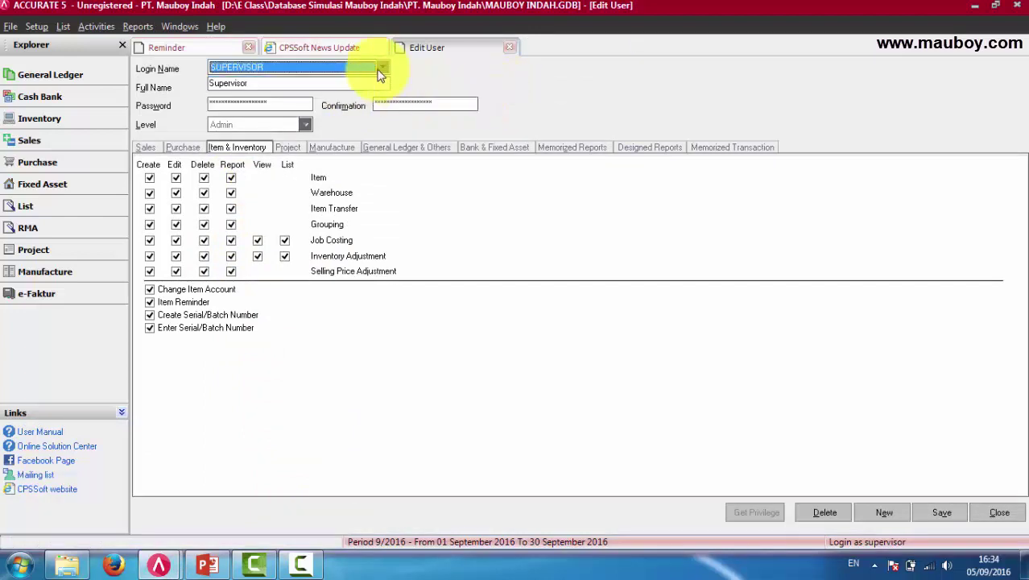
left_click(169, 148)
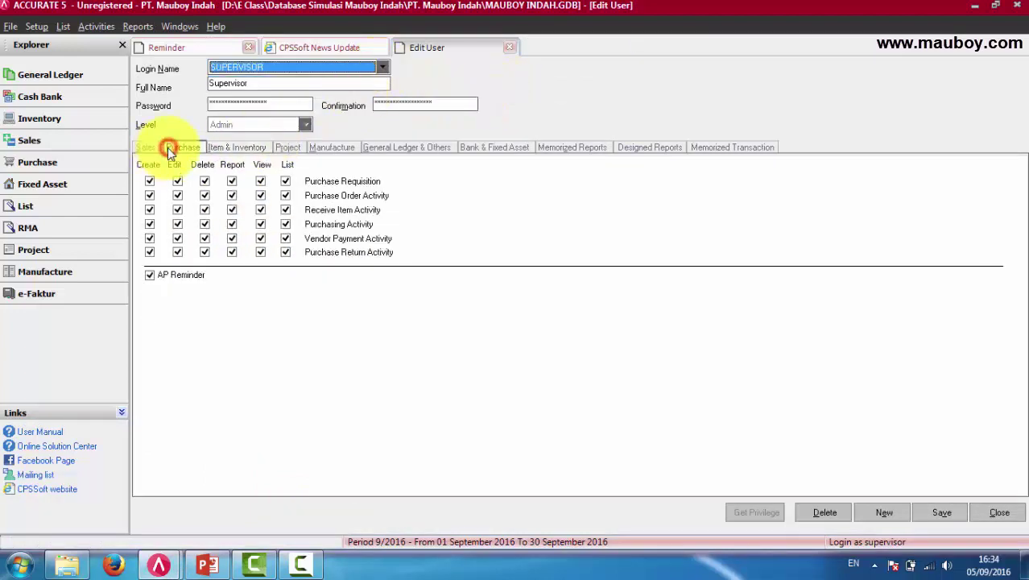
left_click(144, 147)
left_click(382, 69)
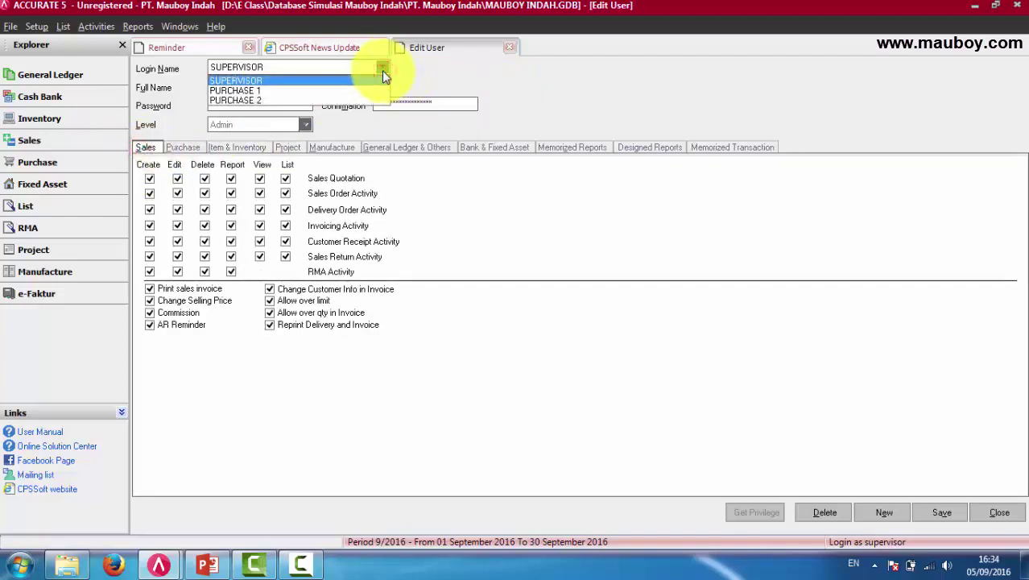
left_click(368, 87)
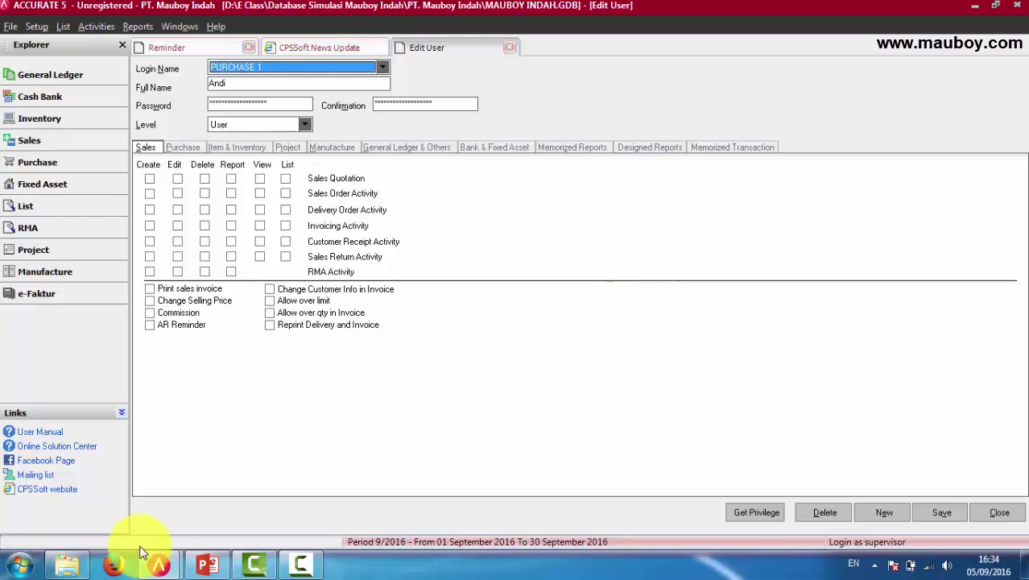
left_click(158, 563)
left_click(317, 492)
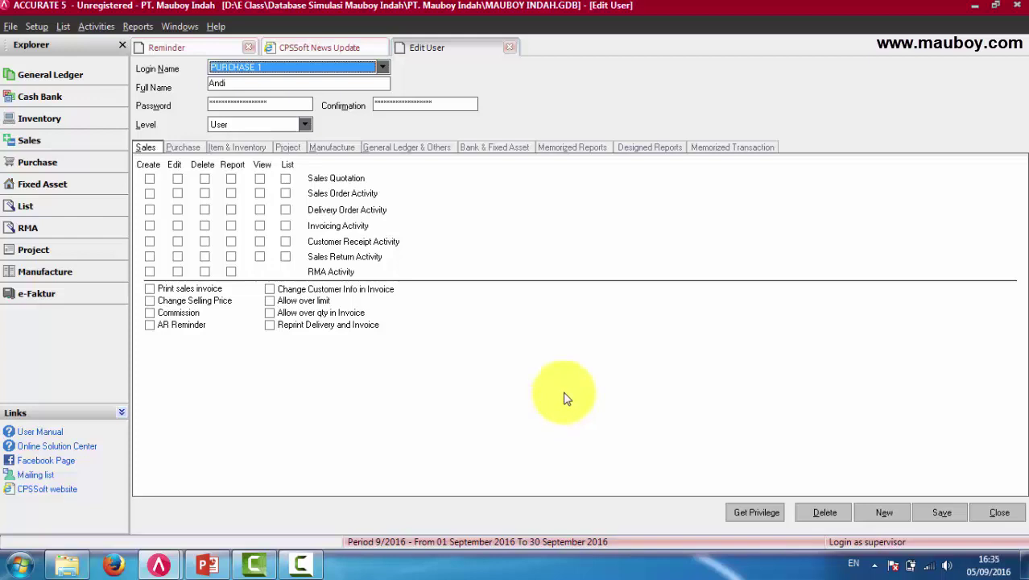
Review PURCHASE 1's Purchase, Inventory, Manufacture, GL, Bank, Project, Sales and report privilege tabs.
left_click(191, 147)
left_click(229, 147)
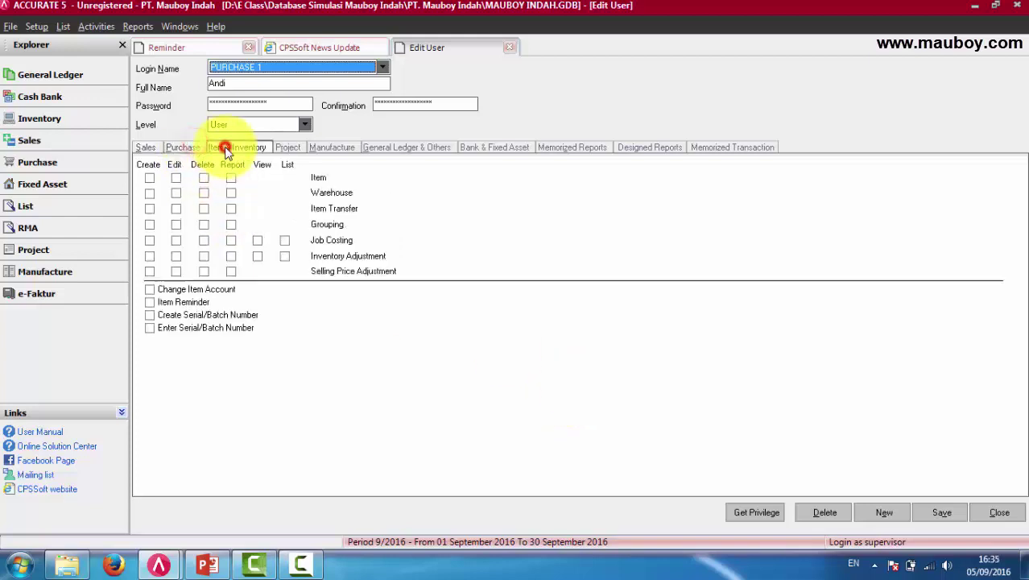
left_click(326, 147)
left_click(389, 149)
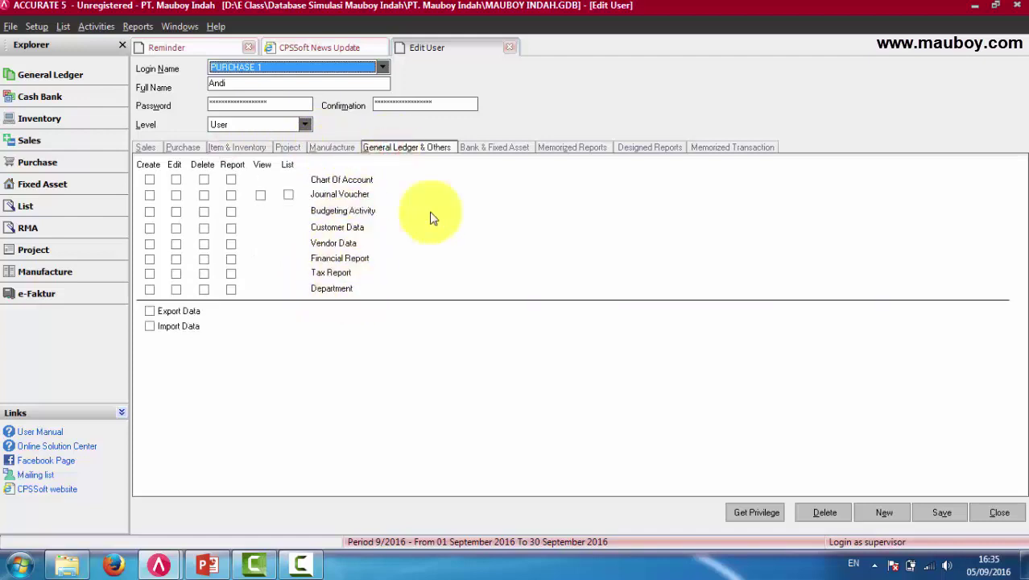
left_click(496, 147)
left_click(579, 150)
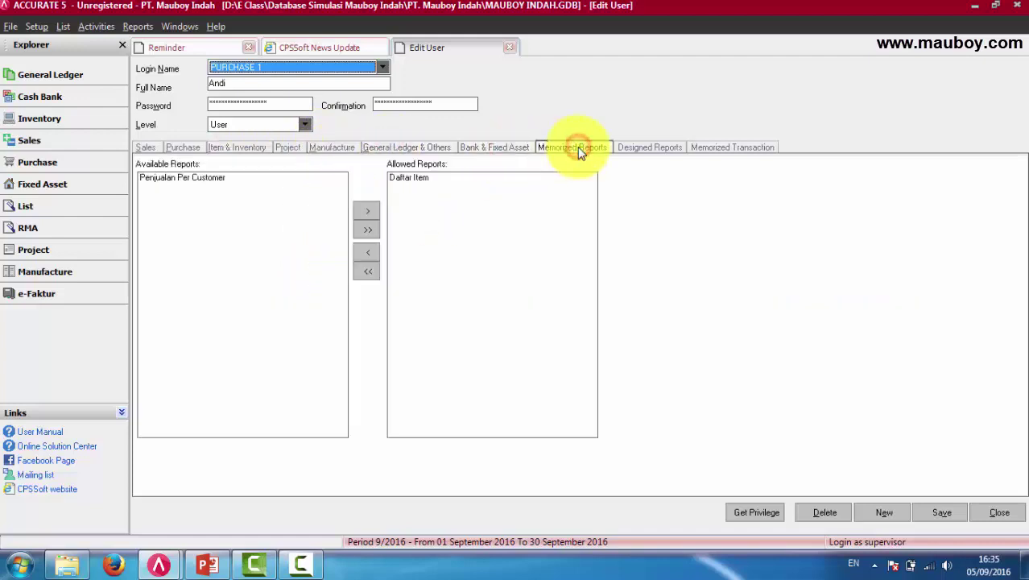
left_click(652, 148)
left_click(326, 148)
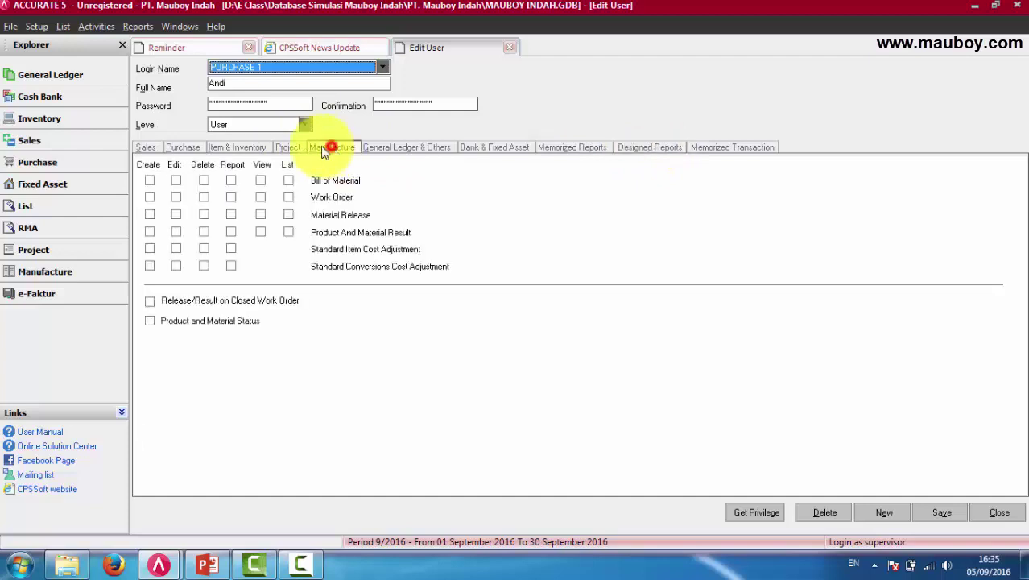
left_click(288, 148)
left_click(259, 148)
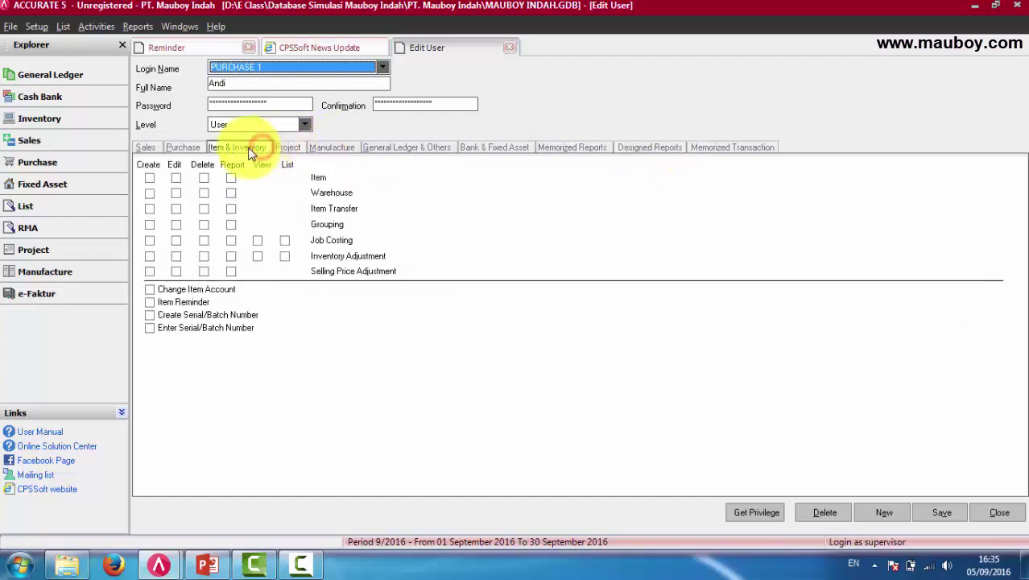
left_click(182, 150)
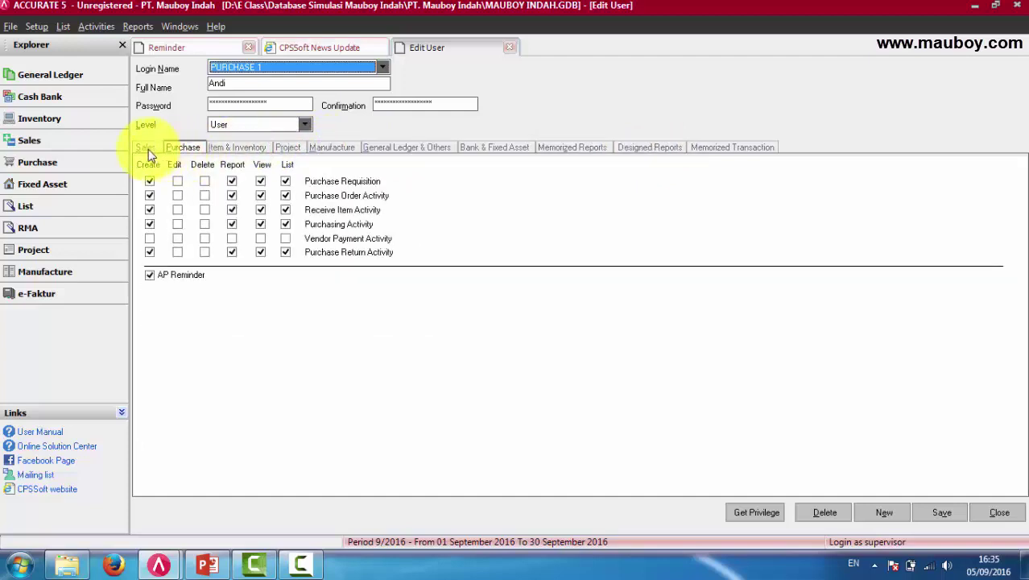
left_click(147, 149)
left_click(212, 149)
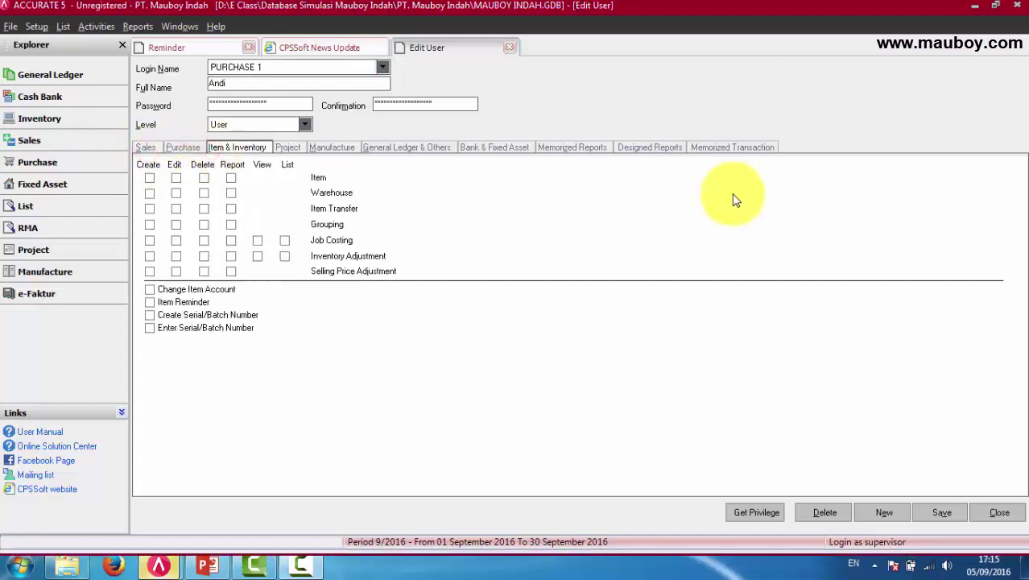
Load the PURCHASE 2 user record from the Login Name list.
left_click(383, 67)
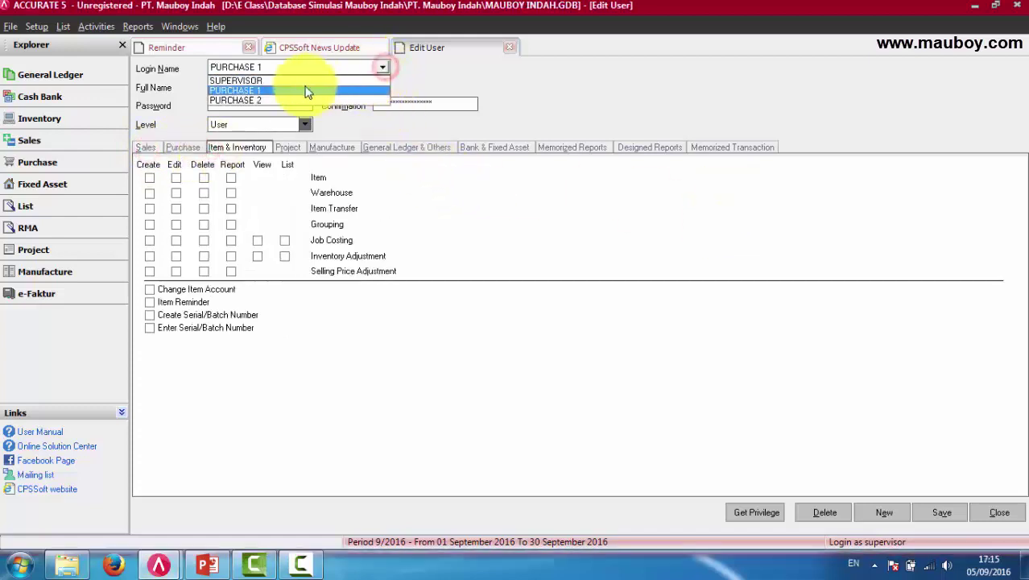
left_click(276, 100)
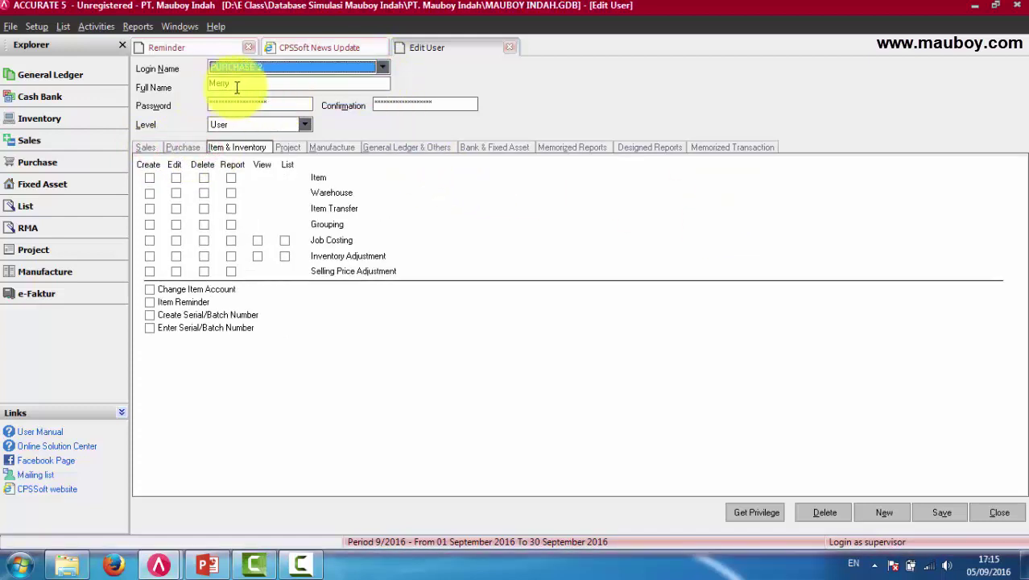
left_click(230, 84)
left_click(158, 563)
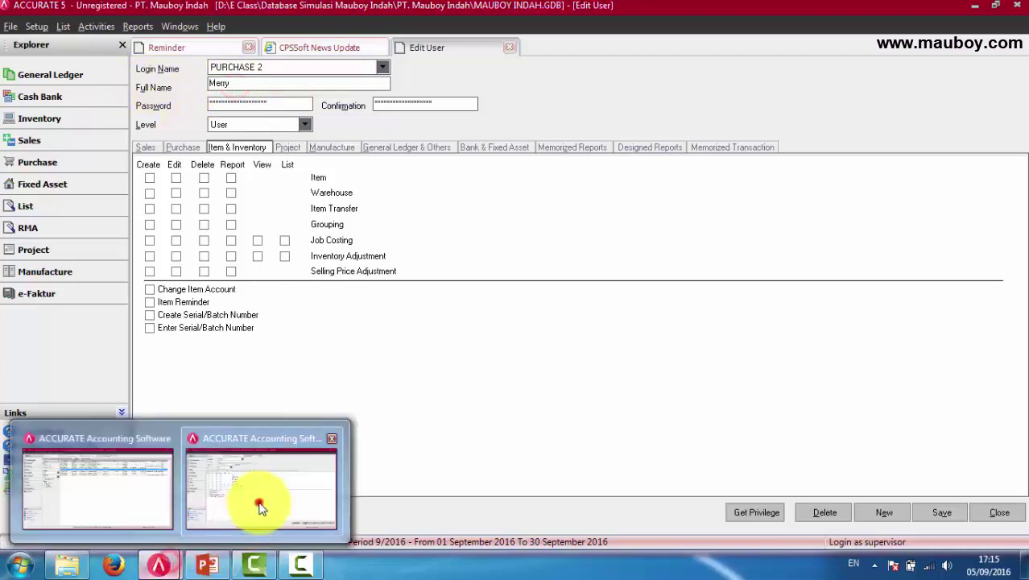
left_click(259, 493)
In the PURCHASE 1 session, close the Purchase Orders and Receive Items tabs.
left_click(159, 563)
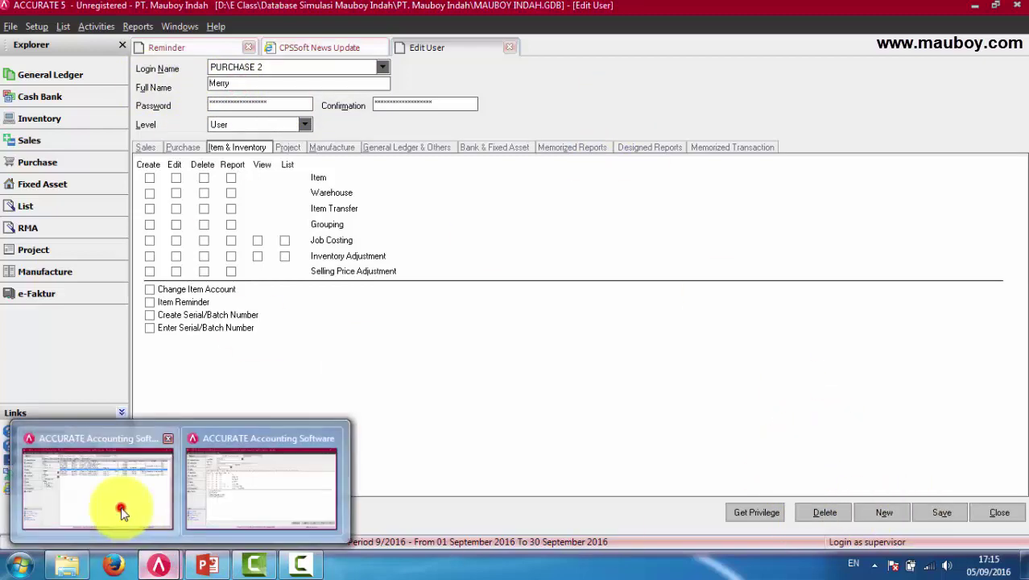
left_click(112, 503)
left_click(636, 50)
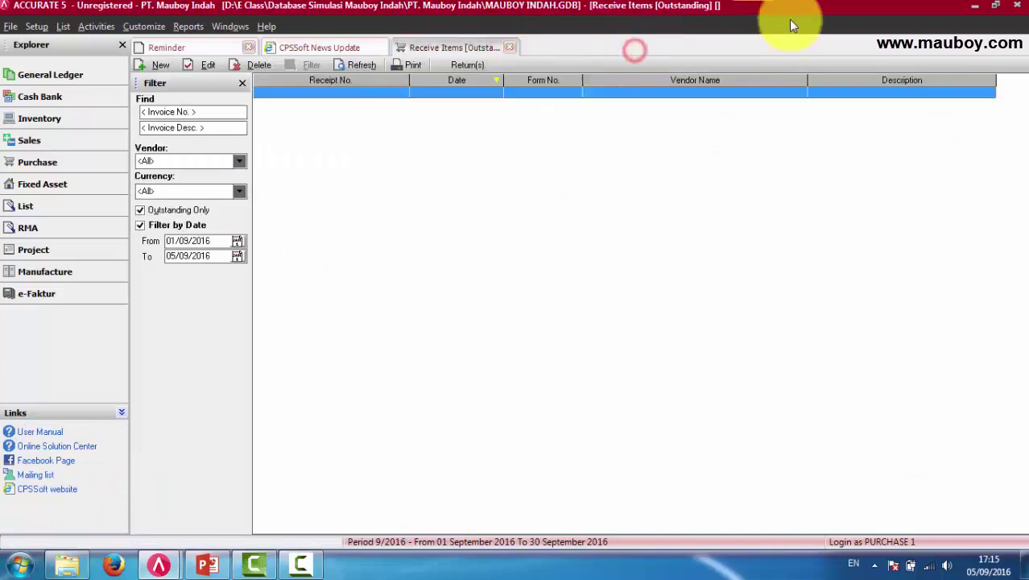
left_click(508, 48)
Close the company data without making a backup.
left_click(11, 26)
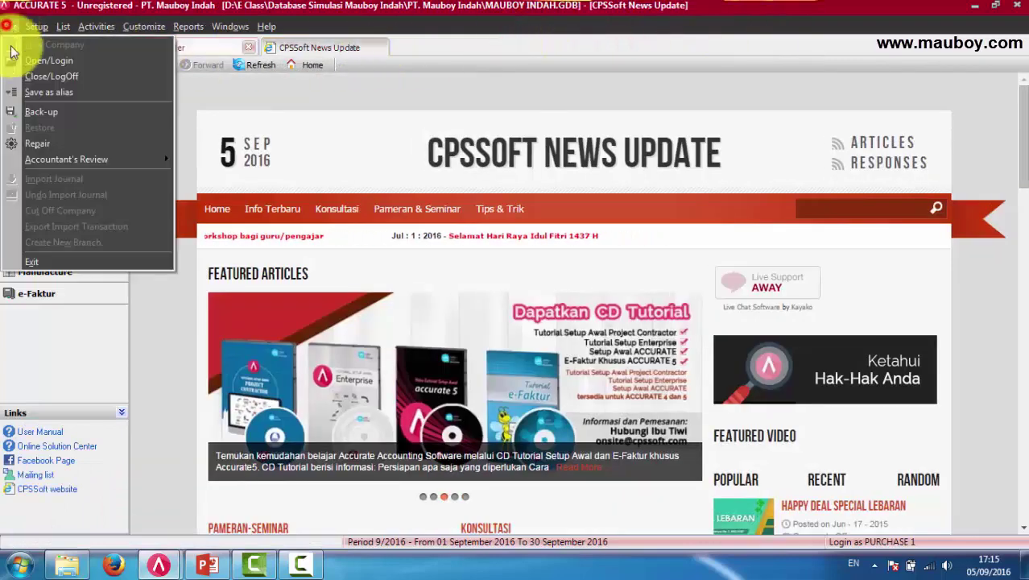
left_click(31, 89)
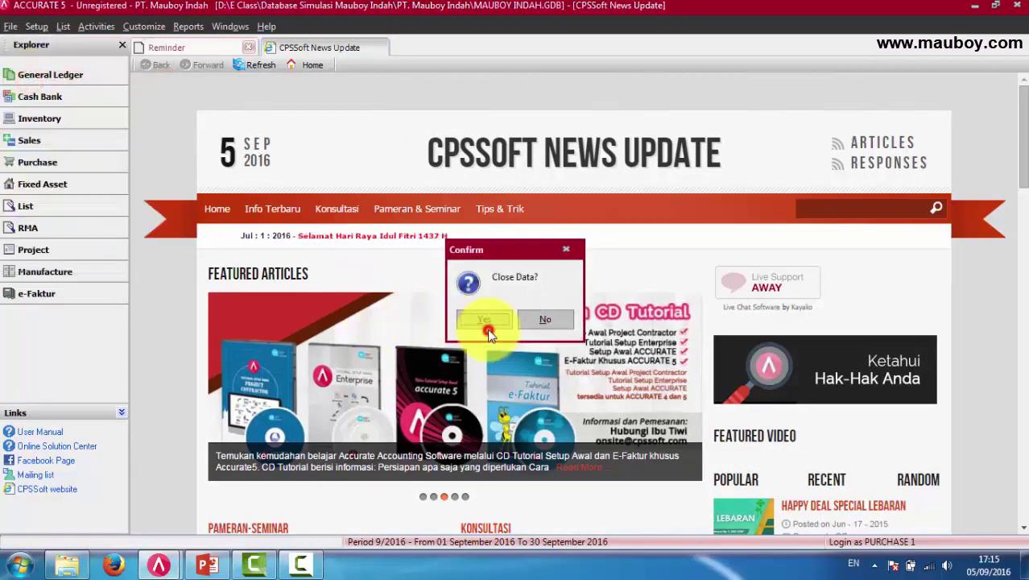
left_click(491, 322)
left_click(519, 320)
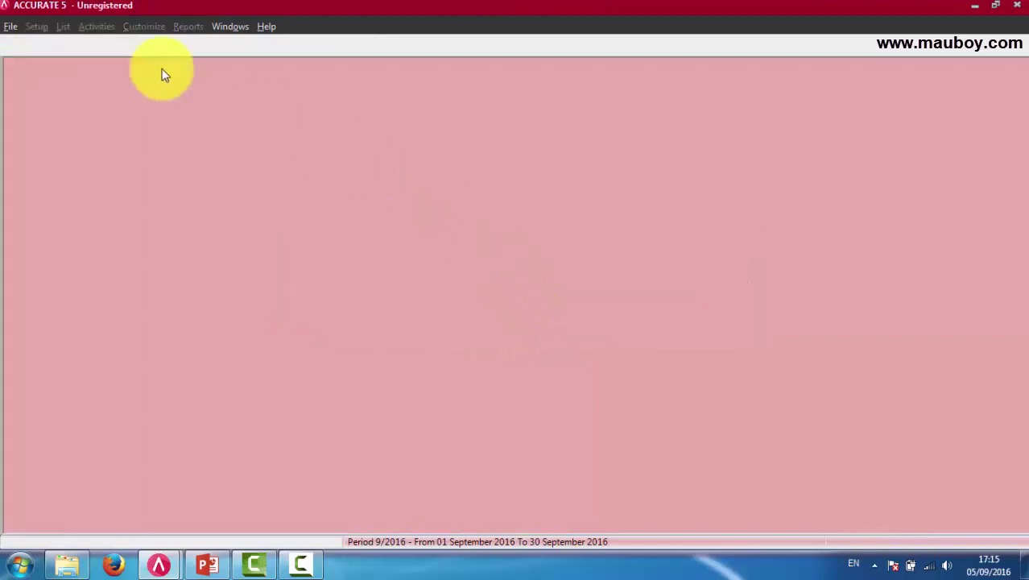
Open MAUBOY INDAH.GDB and log in as 'purchase 2' with the user's password.
left_click(10, 27)
left_click(16, 59)
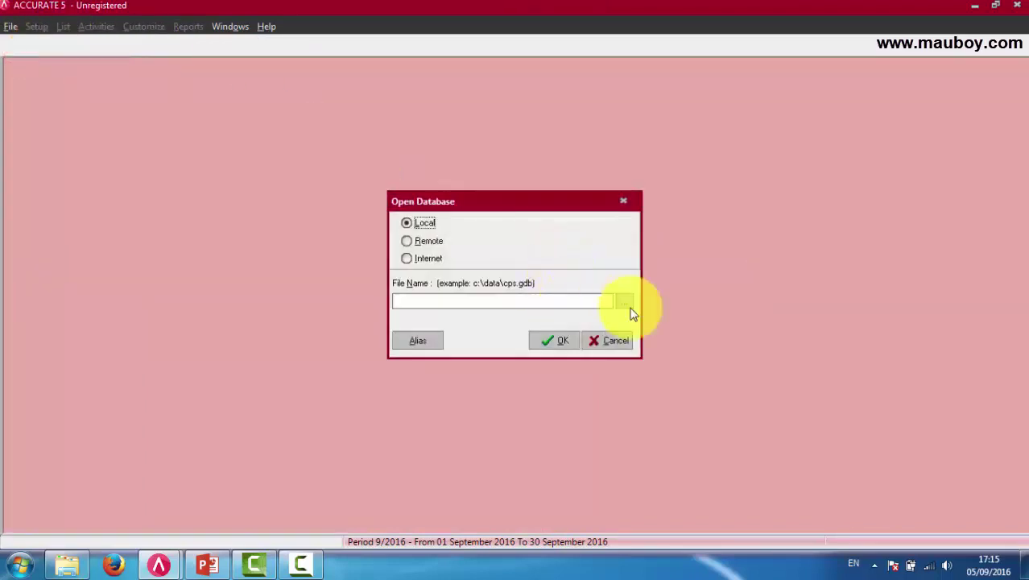
left_click(620, 302)
double_click(440, 162)
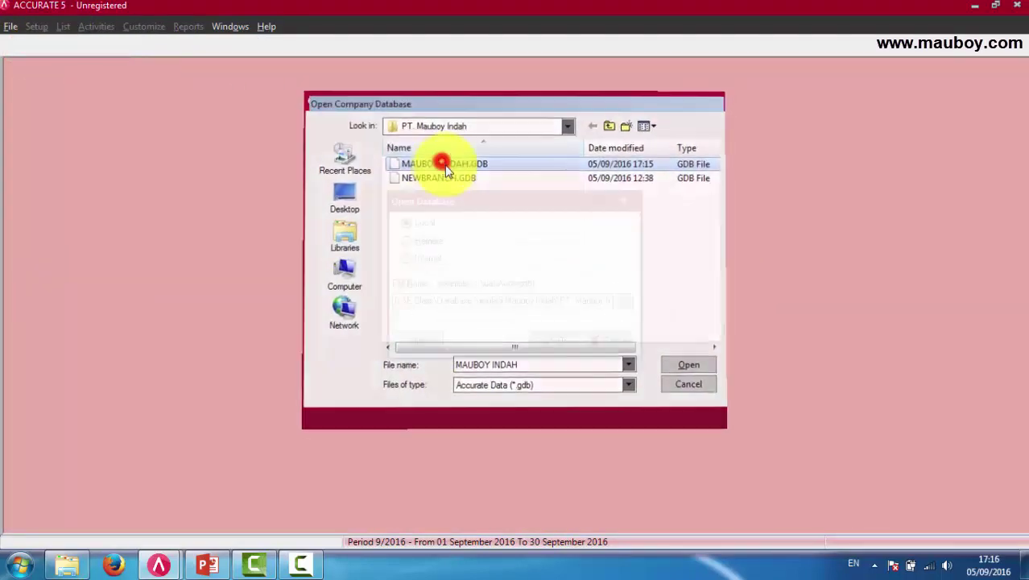
left_click(558, 338)
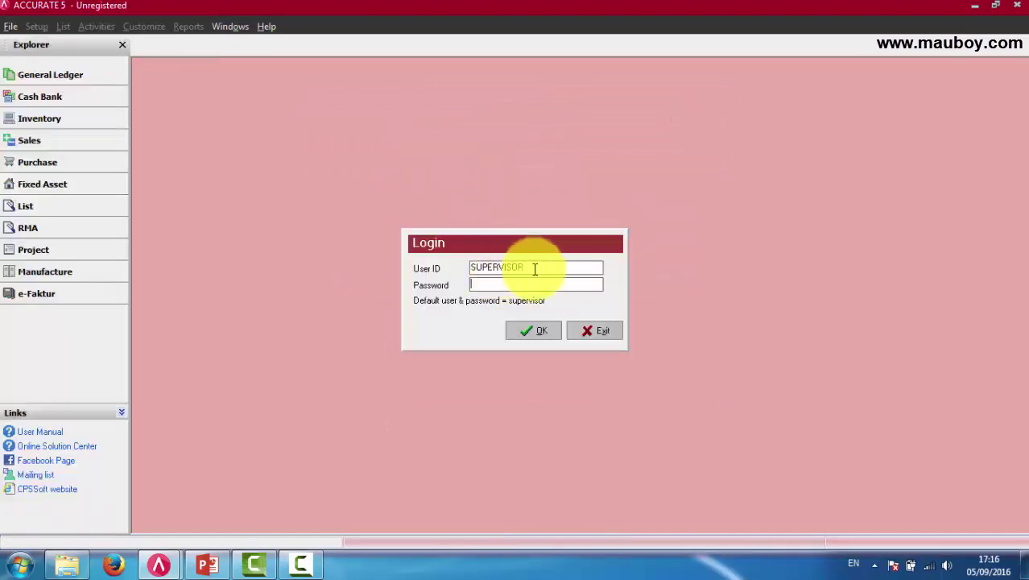
double_click(549, 270)
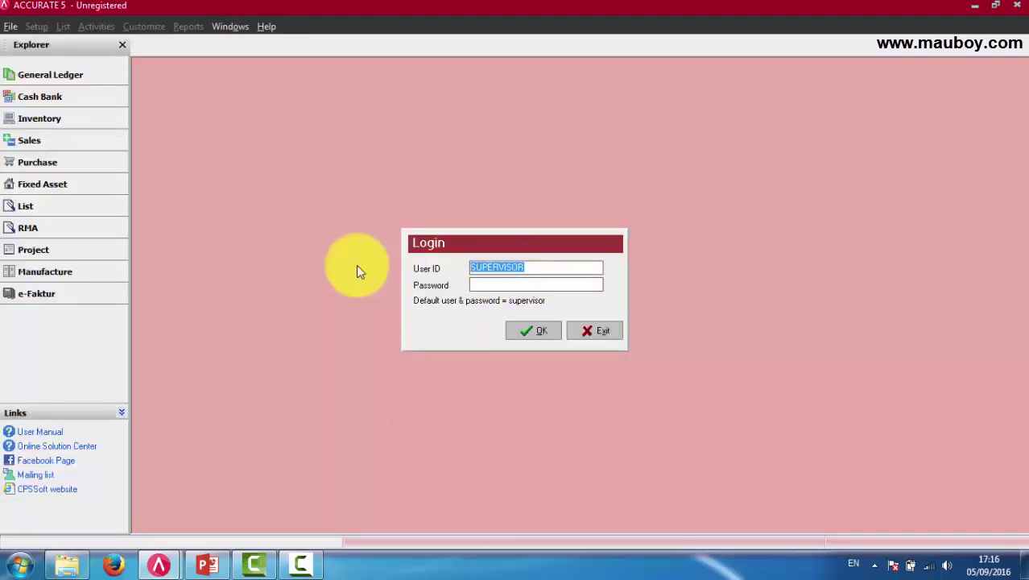
type("purchase 2")
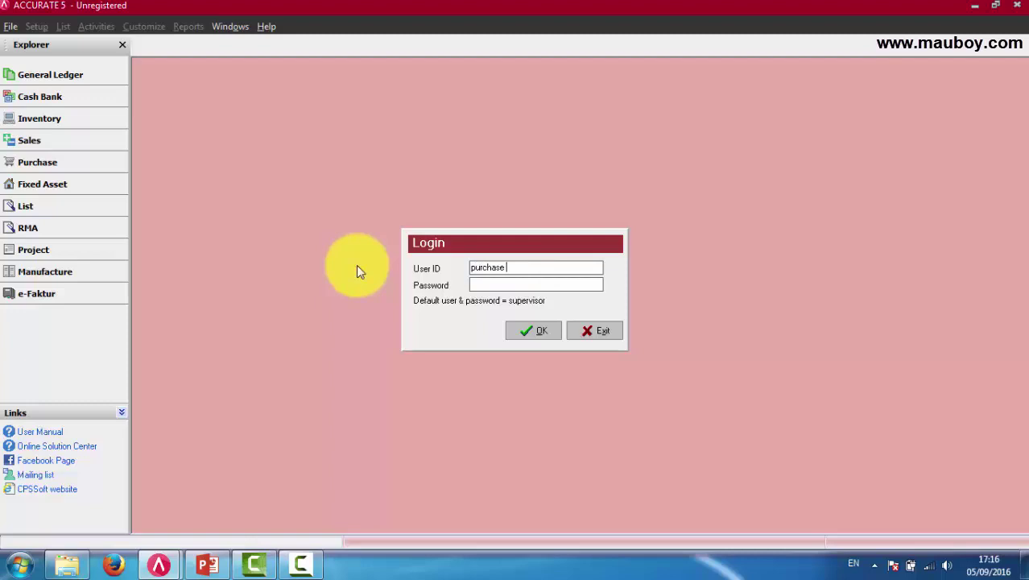
key("Tab")
type("123456")
key("Return")
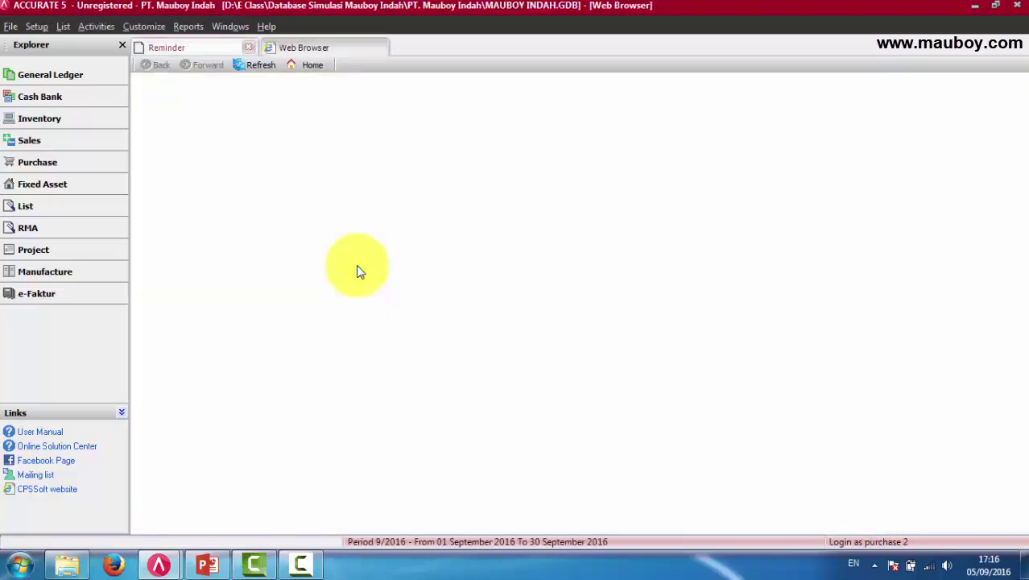
View the Sales, Purchase, Inventory, Cash Bank, General Ledger, Fixed Asset and RMA flows, ending with Setup menu open.
left_click(51, 143)
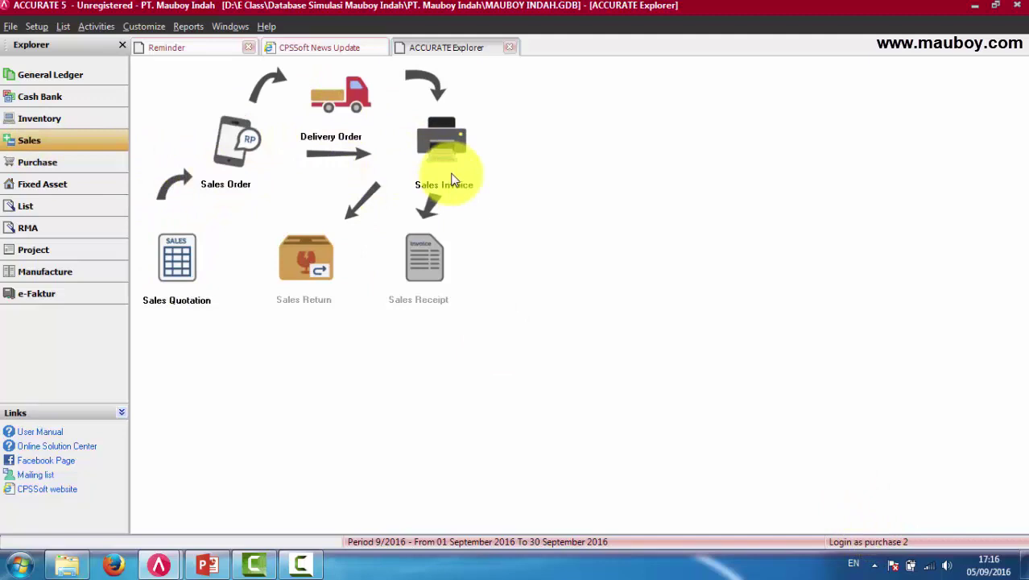
left_click(30, 163)
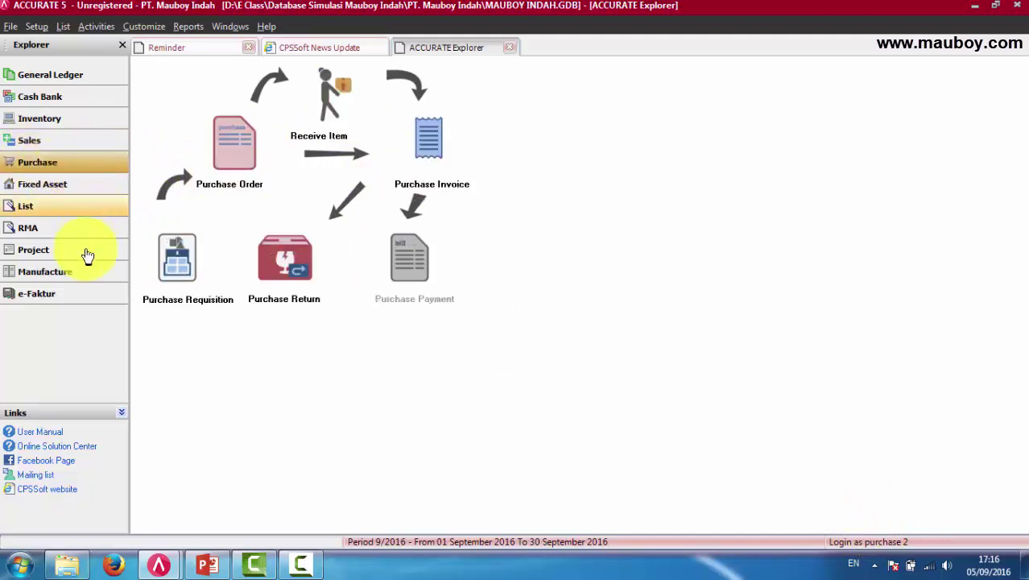
left_click(51, 121)
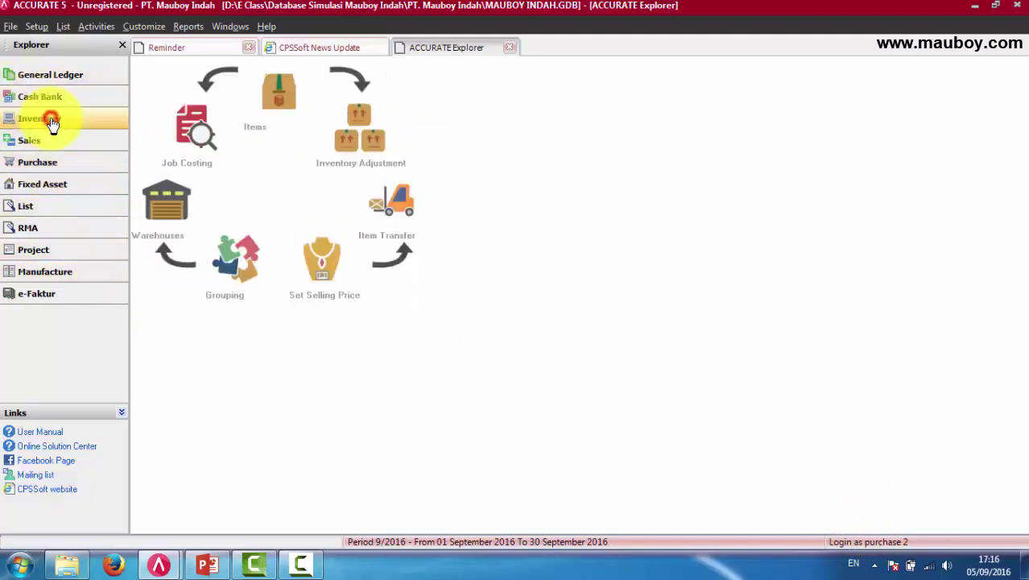
left_click(50, 98)
left_click(55, 74)
left_click(58, 184)
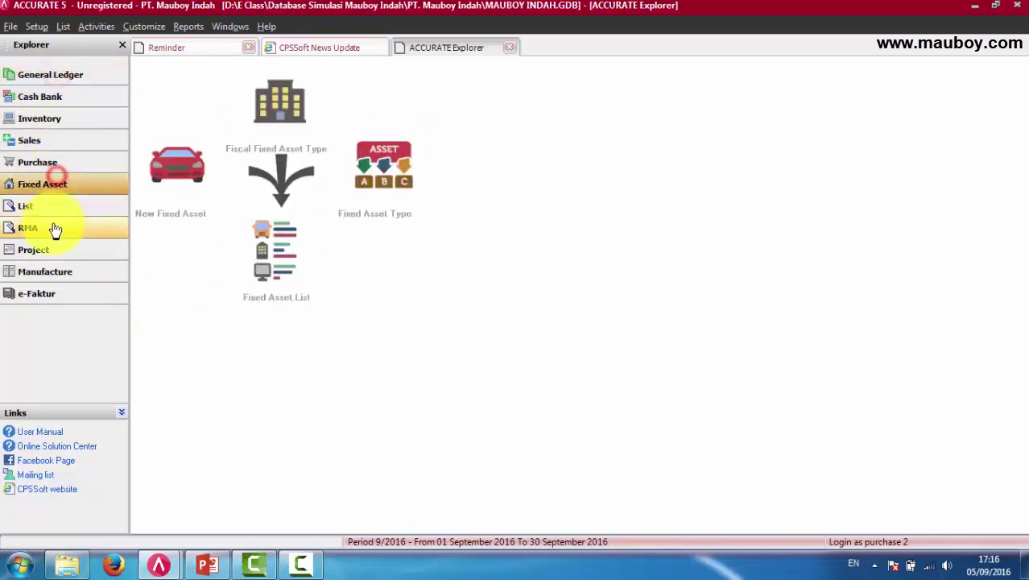
left_click(53, 228)
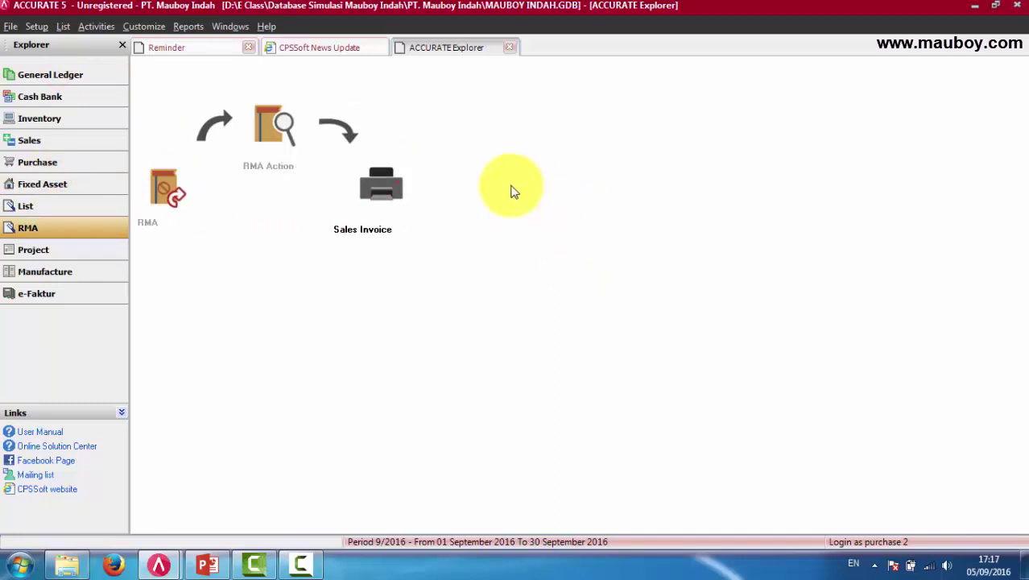
left_click(36, 27)
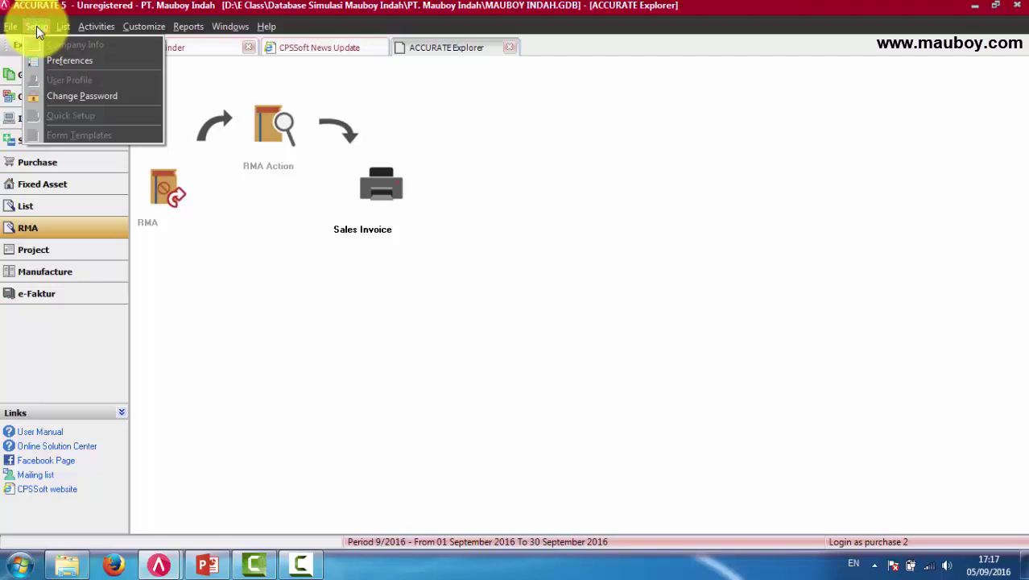
Change PURCHASE 2's password via Change Password, then close the ACCURATE Explorer tab.
left_click(70, 98)
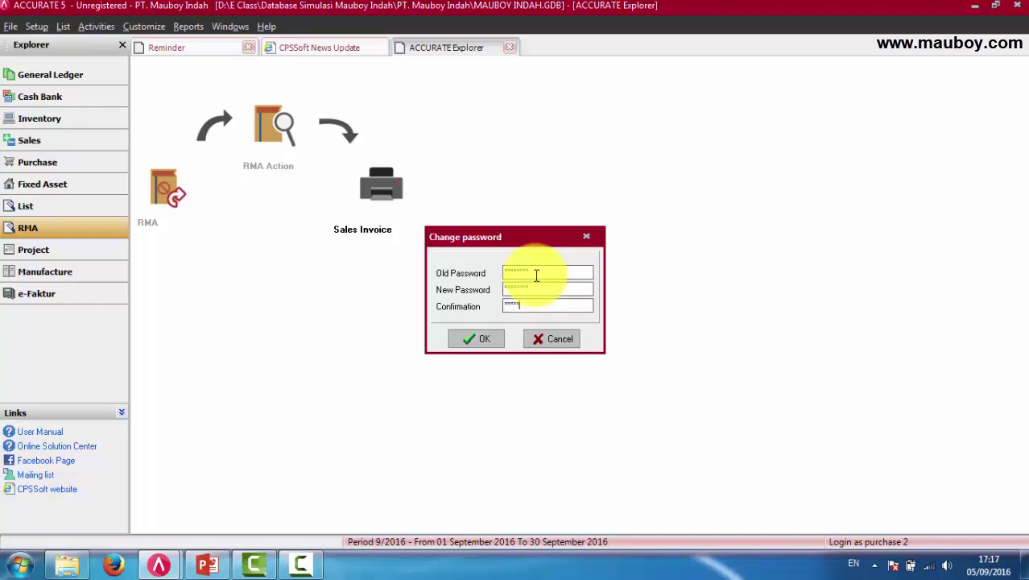
left_click(478, 339)
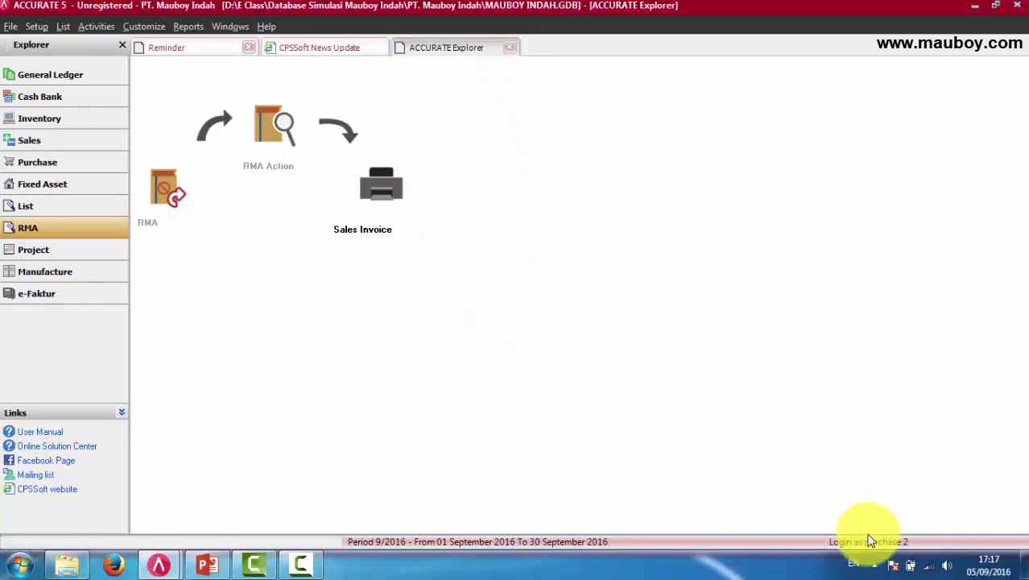
left_click(510, 48)
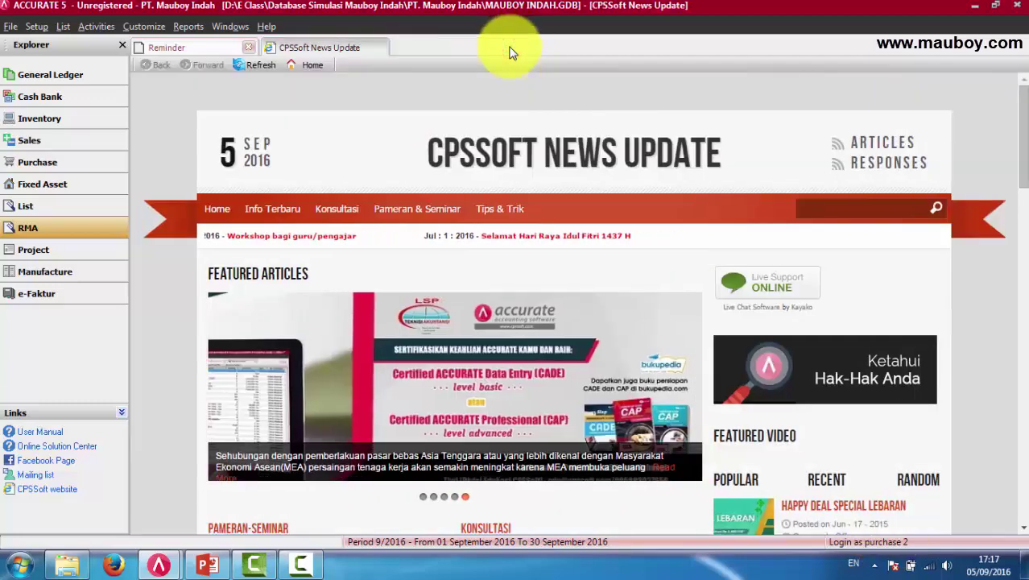
Open Preferences and look through the Miscellaneous, Font and Skin Option pages.
left_click(42, 25)
mouse_move(11, 26)
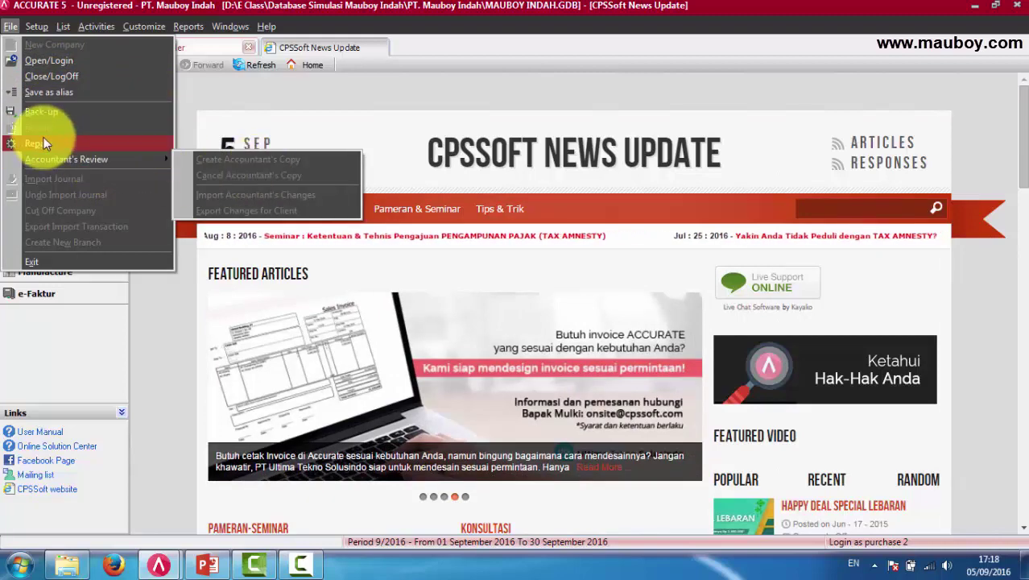
left_click(11, 27)
left_click(36, 27)
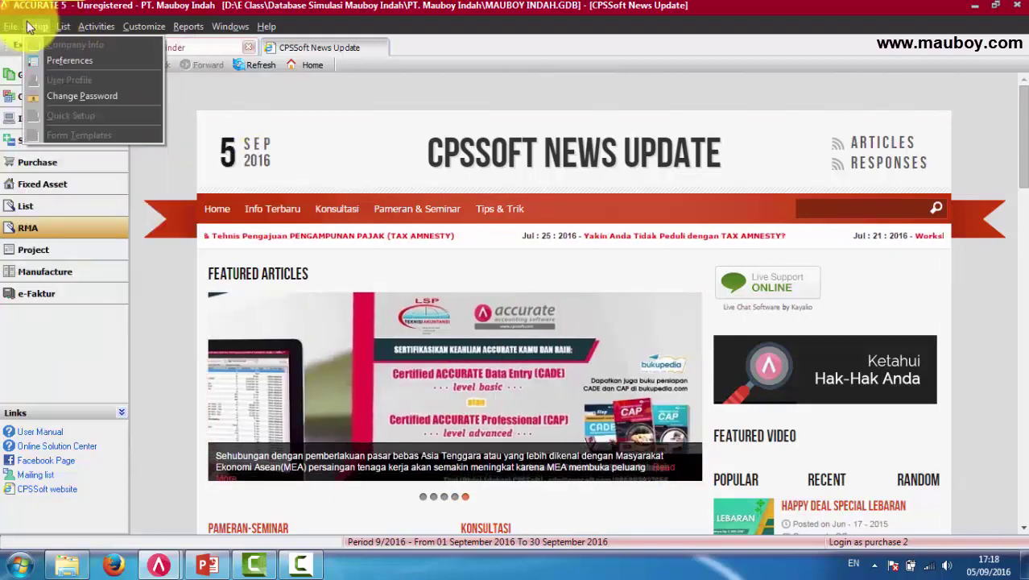
left_click(50, 59)
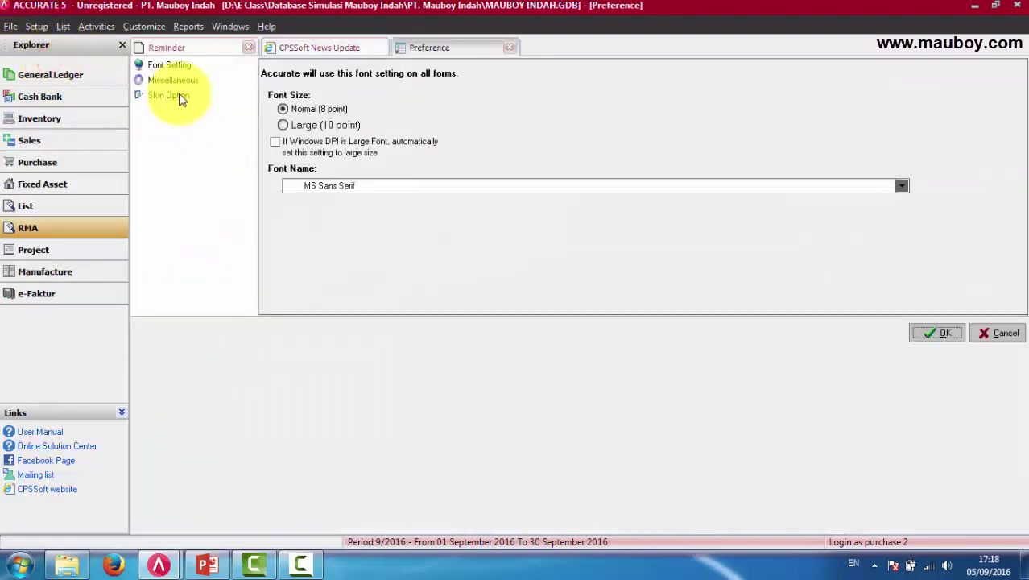
left_click(161, 79)
left_click(170, 66)
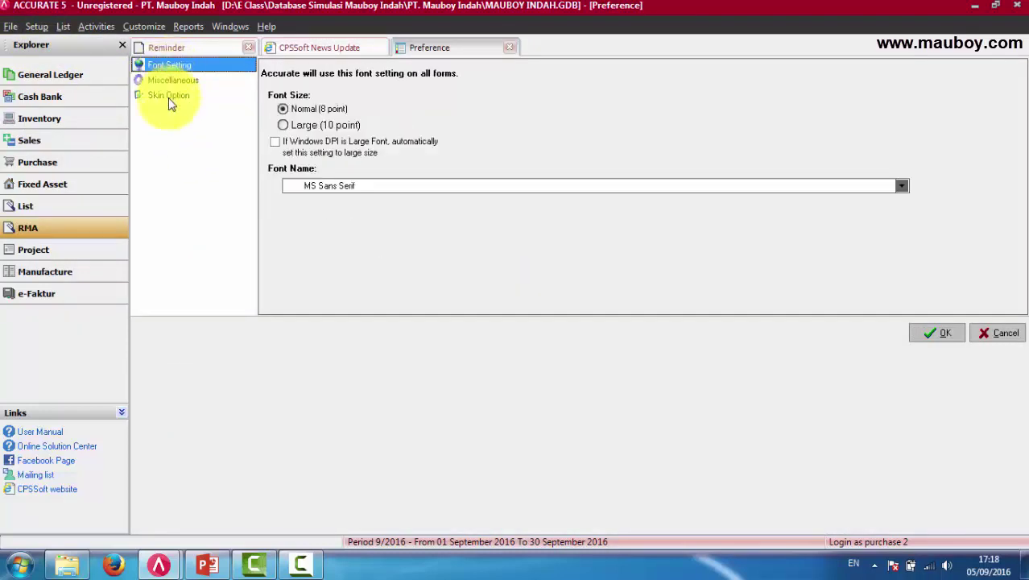
left_click(169, 96)
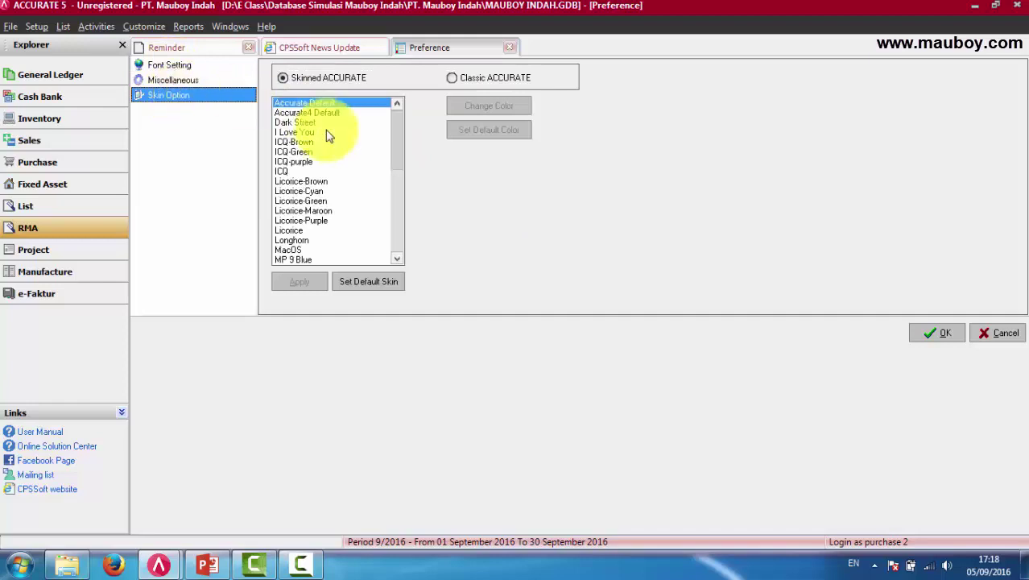
left_click(170, 81)
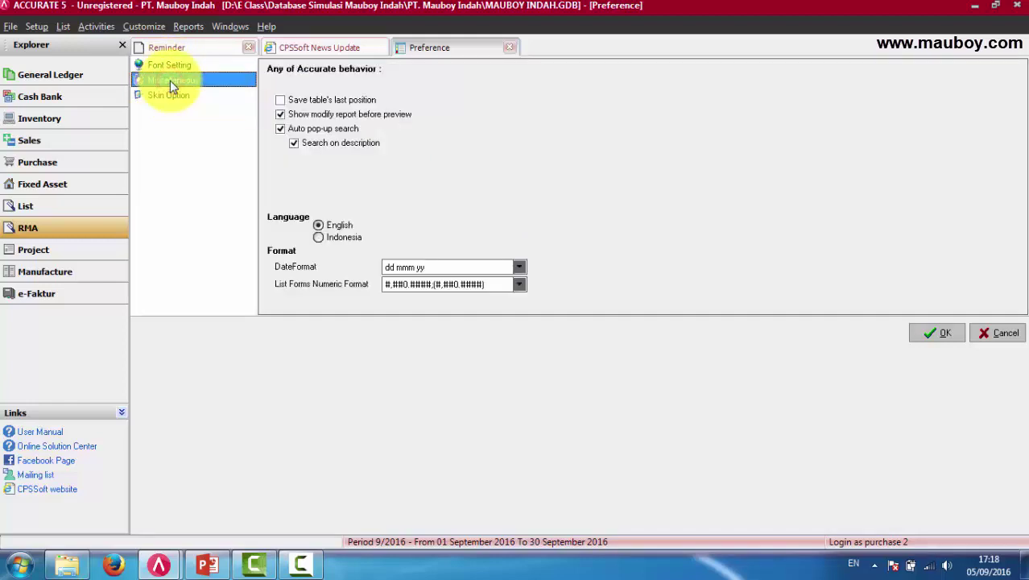
left_click(170, 65)
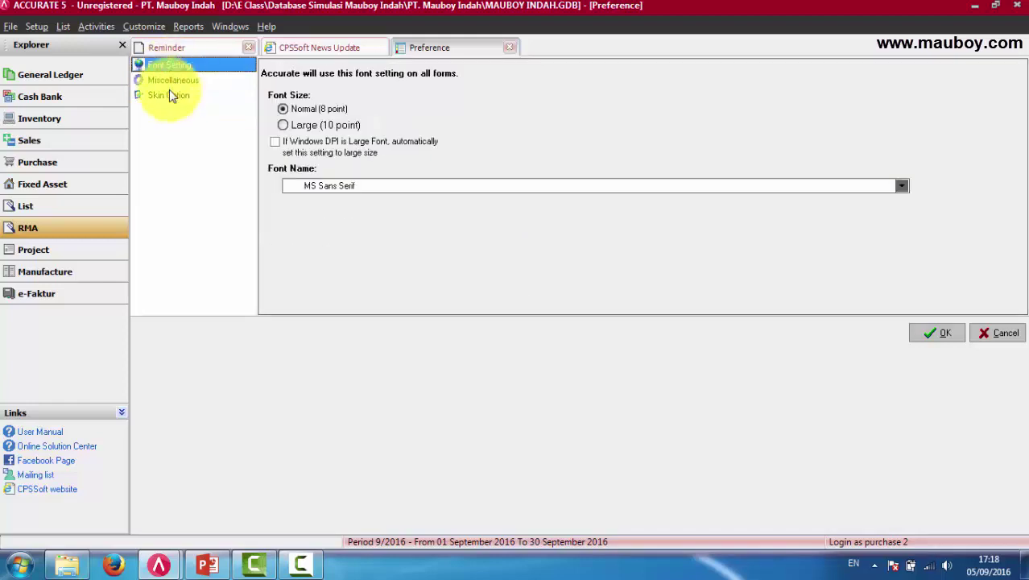
left_click(168, 93)
Try the Licorice-Cyan skin, then apply 'I Love You' and close Preferences with OK.
left_click(300, 114)
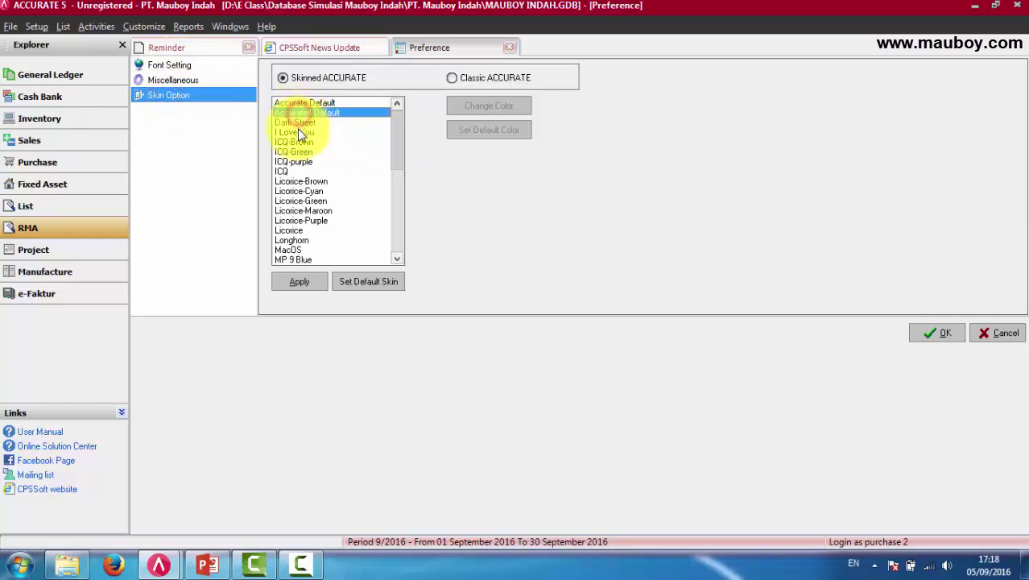
left_click(298, 131)
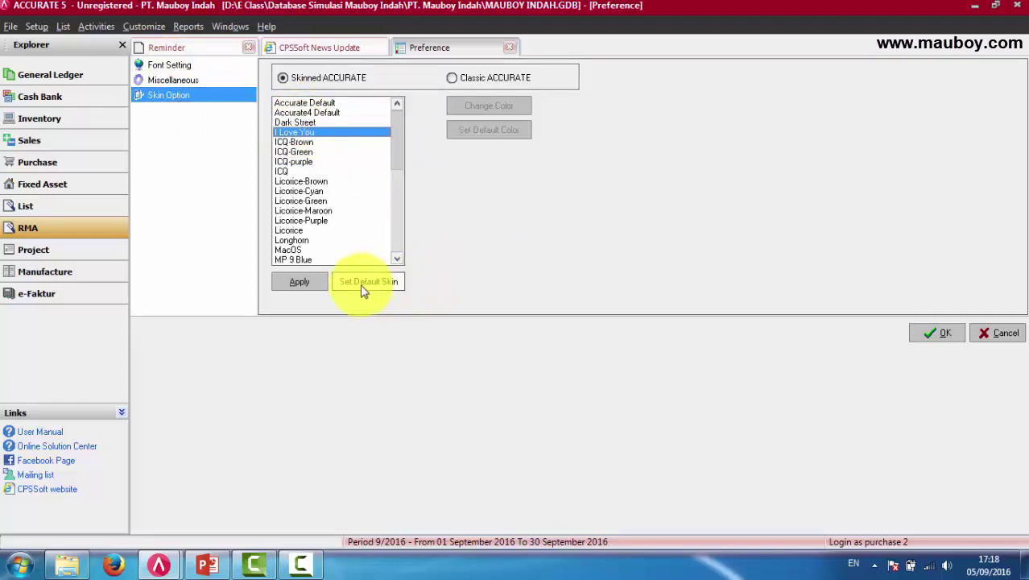
left_click(299, 282)
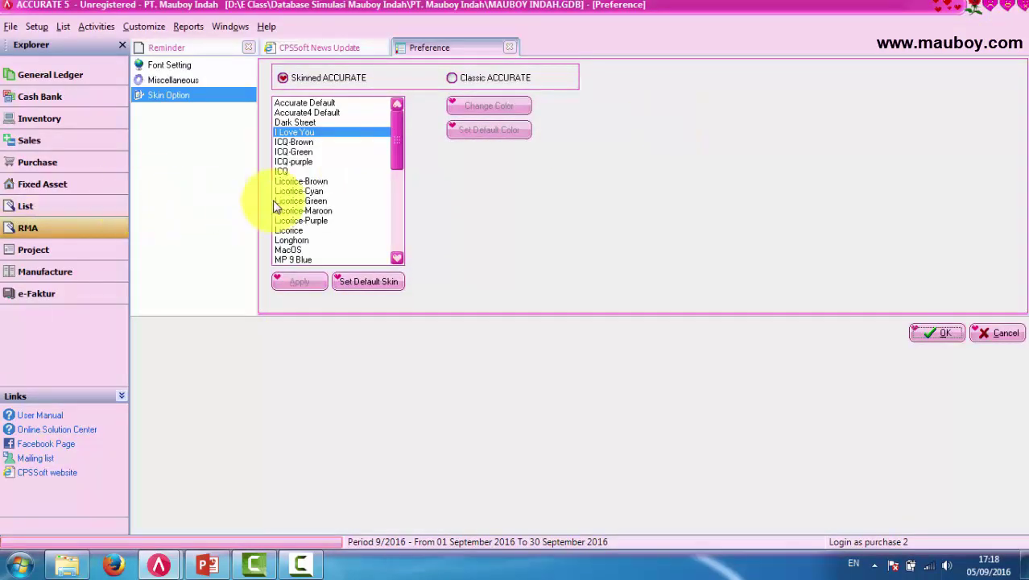
left_click(294, 191)
left_click(300, 282)
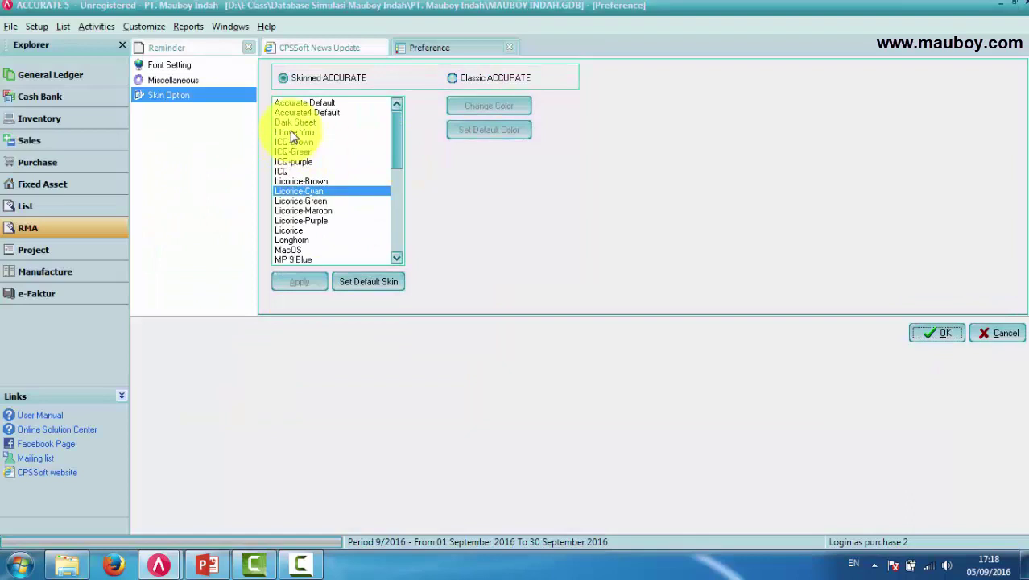
left_click(290, 132)
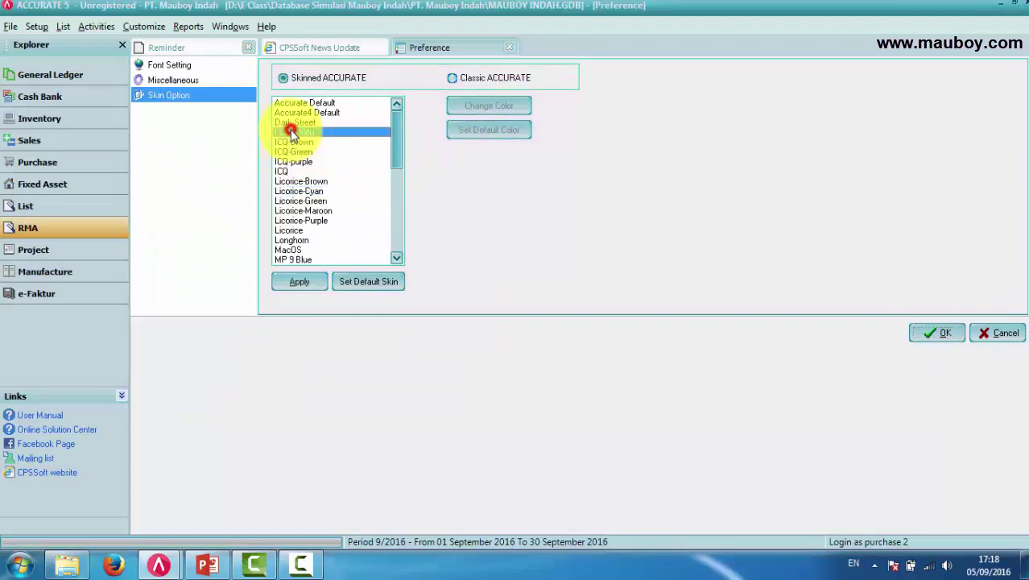
left_click(305, 283)
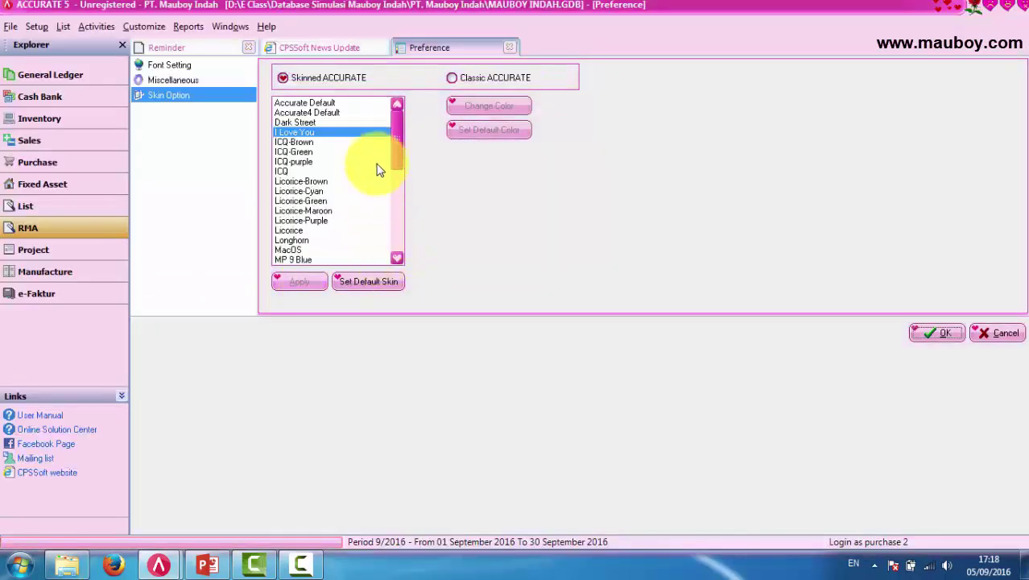
left_click(939, 338)
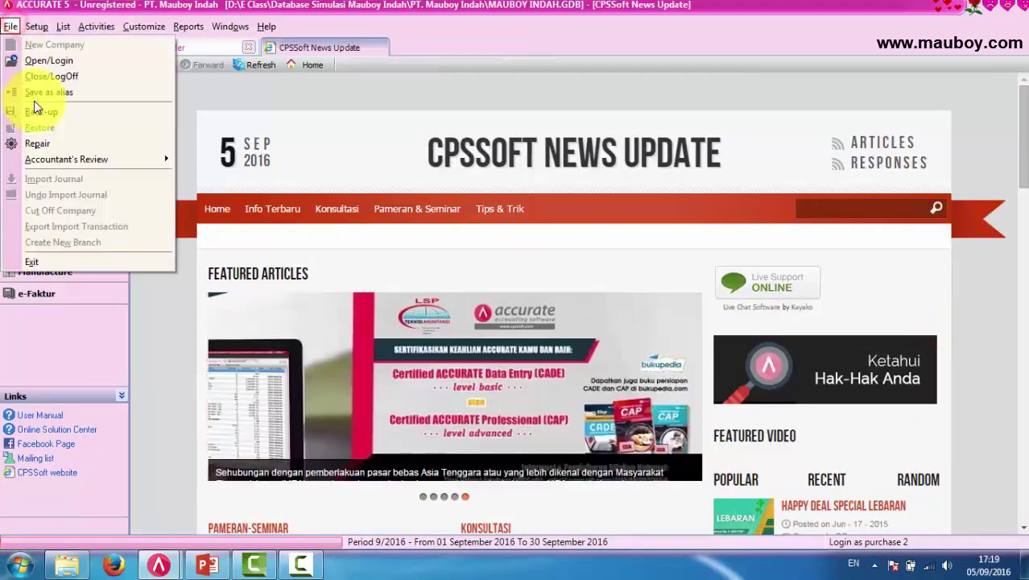
Save the open company under the alias 'Mauboy Indah' and confirm it.
left_click(42, 91)
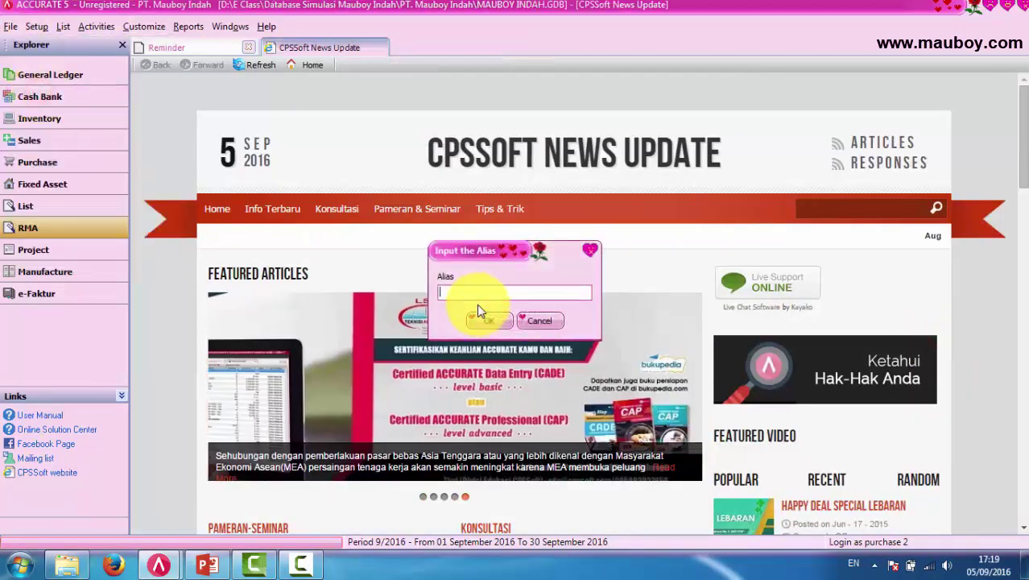
type("Maub")
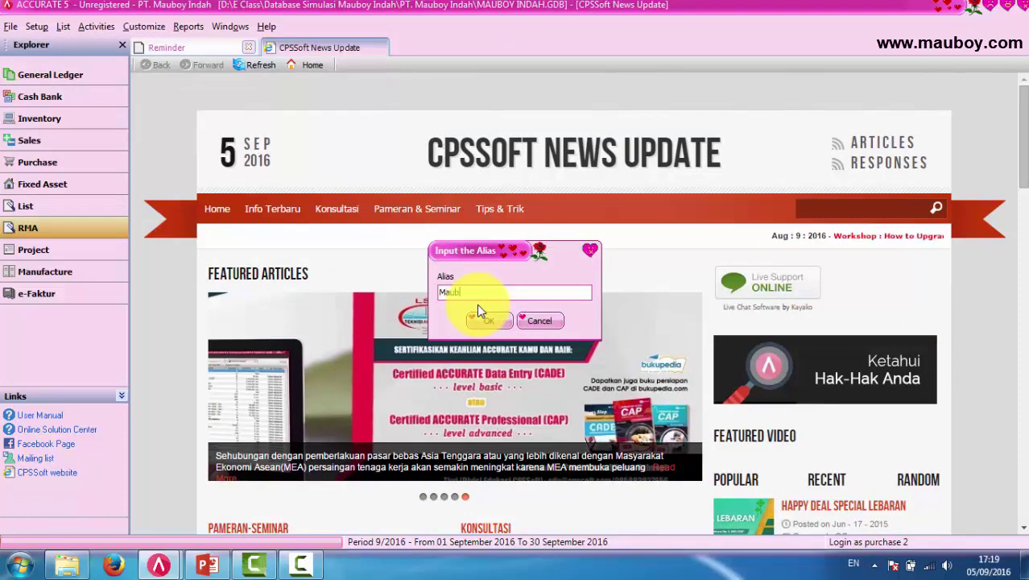
type("oy Indah")
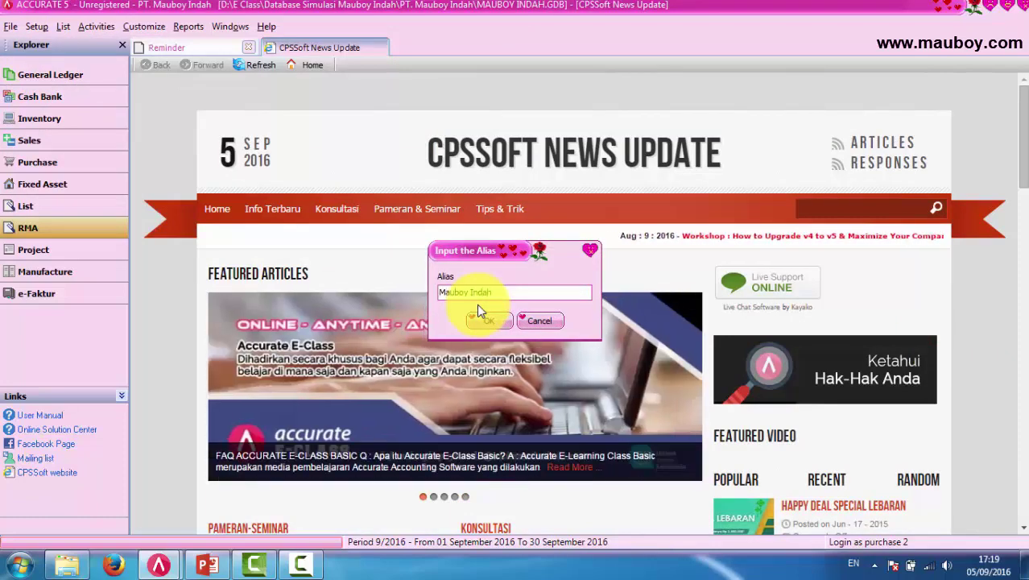
left_click(483, 321)
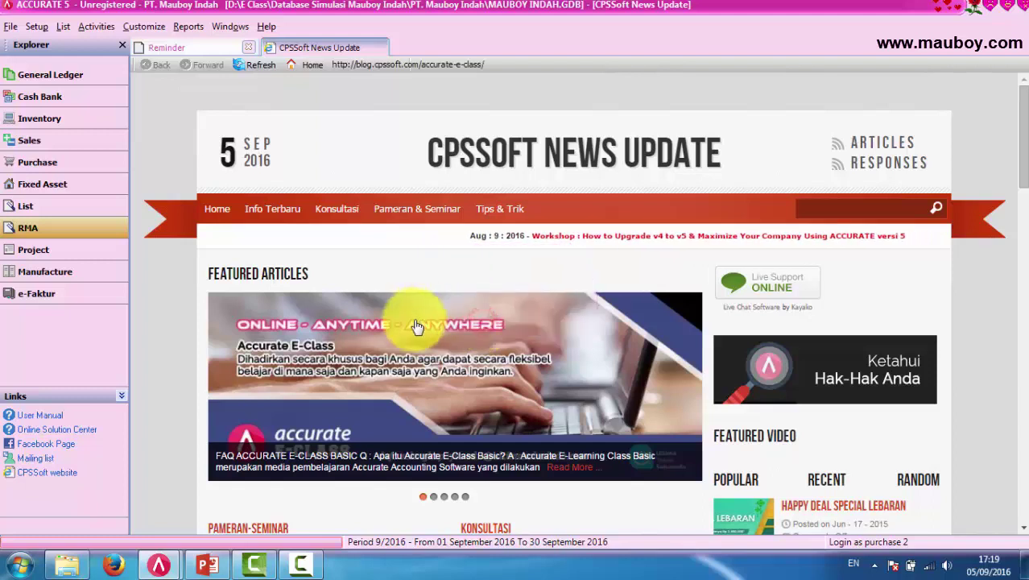